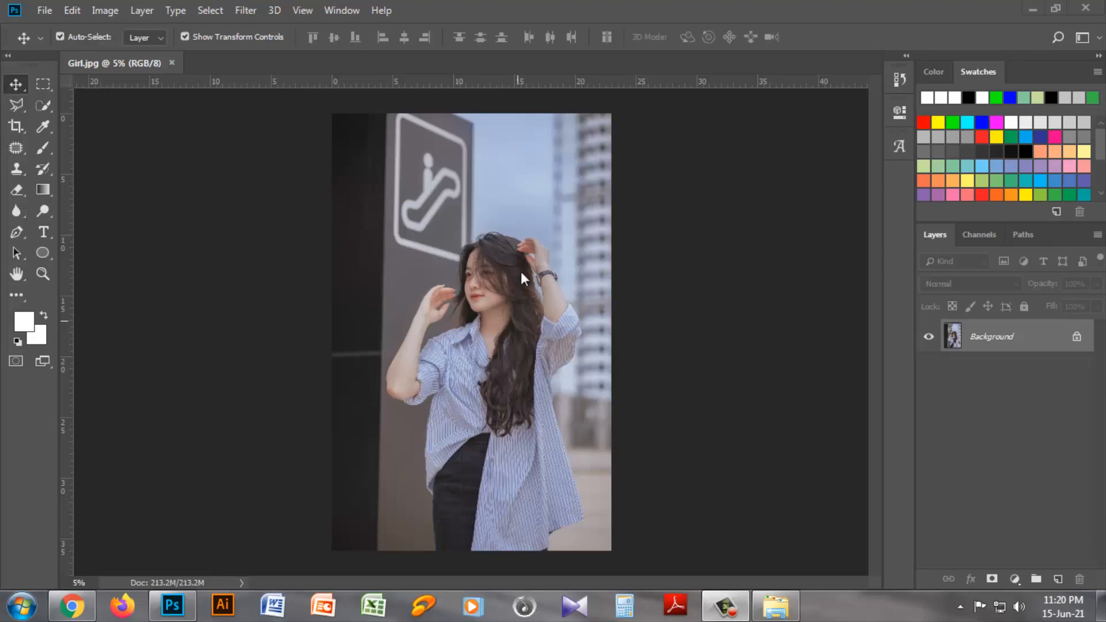
Check the photo's dimensions and resolution in the Image Size settings without changing them.
{"action": "left_click", "coordinate": [106, 10]}
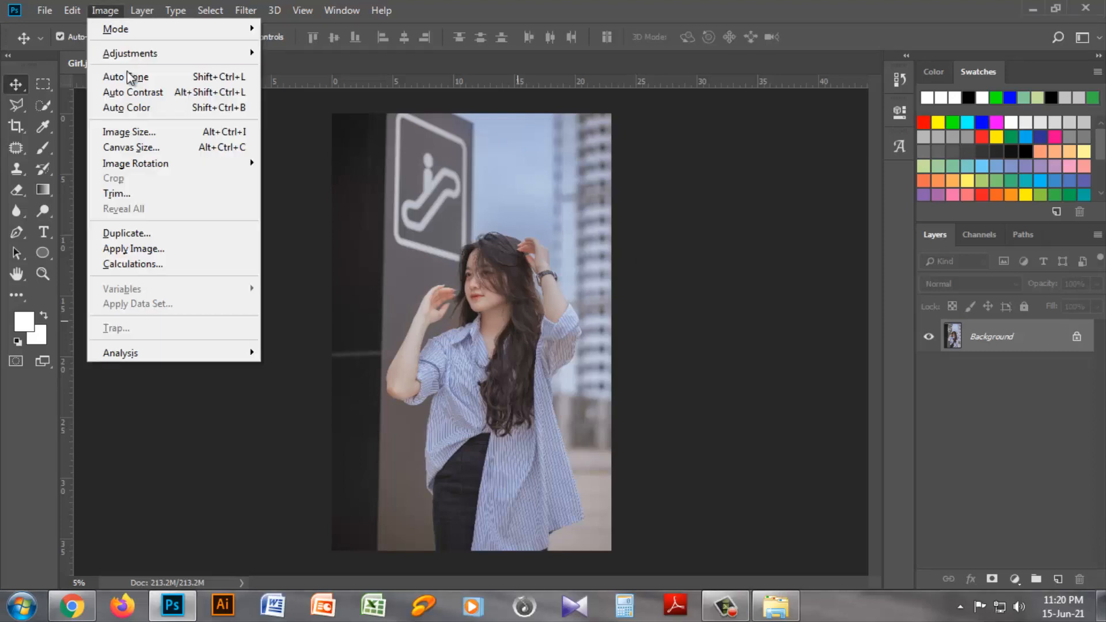
{"action": "left_click", "coordinate": [130, 133]}
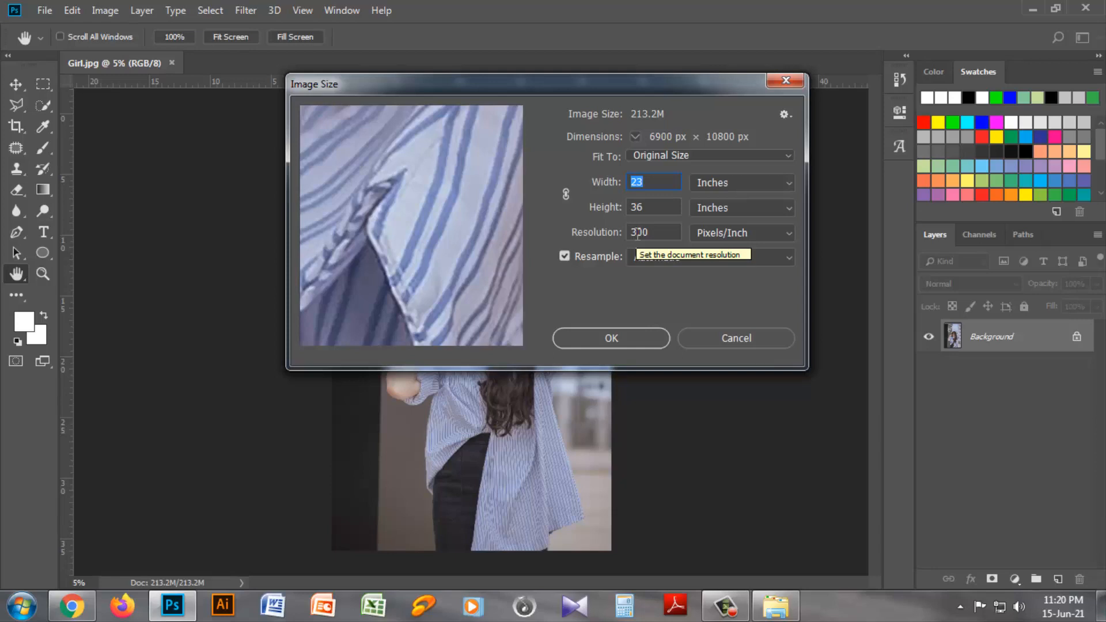
{"action": "left_click", "coordinate": [721, 340]}
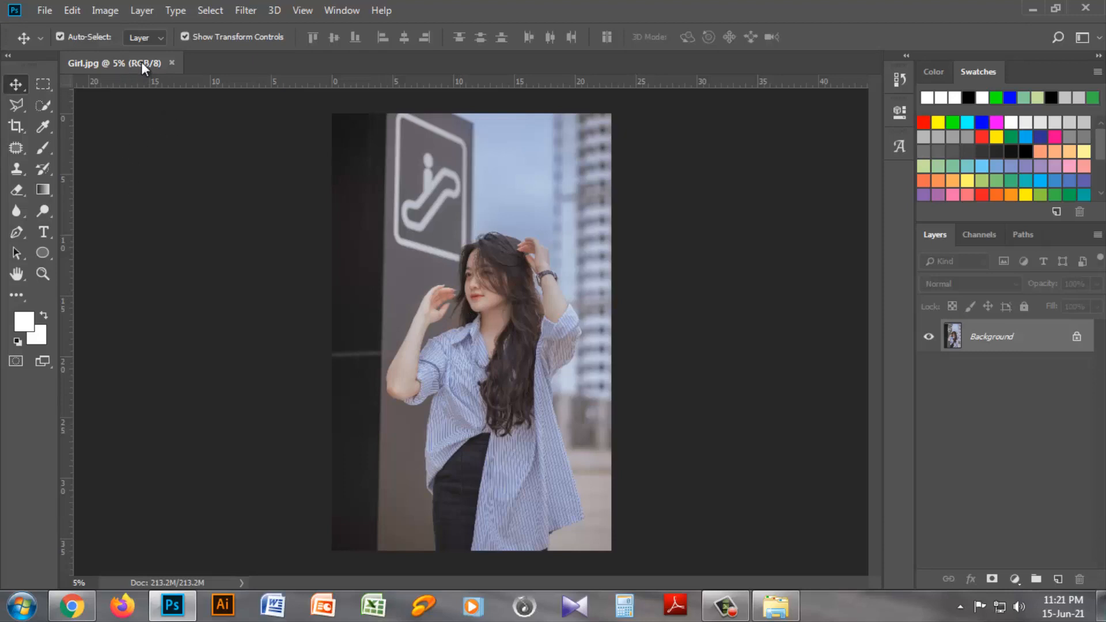
Convert the photo's colour mode to CMYK Color and accept the default profile.
{"action": "left_click", "coordinate": [104, 11]}
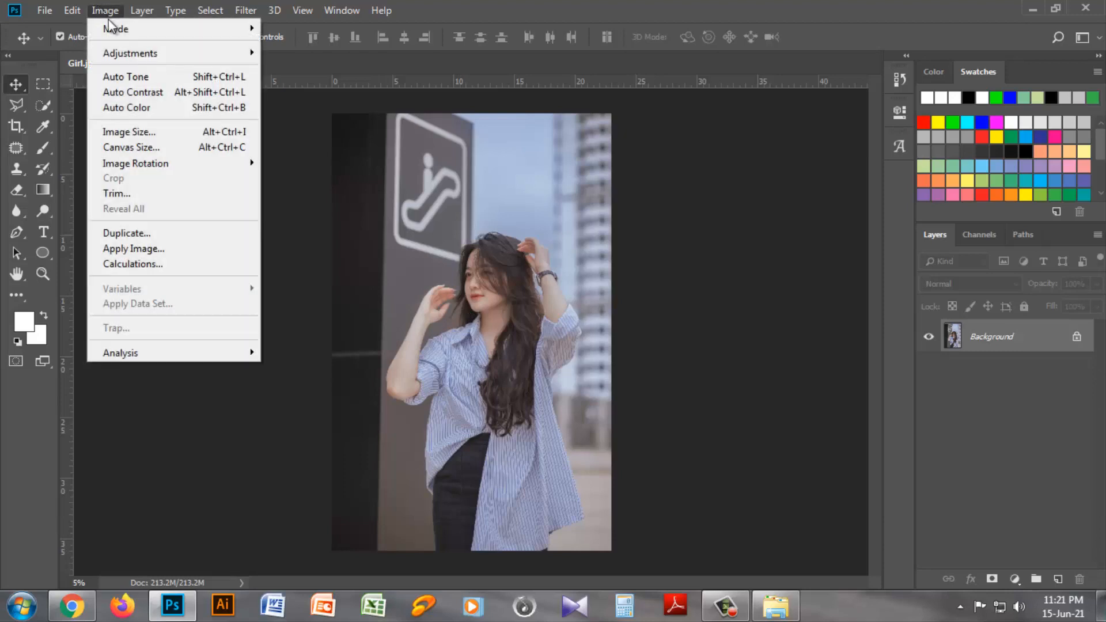
{"action": "mouse_move", "coordinate": [117, 29]}
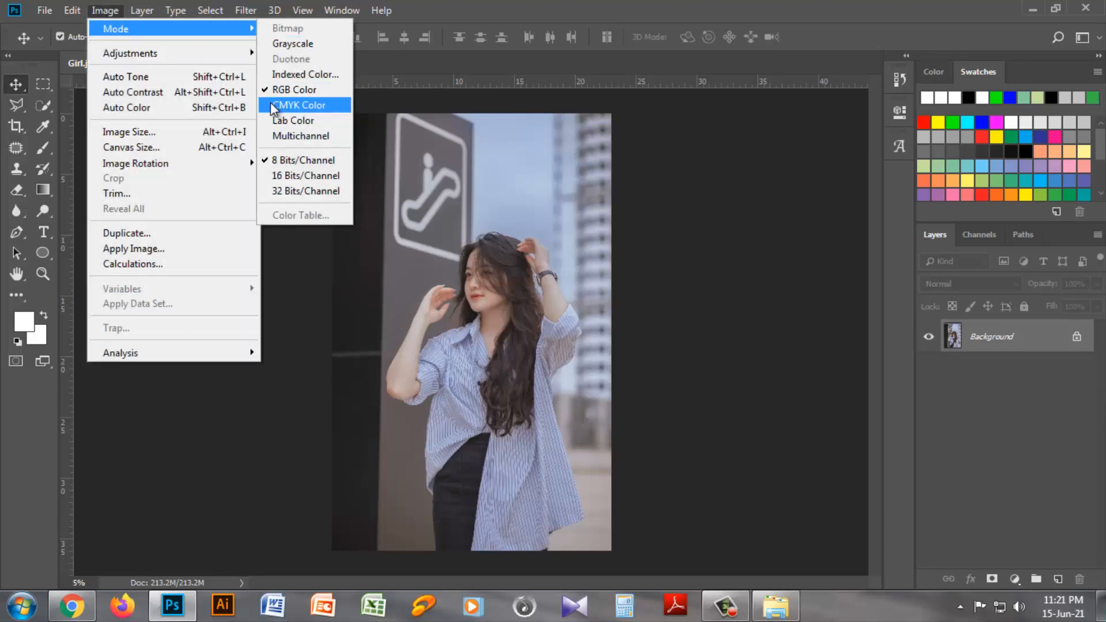
{"action": "left_click", "coordinate": [291, 106]}
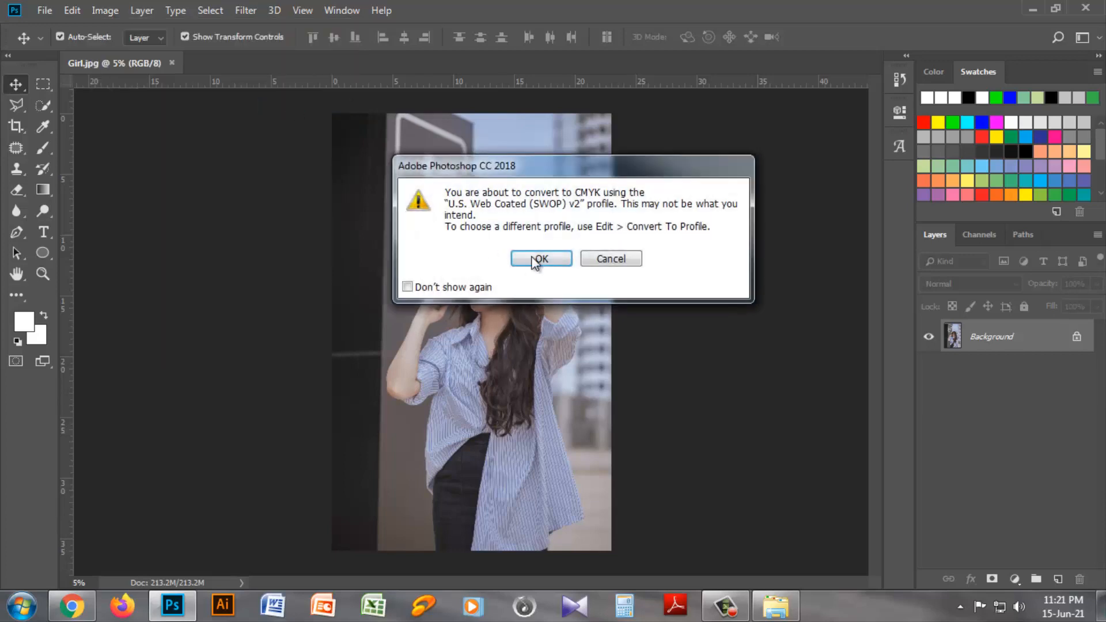
{"action": "left_click", "coordinate": [533, 262]}
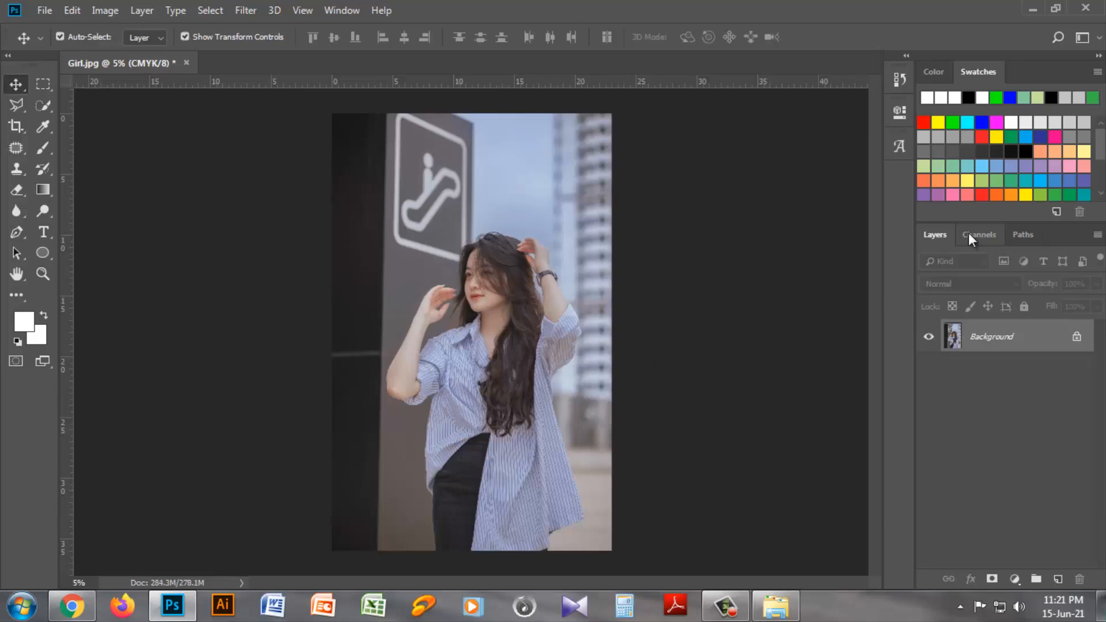
Split the CMYK photo's channels into separate grayscale documents.
{"action": "left_click", "coordinate": [971, 234]}
{"action": "left_click", "coordinate": [1098, 235]}
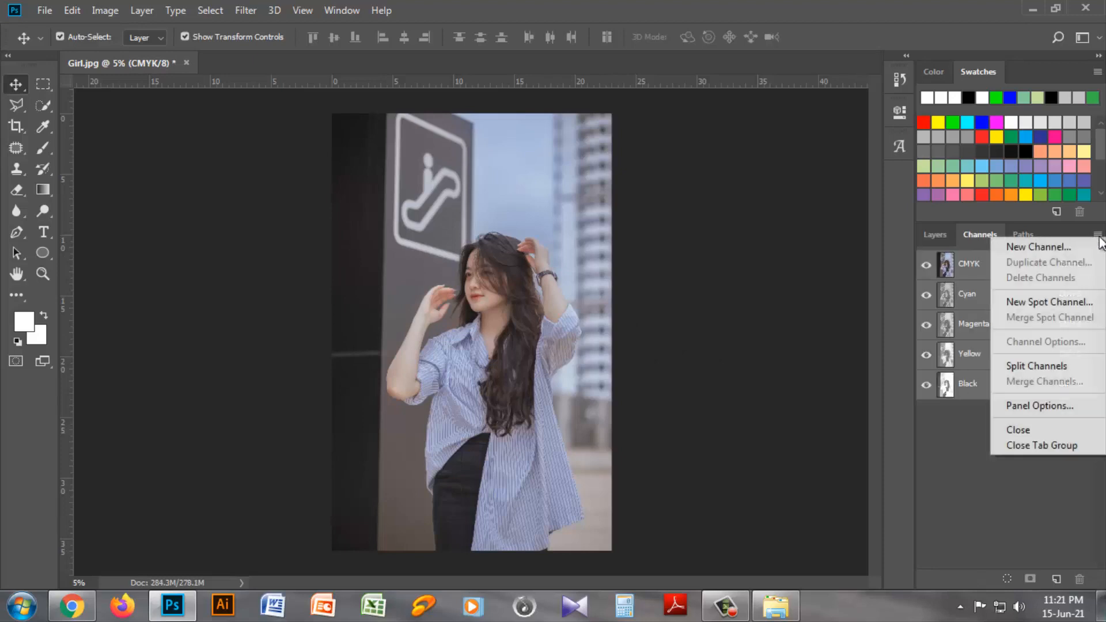
{"action": "left_click", "coordinate": [1022, 365]}
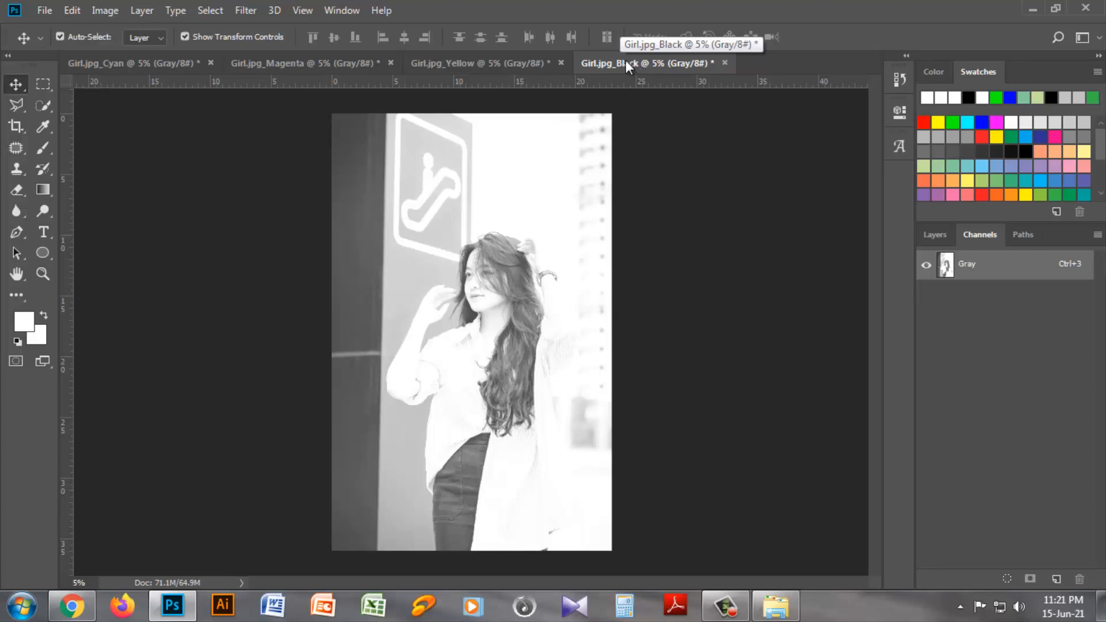
Convert the Black channel document to a 300 pixels/inch bitmap using a round halftone screen at 53 lines/inch and a 45-degree angle.
{"action": "left_click", "coordinate": [103, 12]}
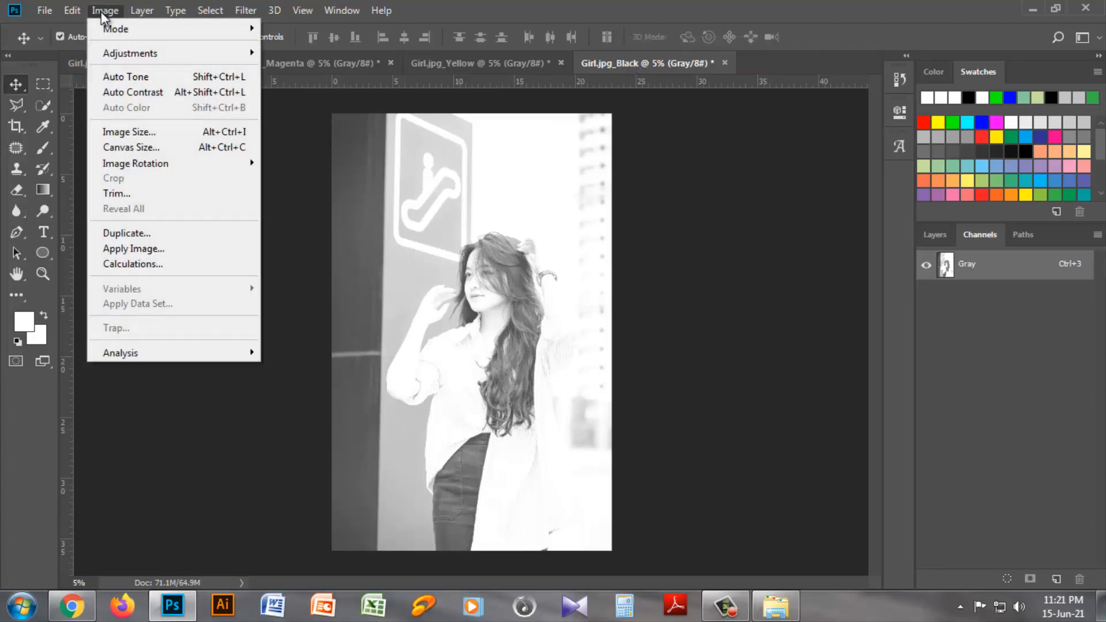
{"action": "mouse_move", "coordinate": [113, 34]}
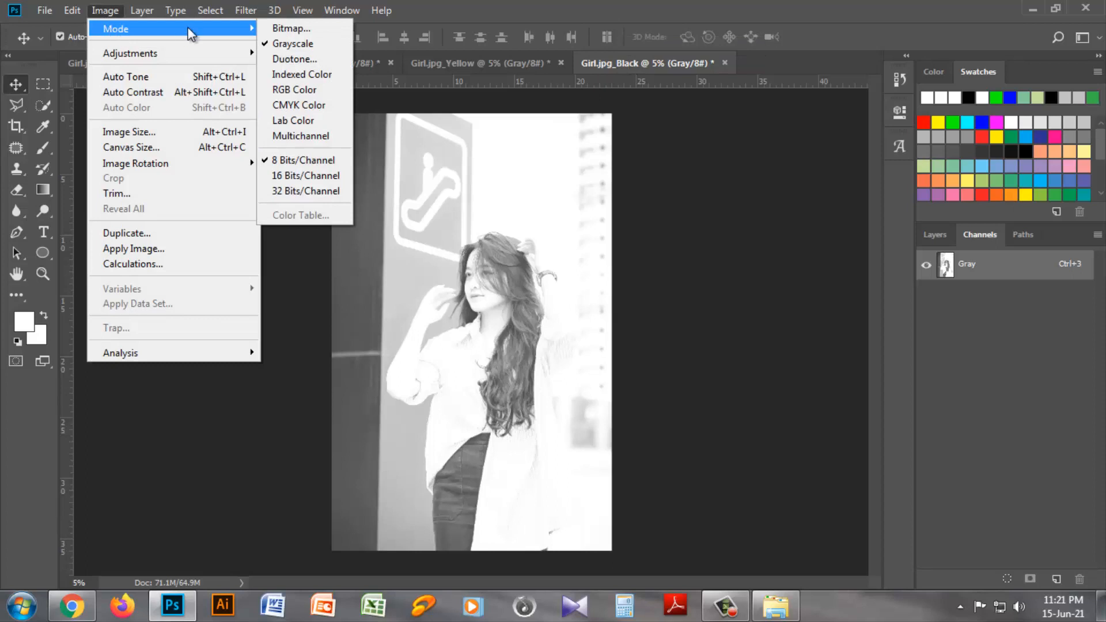
{"action": "left_click", "coordinate": [281, 29]}
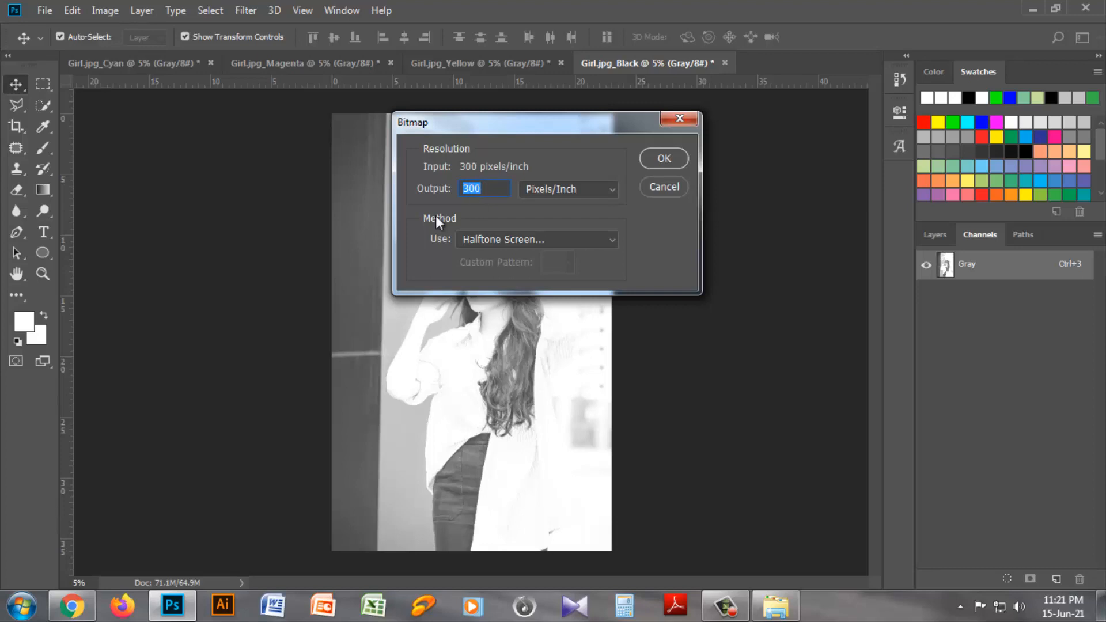
{"action": "left_click", "coordinate": [558, 238]}
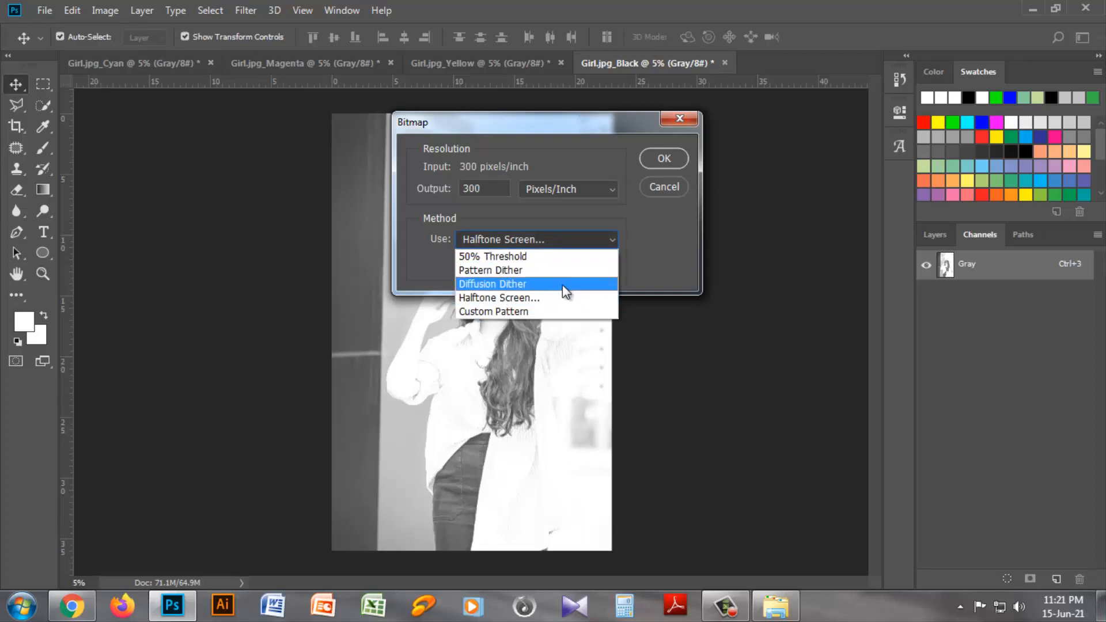
{"action": "left_click", "coordinate": [513, 300]}
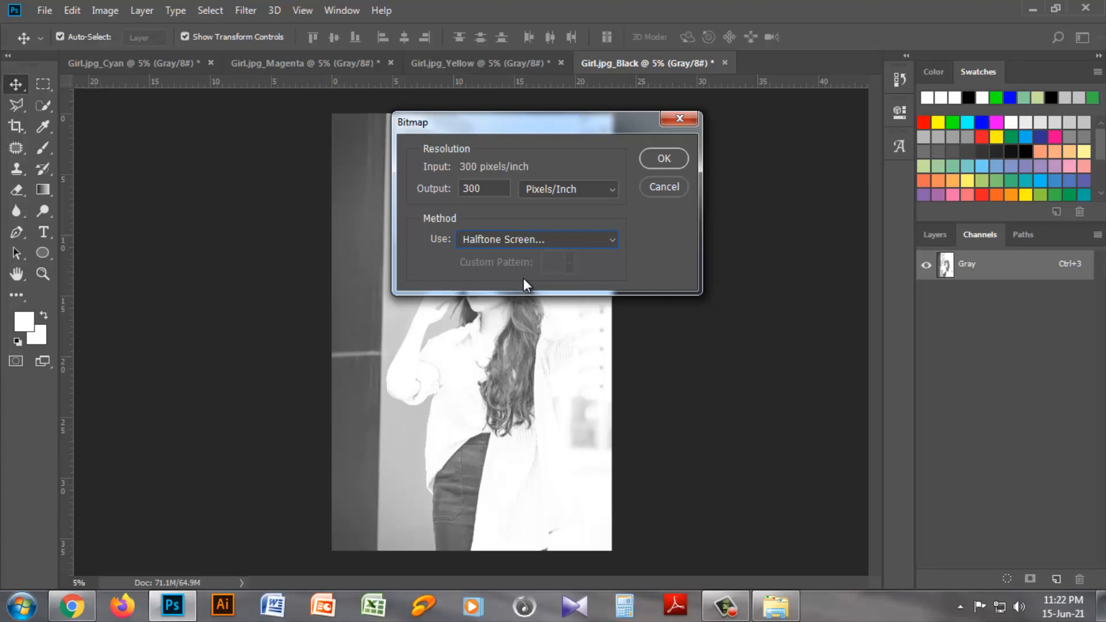
{"action": "left_click", "coordinate": [651, 160]}
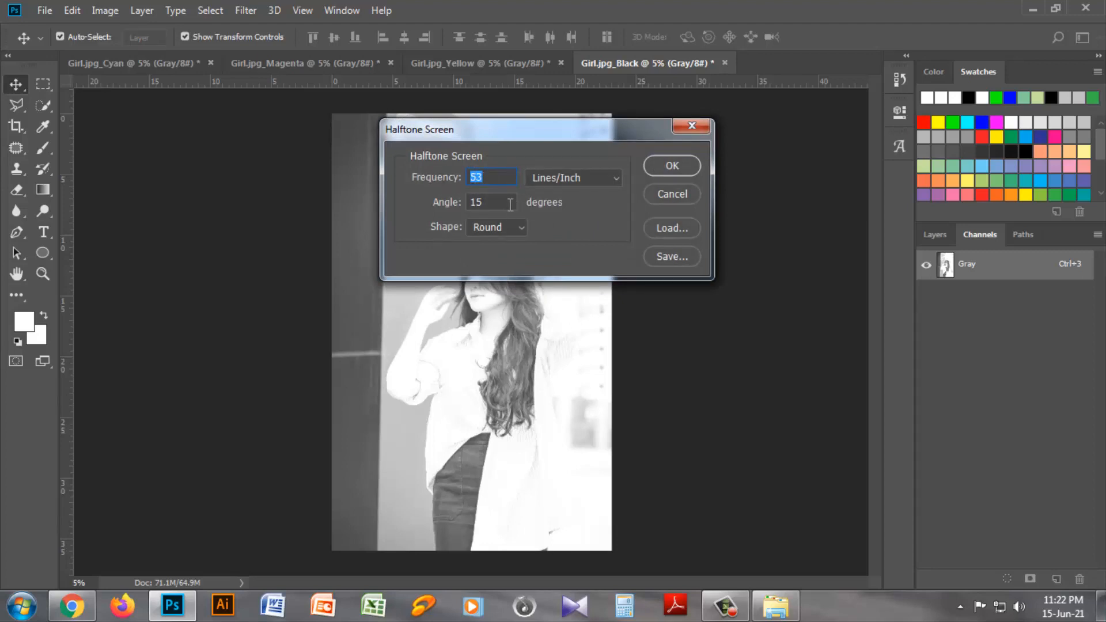
{"action": "key", "text": "Tab"}
{"action": "type", "text": "45"}
{"action": "left_click", "coordinate": [673, 165]}
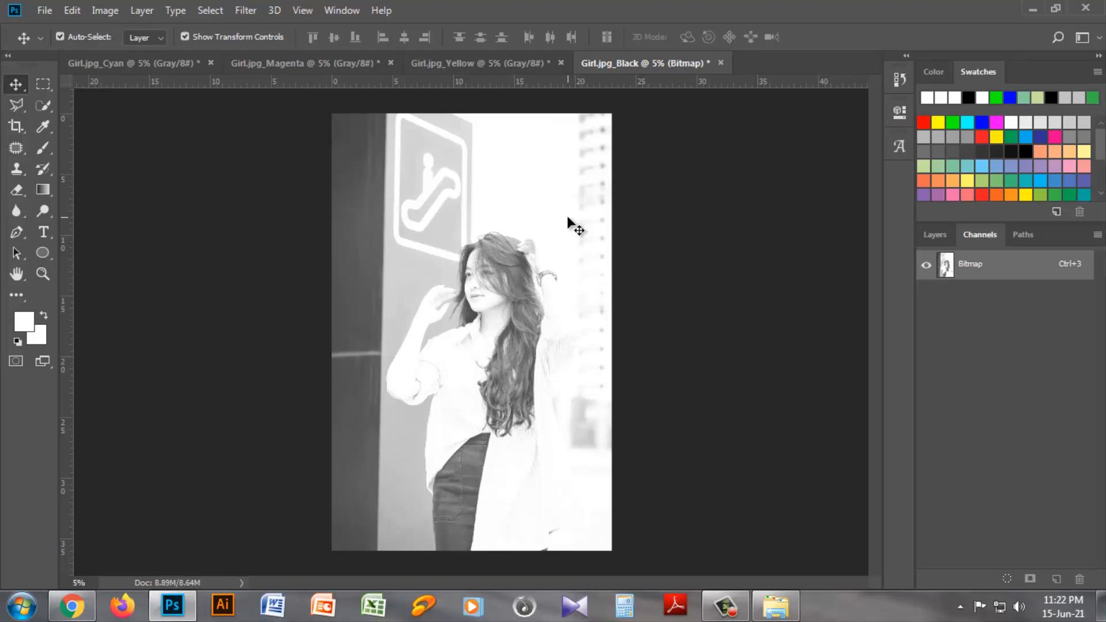
Examine the halftone dot pattern of the Black channel document up close at 400%.
{"action": "key", "text": "ctrl+equal"}
{"action": "key", "text": "ctrl+equal"}
{"action": "key", "text": "ctrl+equal"}
{"action": "key", "text": "ctrl+equal"}
{"action": "key", "text": "ctrl+equal"}
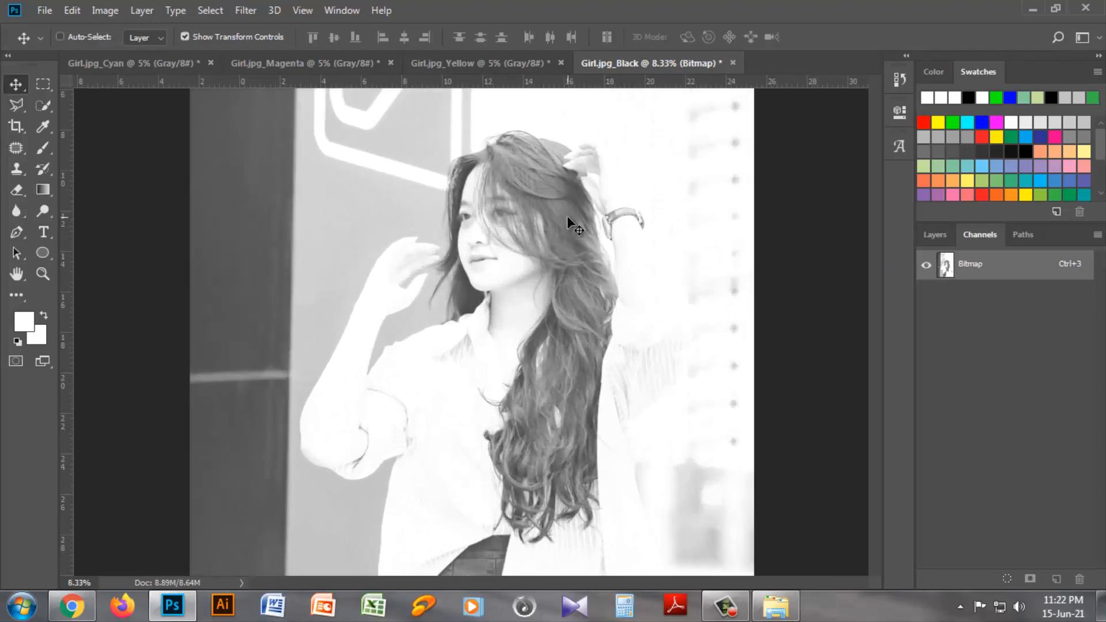
{"action": "key", "text": "ctrl+equal"}
{"action": "key", "text": "ctrl+equal"}
{"action": "key", "text": "ctrl+equal"}
{"action": "key", "text": "ctrl+equal"}
{"action": "key", "text": "ctrl+equal"}
{"action": "key", "text": "ctrl+equal"}
{"action": "key", "text": "ctrl+equal"}
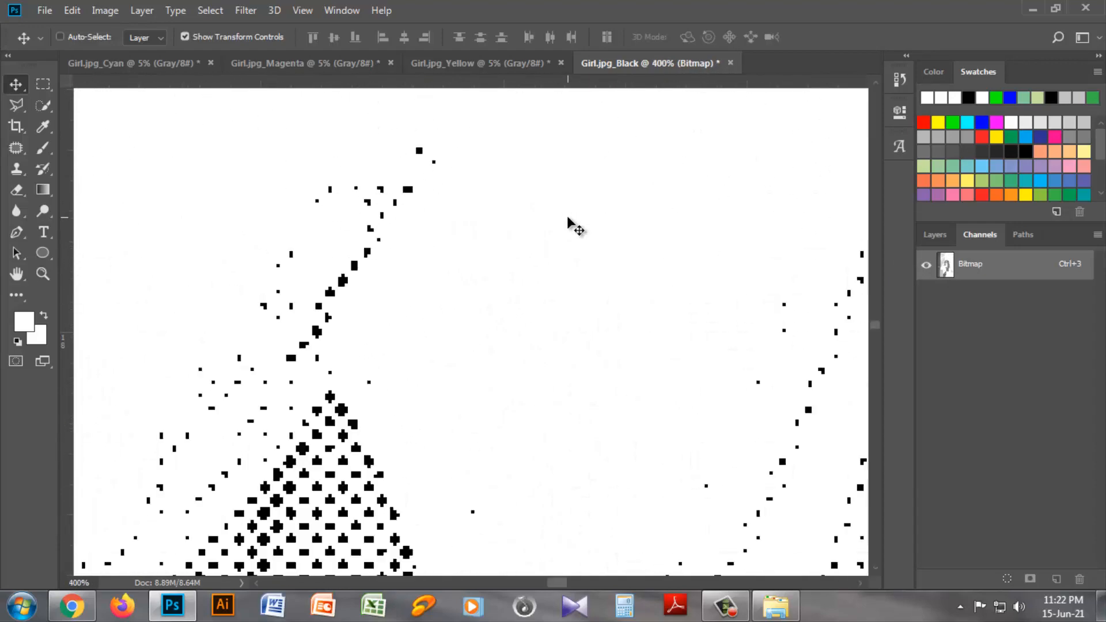
{"action": "scroll", "coordinate": [568, 311], "scroll_direction": "down", "scroll_amount": 5}
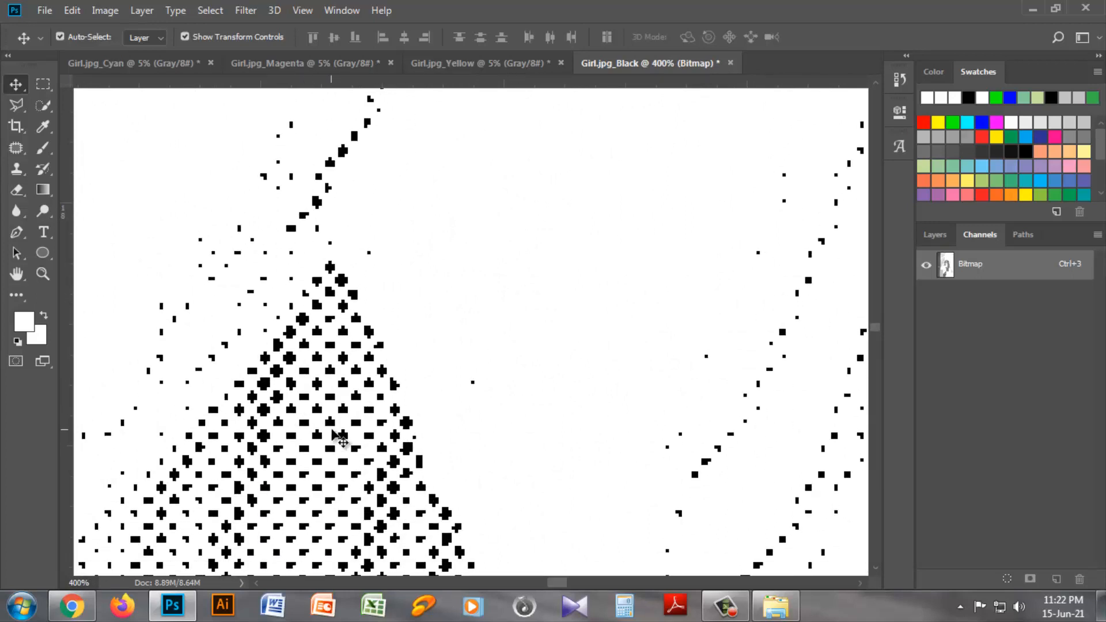
{"action": "scroll", "coordinate": [348, 430], "scroll_direction": "down", "scroll_amount": 7}
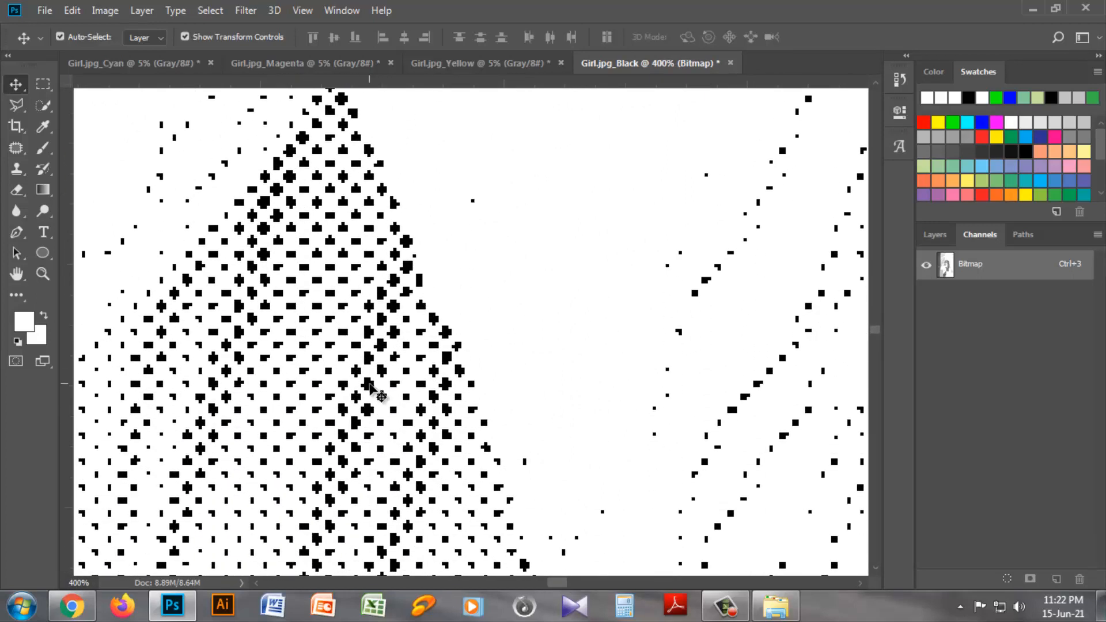
{"action": "scroll", "coordinate": [392, 397], "scroll_direction": "down", "scroll_amount": 3}
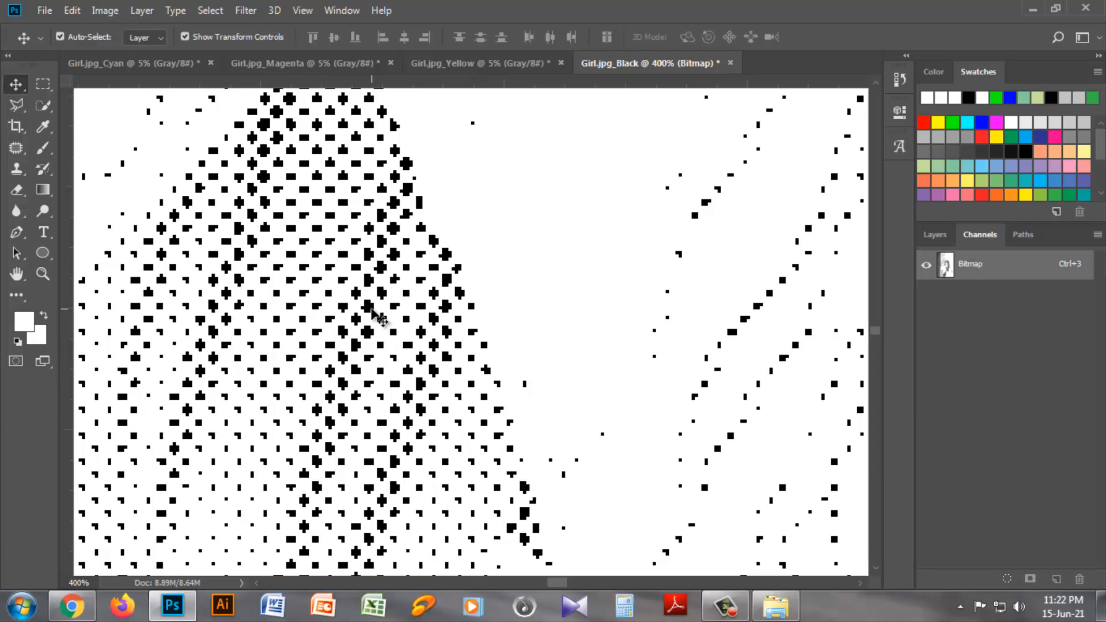
{"action": "left_click_drag", "start_coordinate": [444, 320], "coordinate": [464, 313]}
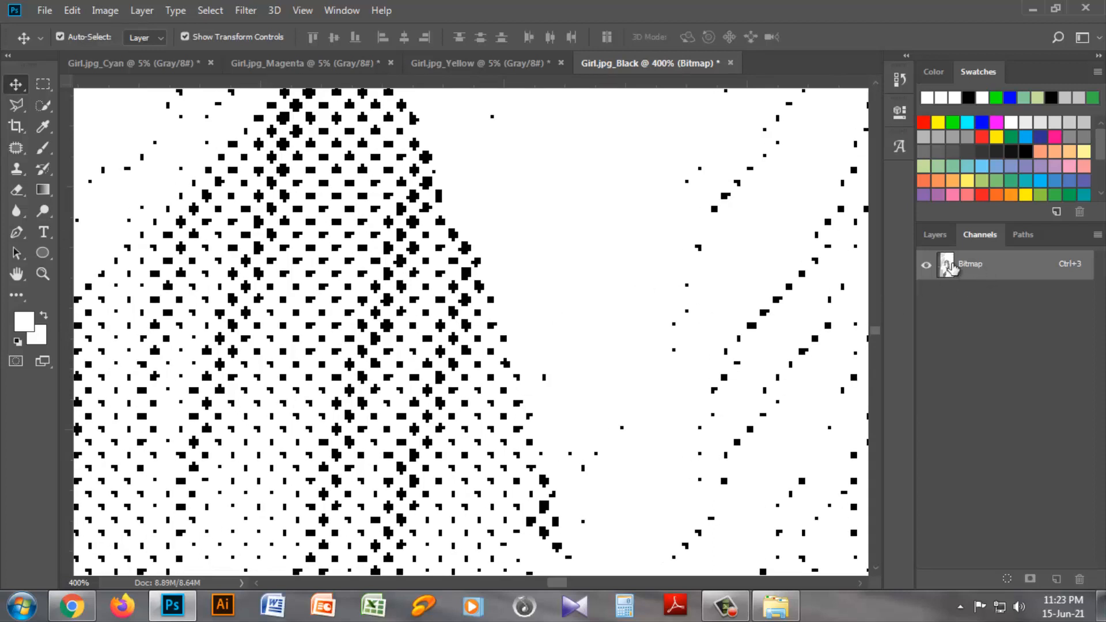
Convert the Black bitmap back to Grayscale with a size ratio of 1.
{"action": "left_click", "coordinate": [109, 12]}
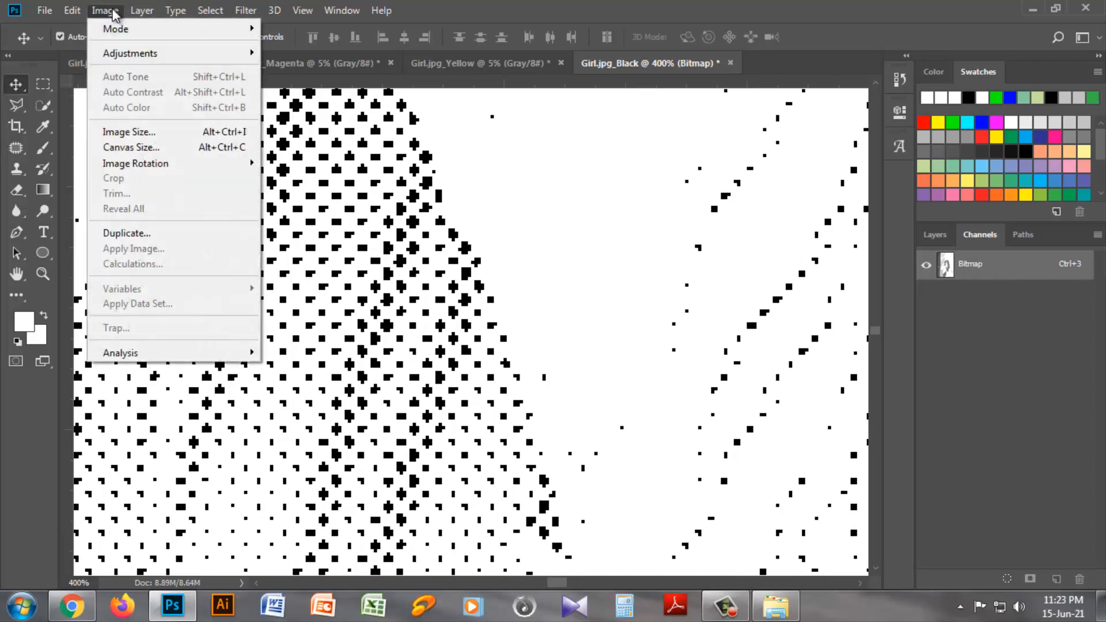
{"action": "mouse_move", "coordinate": [119, 32]}
{"action": "left_click", "coordinate": [320, 44]}
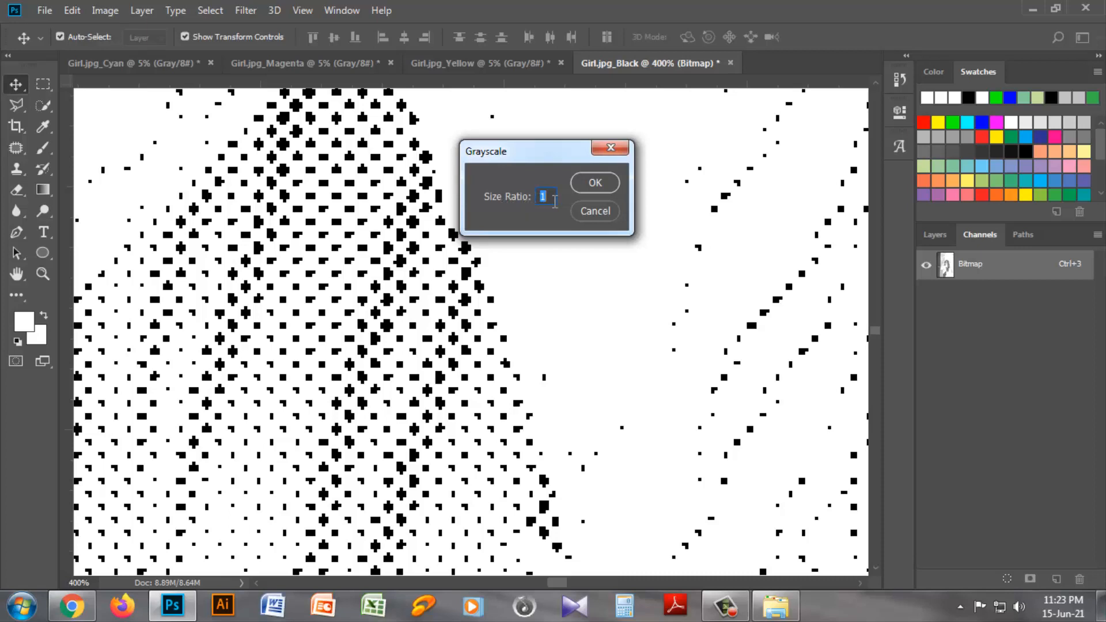
{"action": "left_click", "coordinate": [595, 183]}
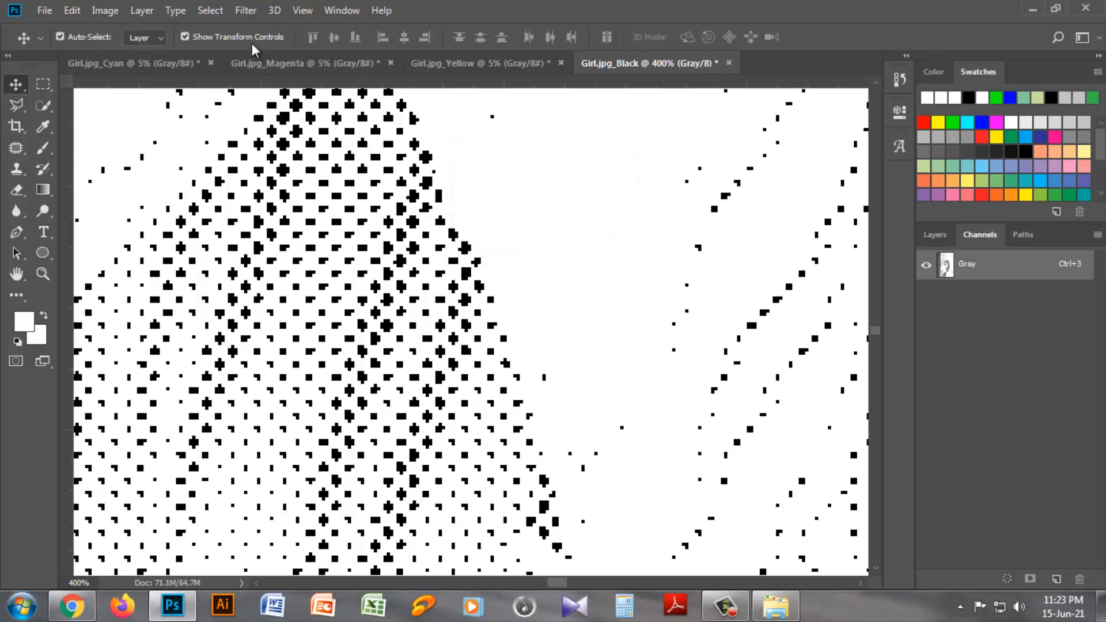
{"action": "left_click", "coordinate": [213, 11]}
{"action": "left_click", "coordinate": [245, 11]}
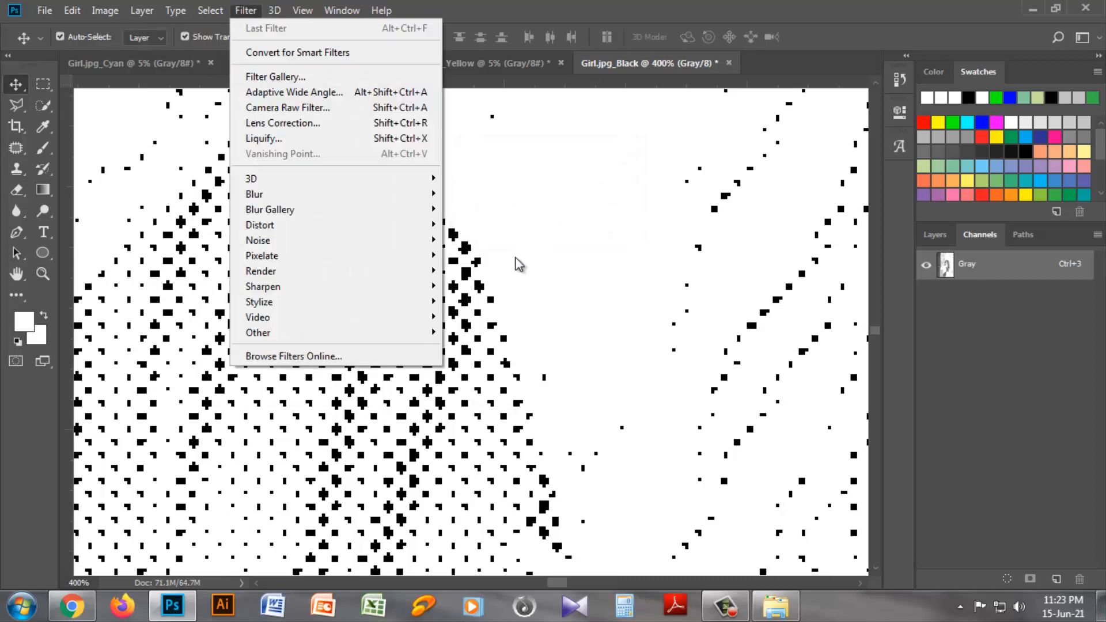
{"action": "left_click", "coordinate": [549, 224]}
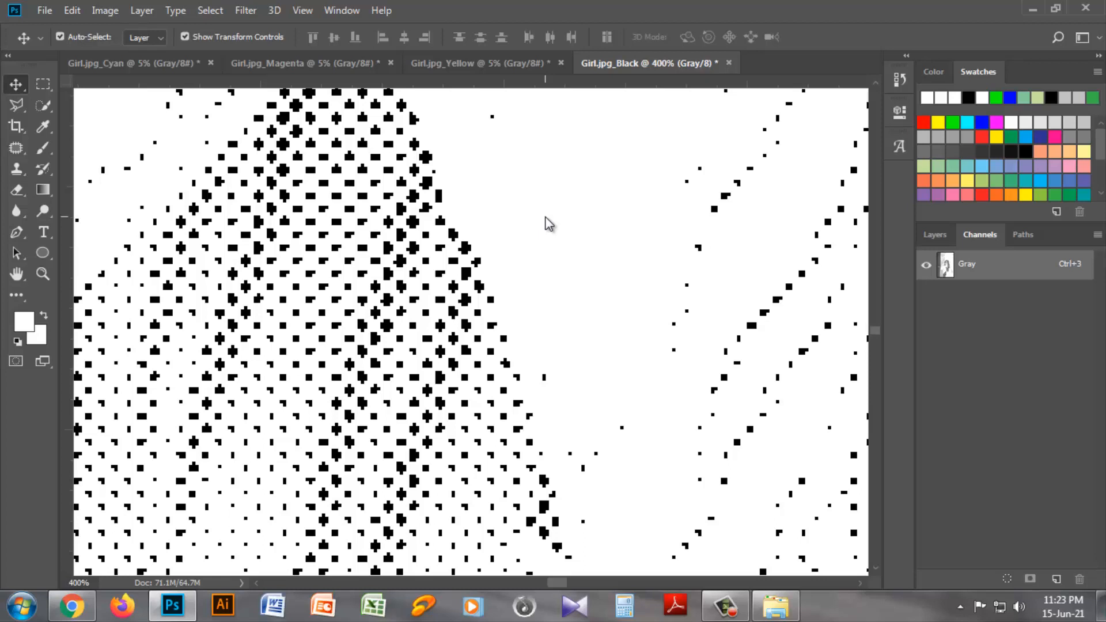
Select the white areas around the halftone dots with Color Range, using sampled colors at fuzziness 200, and display the layer list.
{"action": "left_click", "coordinate": [215, 12]}
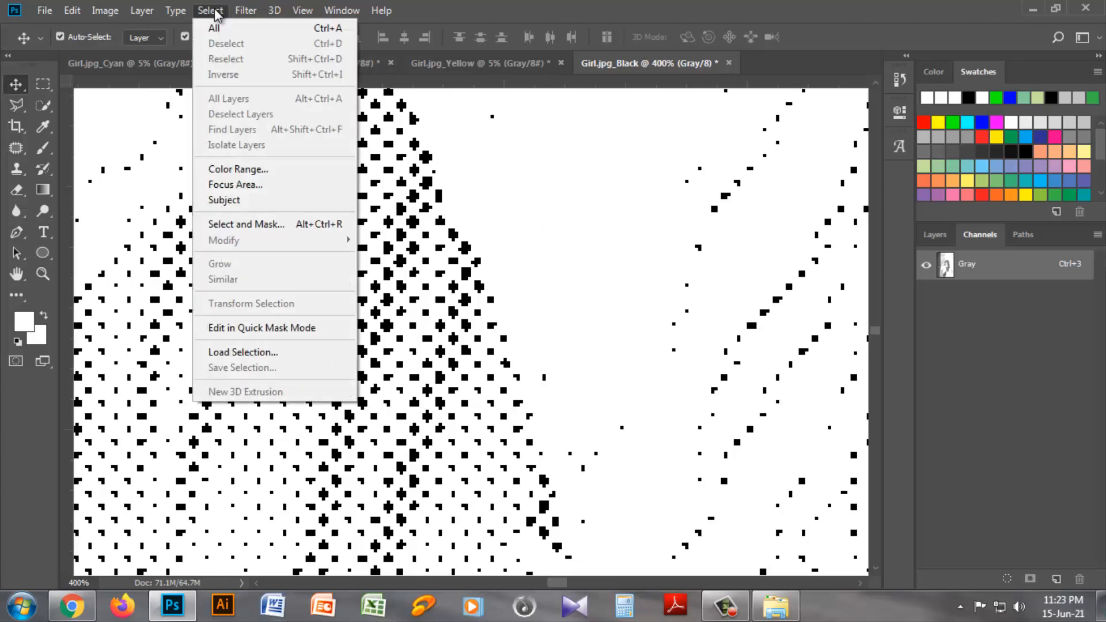
{"action": "left_click", "coordinate": [238, 170]}
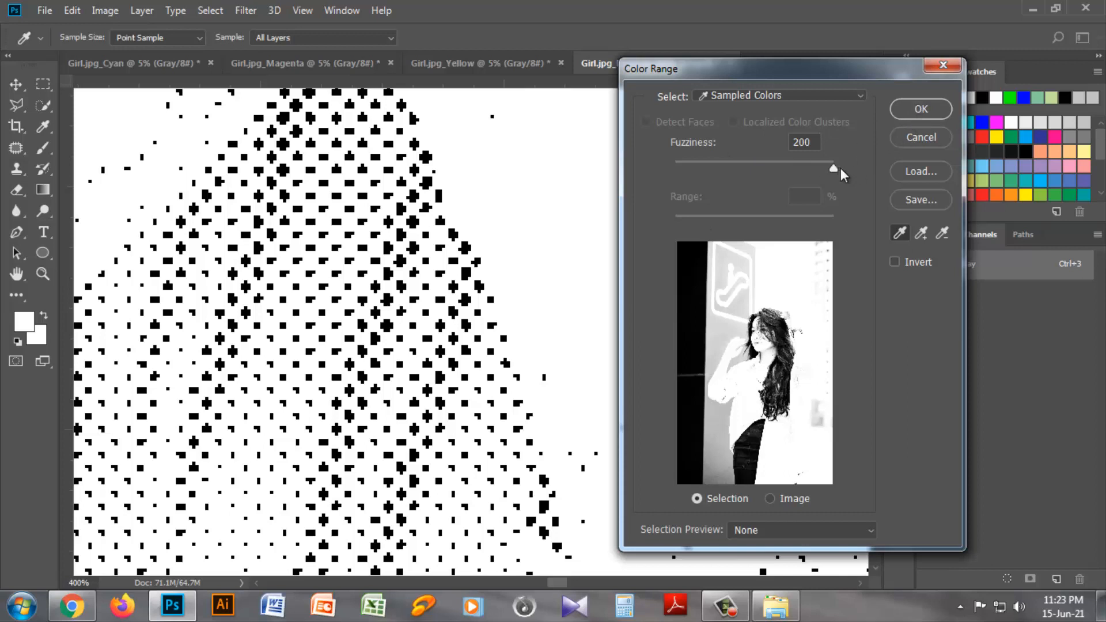
{"action": "left_click", "coordinate": [923, 107]}
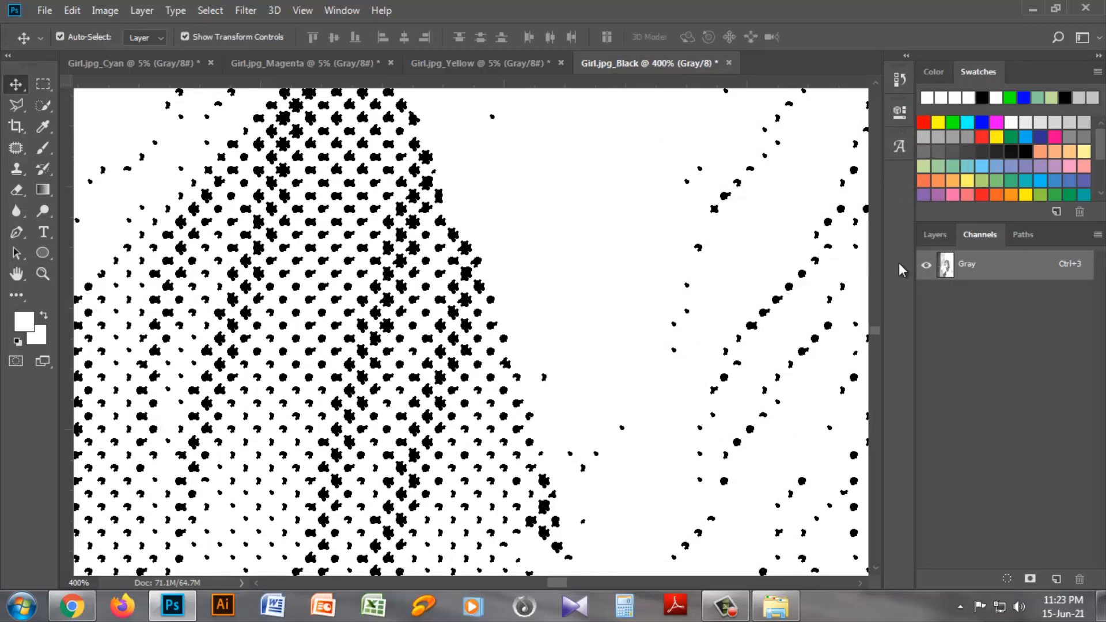
{"action": "left_click", "coordinate": [927, 234]}
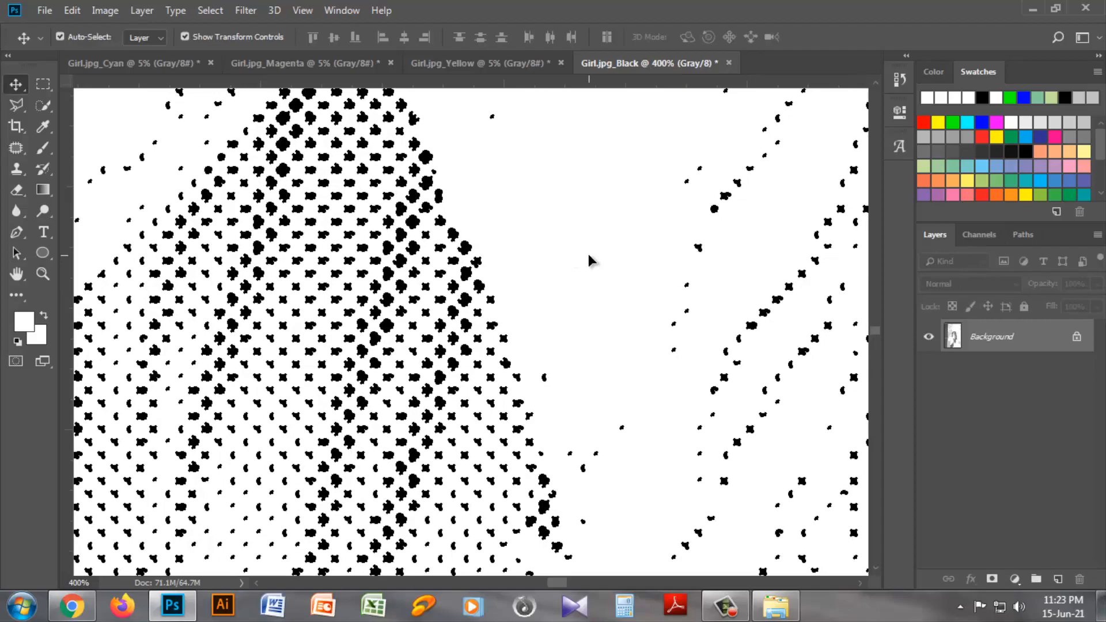
{"action": "key", "text": "i"}
{"action": "key", "text": "shift+F5"}
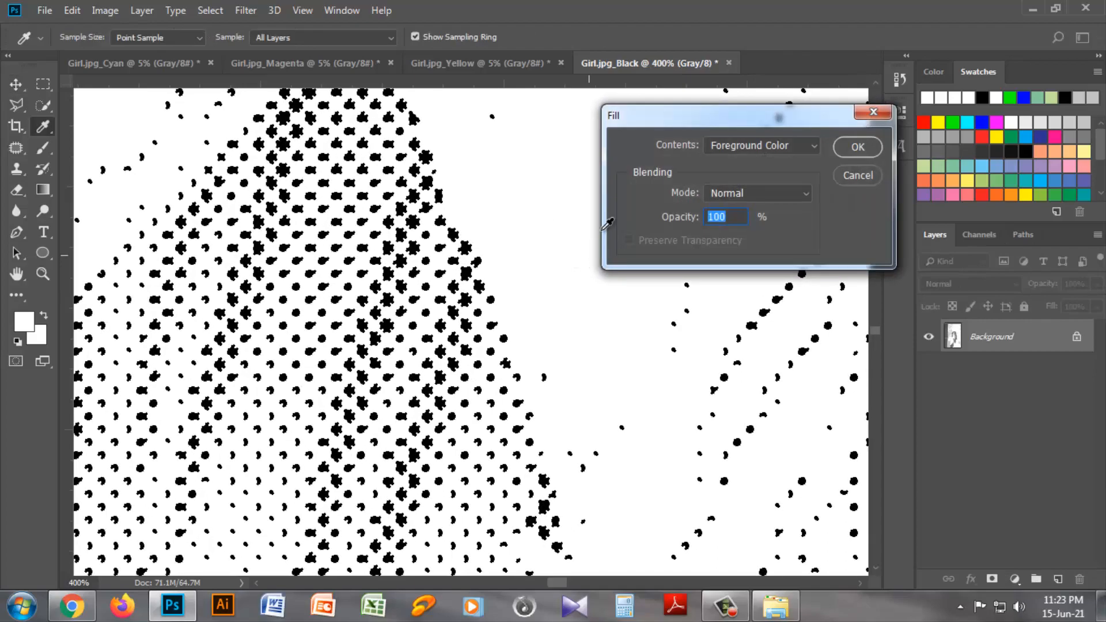
{"action": "left_click", "coordinate": [880, 113]}
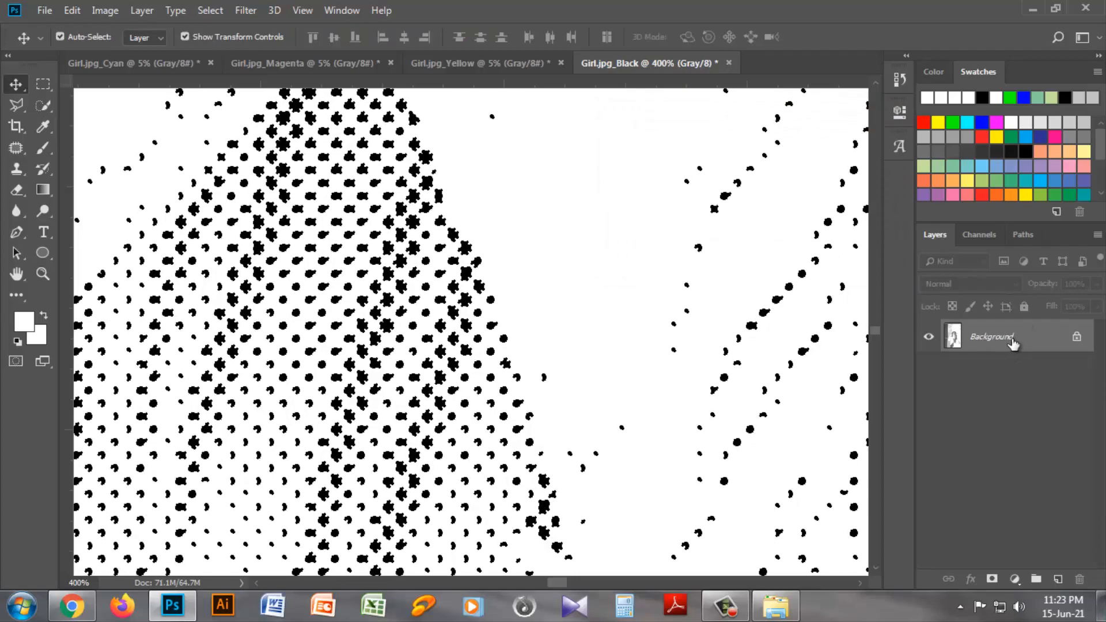
Convert the Background into a regular layer named Black, delete the selected white areas from it and deselect.
{"action": "double_click", "coordinate": [999, 340]}
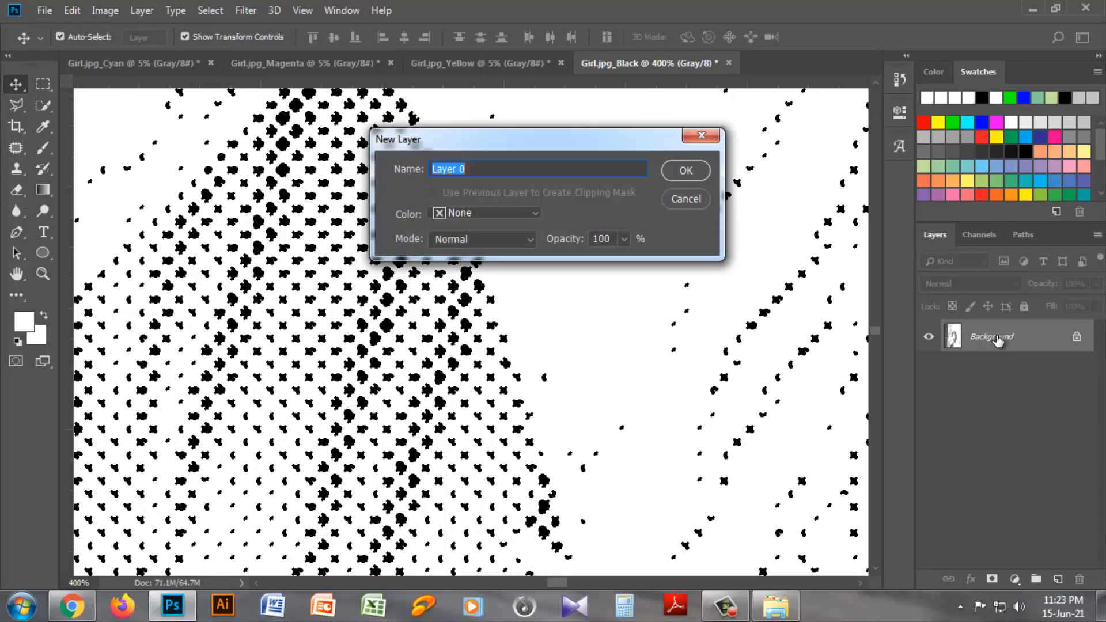
{"action": "key", "text": "BackSpace"}
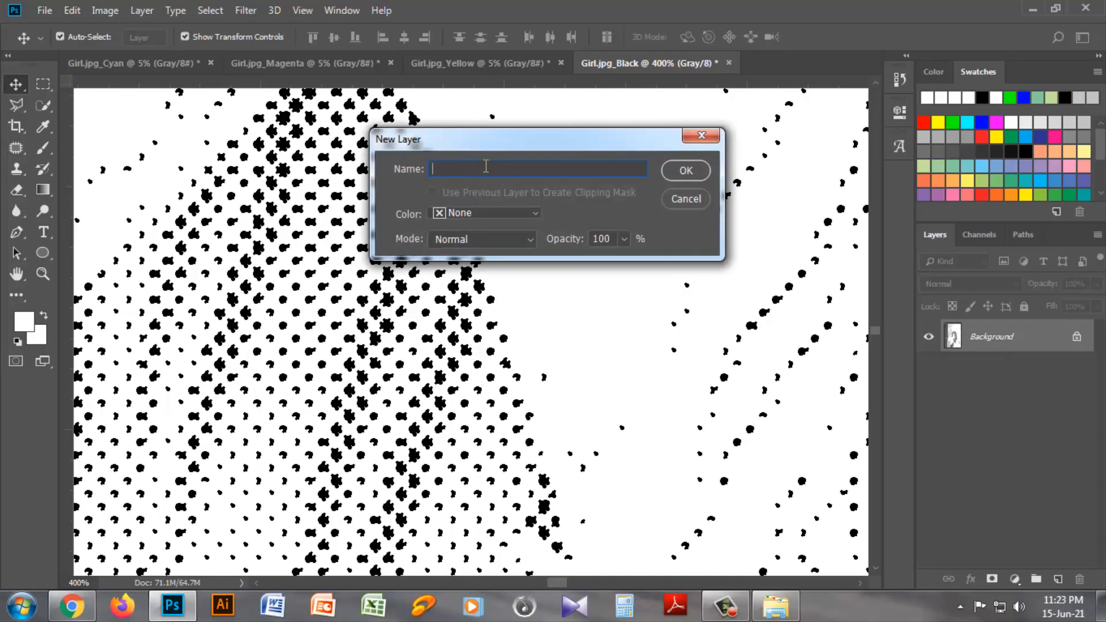
{"action": "type", "text": "Black"}
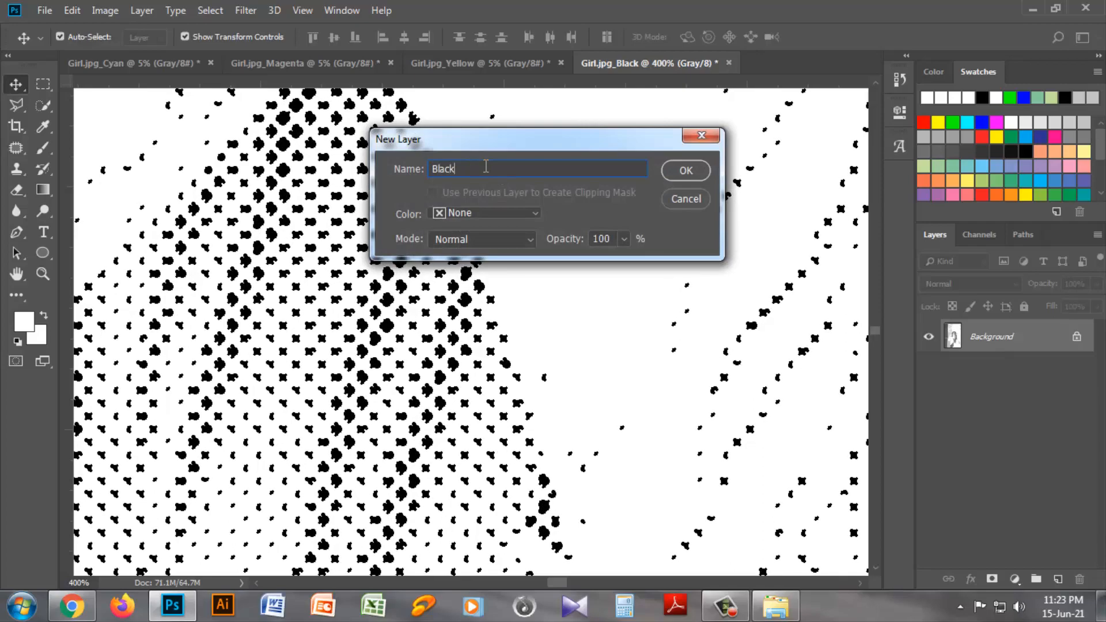
{"action": "left_click", "coordinate": [686, 170]}
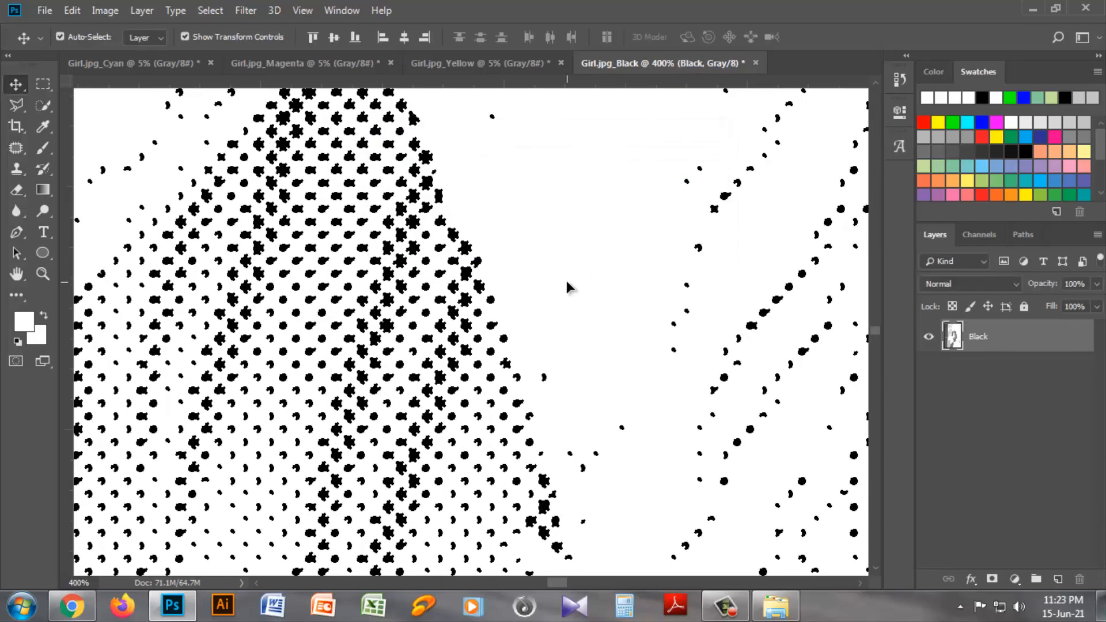
{"action": "key", "text": "Delete"}
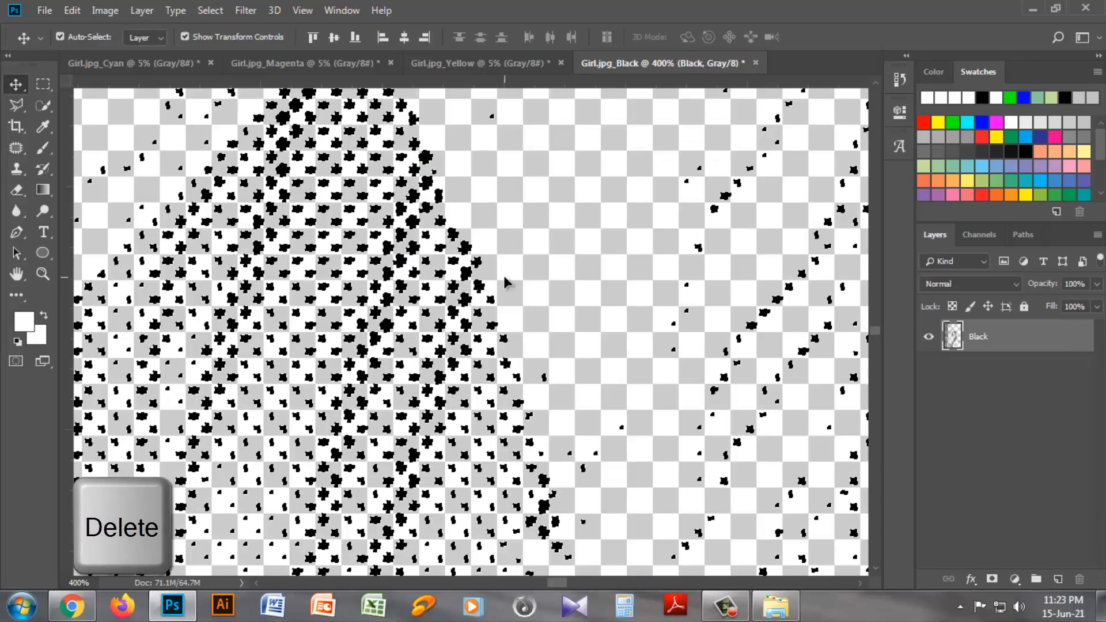
{"action": "key", "text": "ctrl+d"}
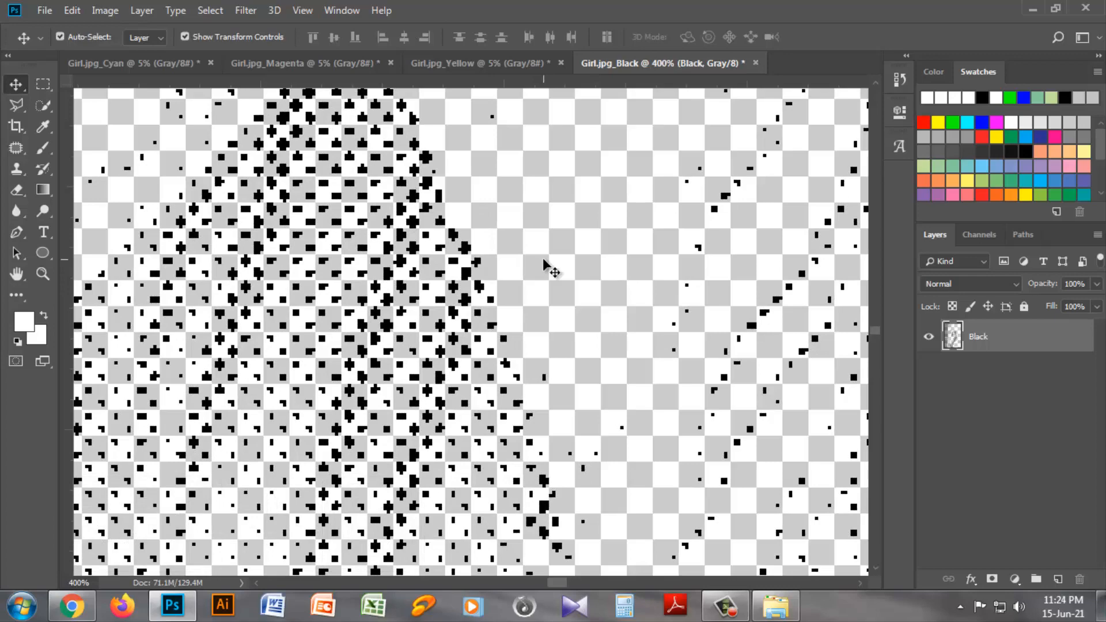
Examine the Black layer's halftone dots on transparency, both up close and across the whole image.
{"action": "key", "text": "ctrl+minus"}
{"action": "key", "text": "ctrl+minus"}
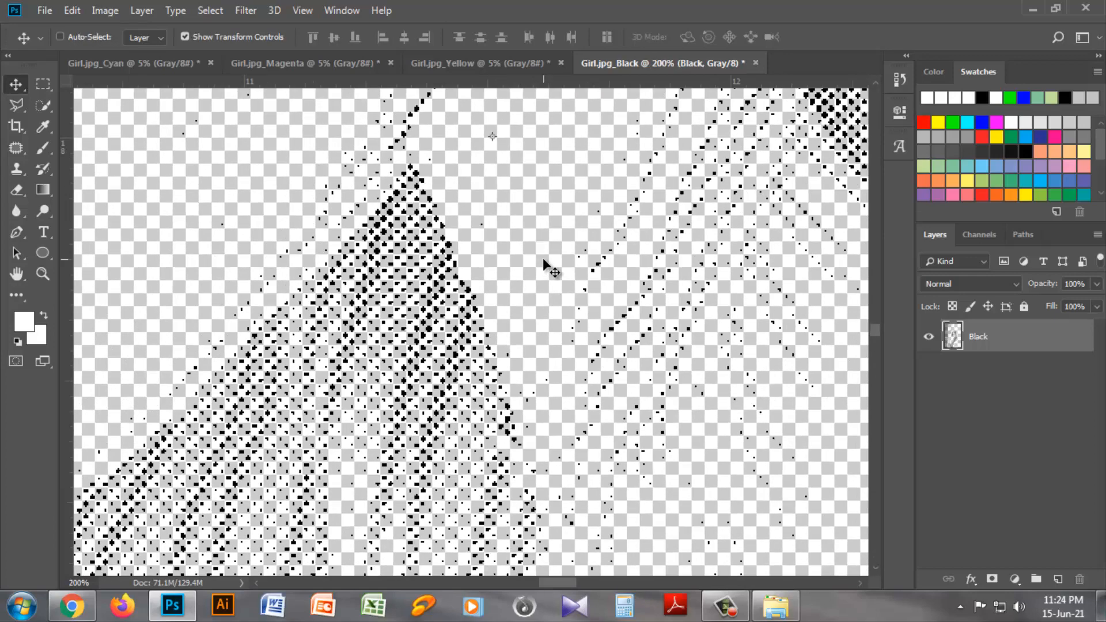
{"action": "key", "text": "ctrl+equal"}
{"action": "key", "text": "ctrl+equal"}
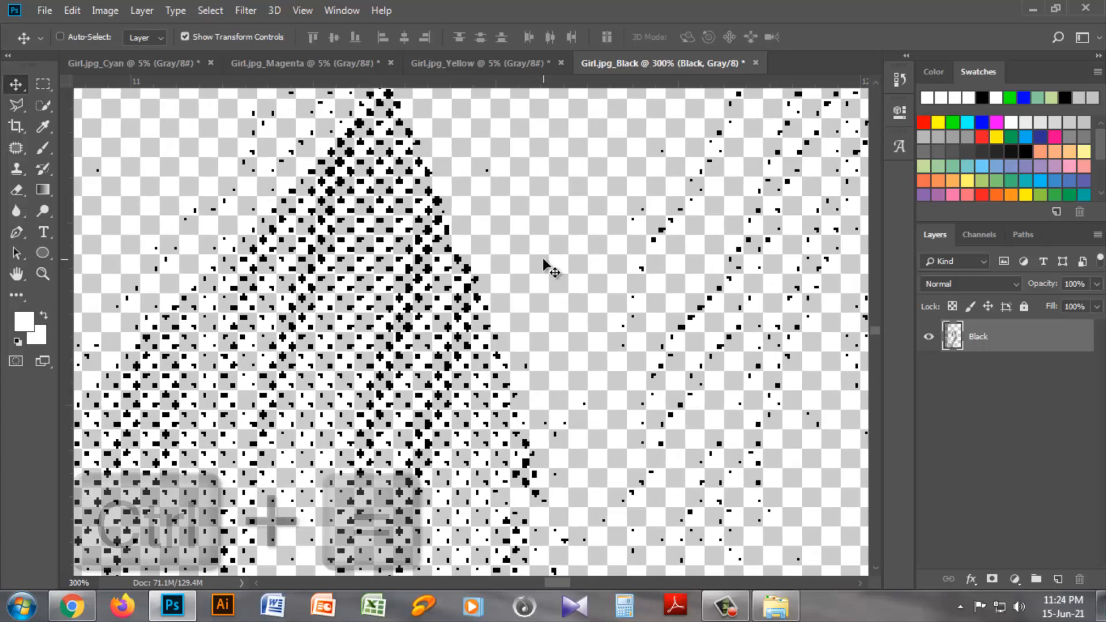
{"action": "key", "text": "ctrl+minus"}
{"action": "key", "text": "ctrl+minus"}
{"action": "key", "text": "ctrl+minus"}
{"action": "key", "text": "ctrl+minus"}
{"action": "key", "text": "ctrl+minus"}
{"action": "key", "text": "ctrl+minus"}
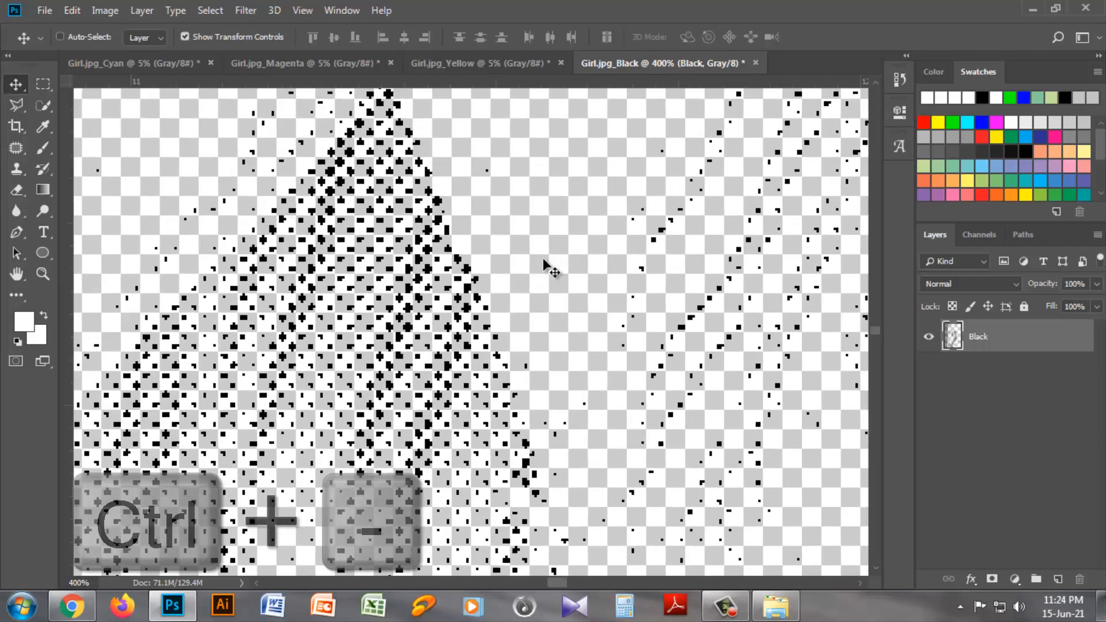
{"action": "key", "text": "ctrl+minus"}
{"action": "key", "text": "ctrl+minus"}
{"action": "key", "text": "ctrl+minus"}
{"action": "key", "text": "ctrl+minus"}
{"action": "key", "text": "ctrl+minus"}
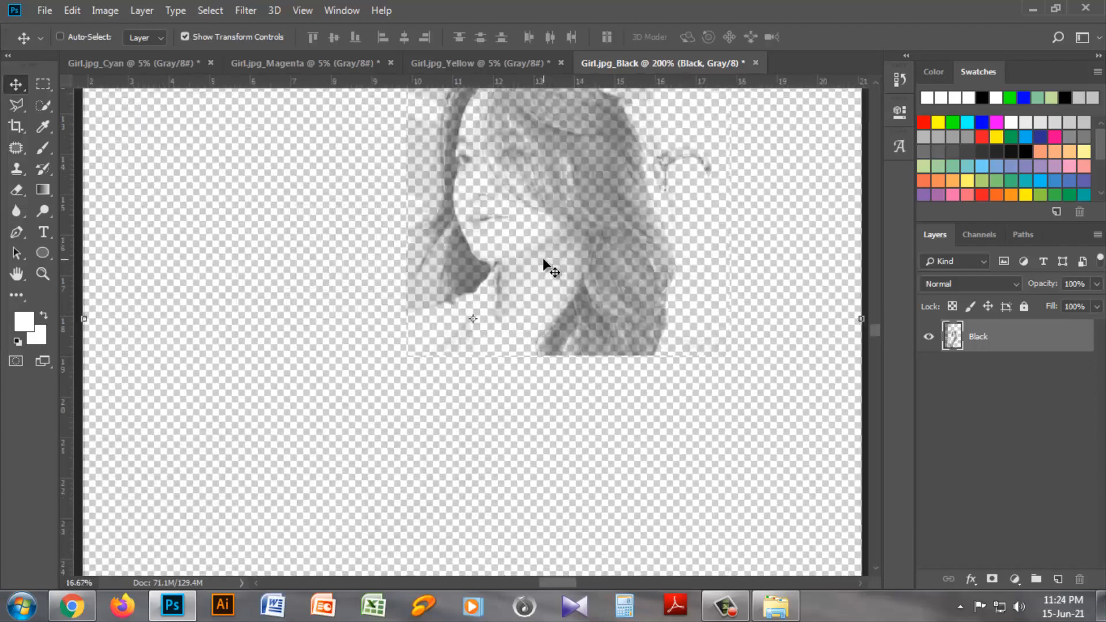
{"action": "key", "text": "ctrl+minus"}
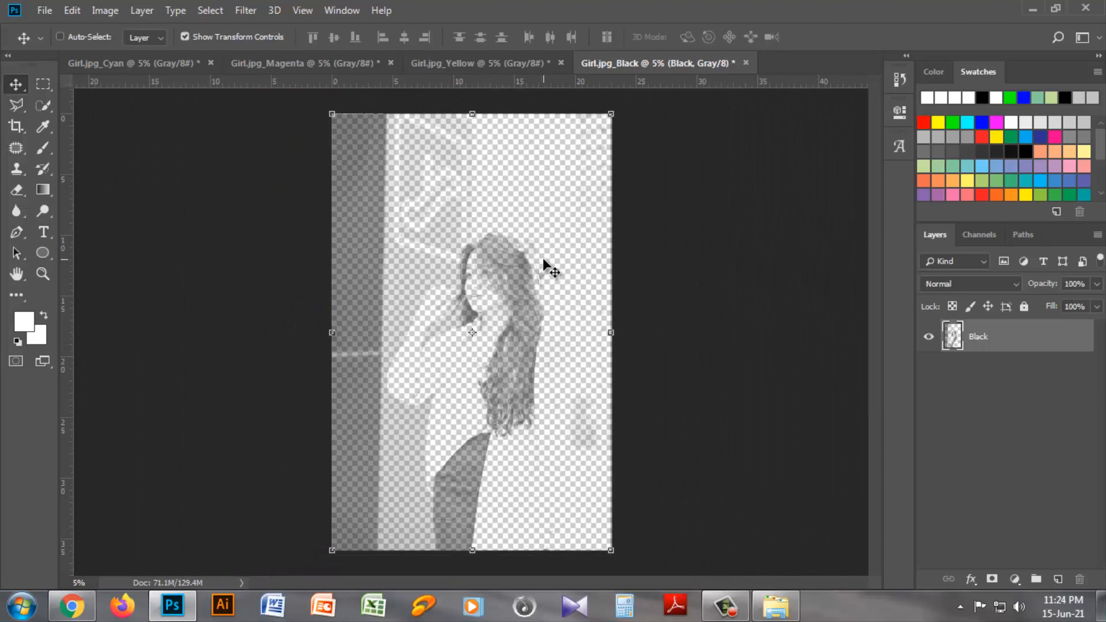
{"action": "key", "text": "ctrl+plus"}
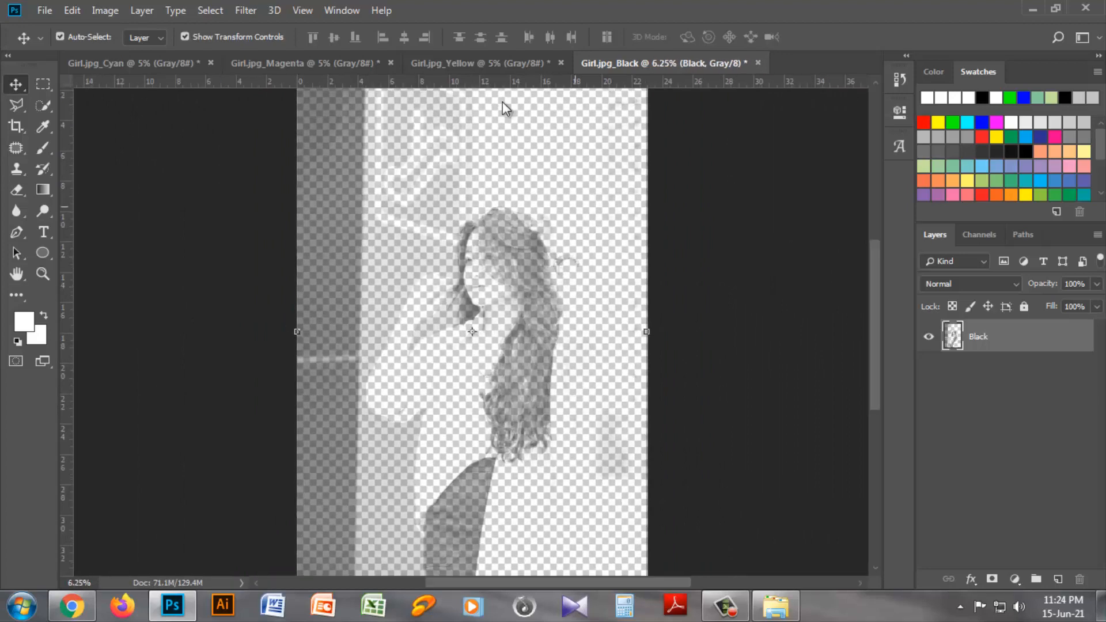
Convert the Yellow channel document to a 300 pixels/inch bitmap using a round halftone screen at 53 lines/inch and a 0-degree angle.
{"action": "left_click", "coordinate": [460, 62]}
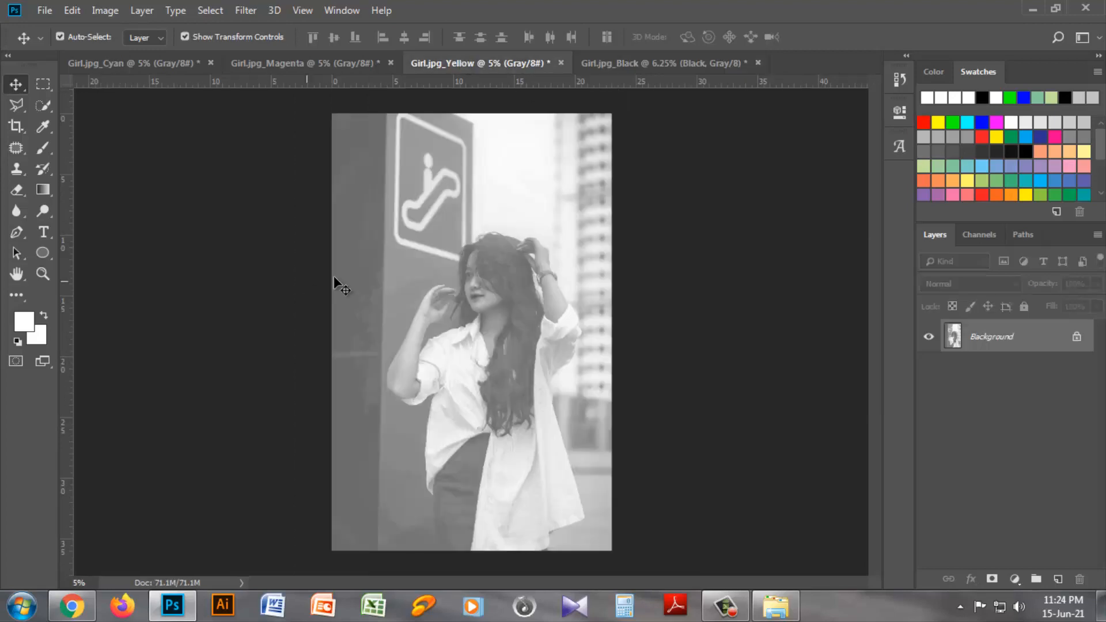
{"action": "left_click", "coordinate": [102, 9]}
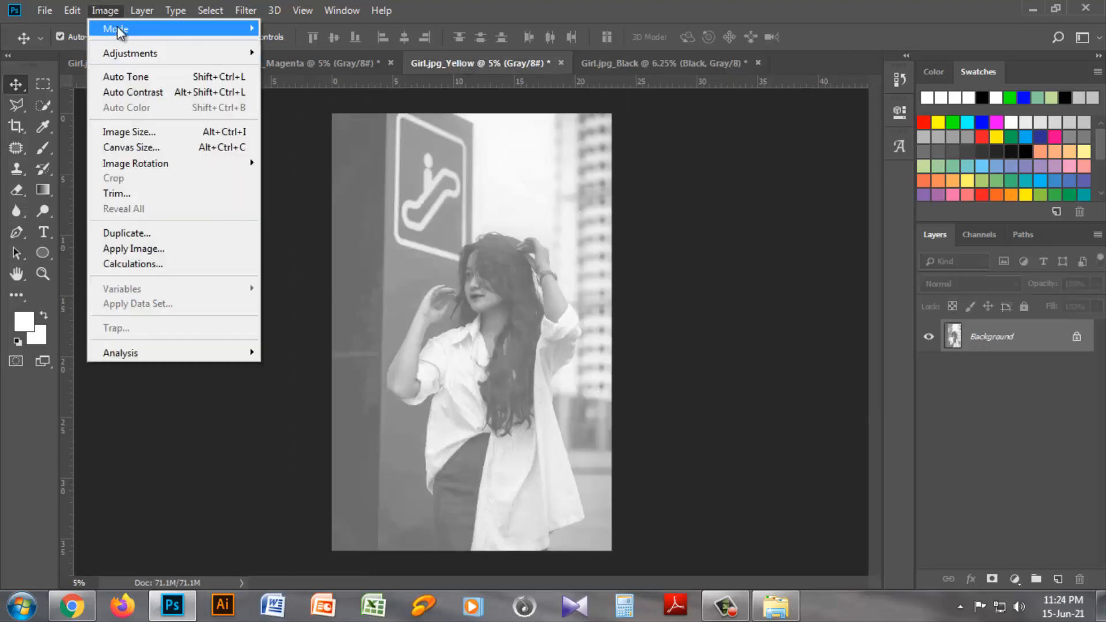
{"action": "mouse_move", "coordinate": [116, 27]}
{"action": "left_click", "coordinate": [310, 27]}
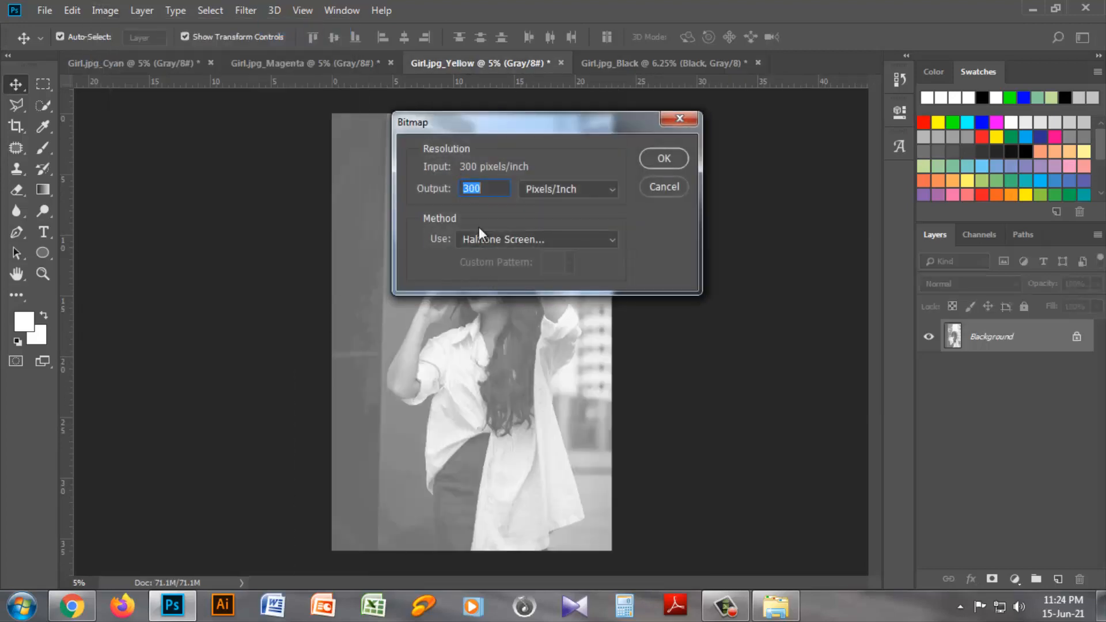
{"action": "left_click", "coordinate": [670, 159]}
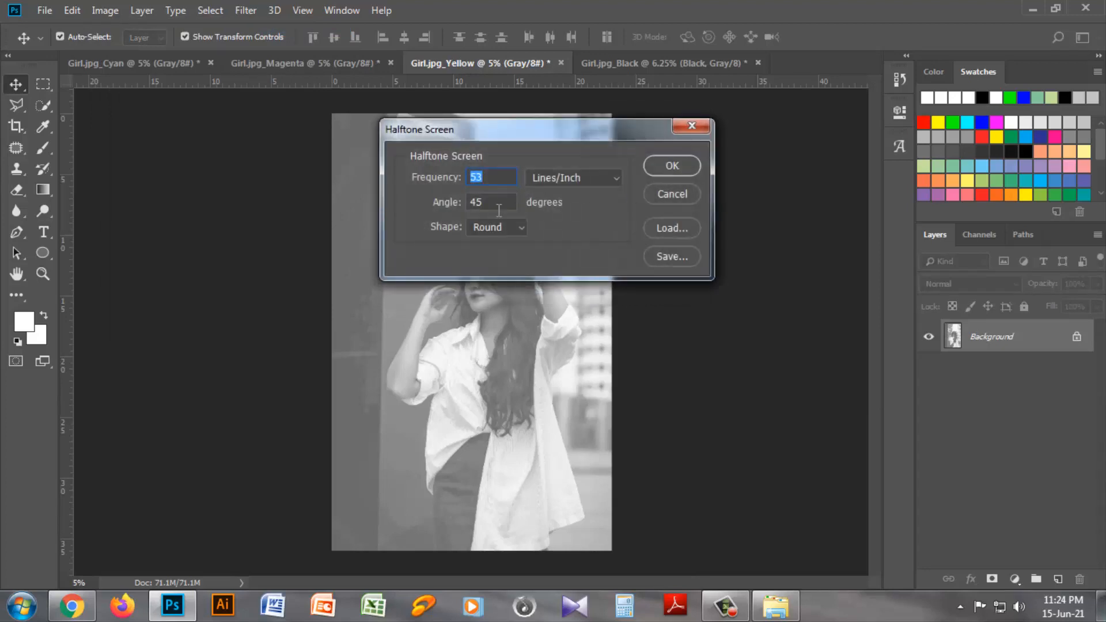
{"action": "key", "text": "Tab"}
{"action": "left_click", "coordinate": [682, 168]}
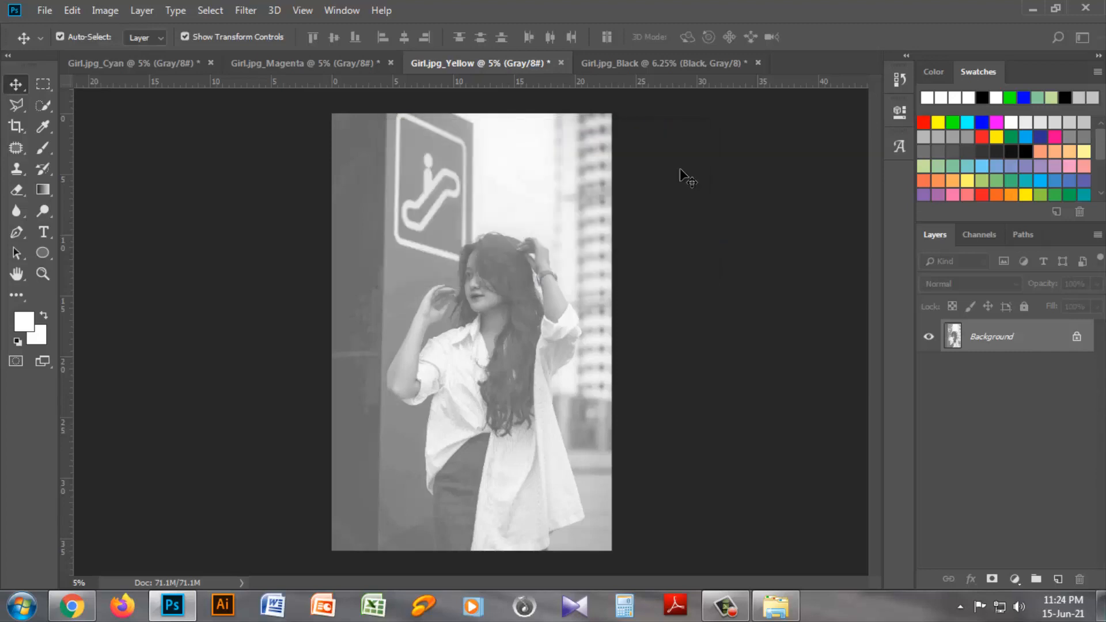
Convert the Yellow bitmap back to Grayscale with a size ratio of 1.
{"action": "left_click", "coordinate": [105, 11]}
{"action": "mouse_move", "coordinate": [119, 29]}
{"action": "left_click", "coordinate": [316, 45]}
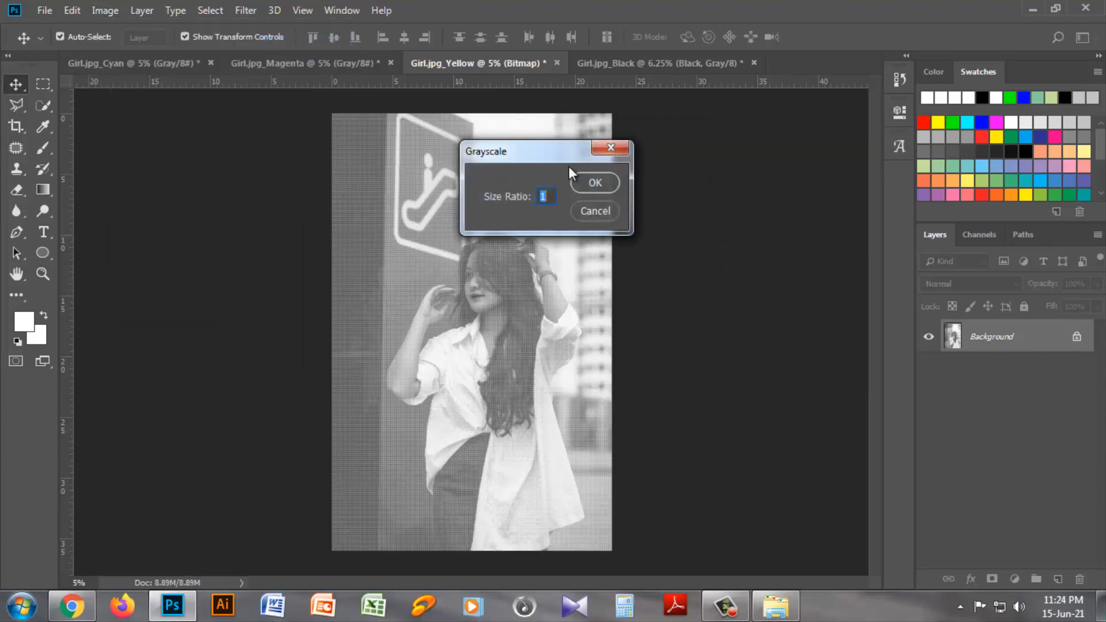
{"action": "left_click", "coordinate": [590, 182]}
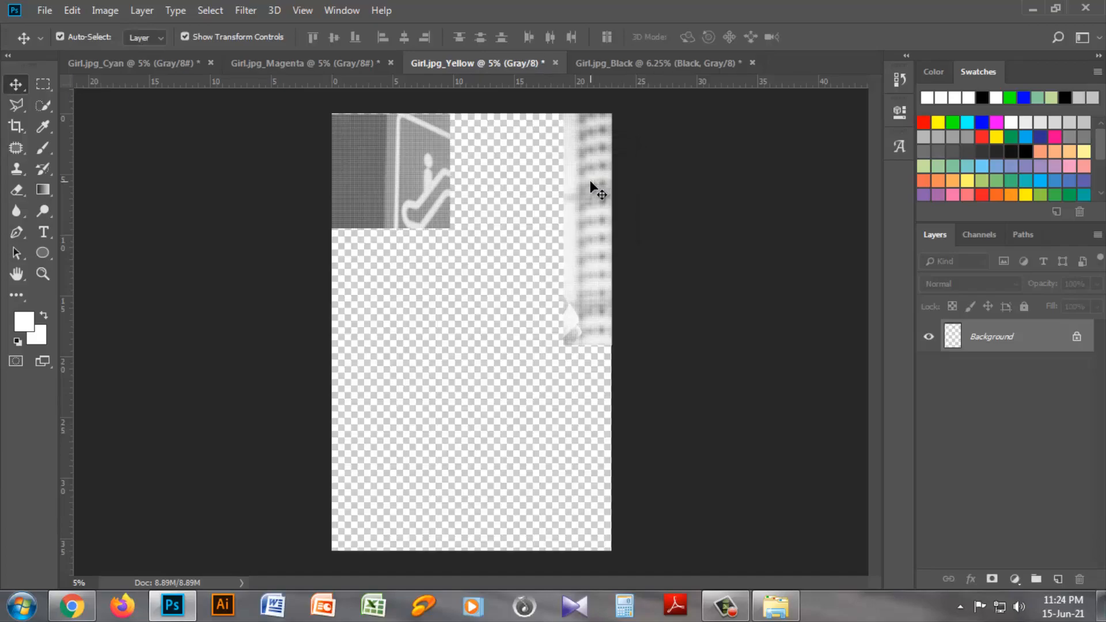
Select the white areas around the Yellow document's halftone dots with Color Range, using sampled colors at fuzziness 200.
{"action": "key", "text": "ctrl+plus"}
{"action": "key", "text": "ctrl+plus"}
{"action": "key", "text": "ctrl+plus"}
{"action": "key", "text": "ctrl+plus"}
{"action": "key", "text": "ctrl+plus"}
{"action": "key", "text": "ctrl+plus"}
{"action": "key", "text": "ctrl+plus"}
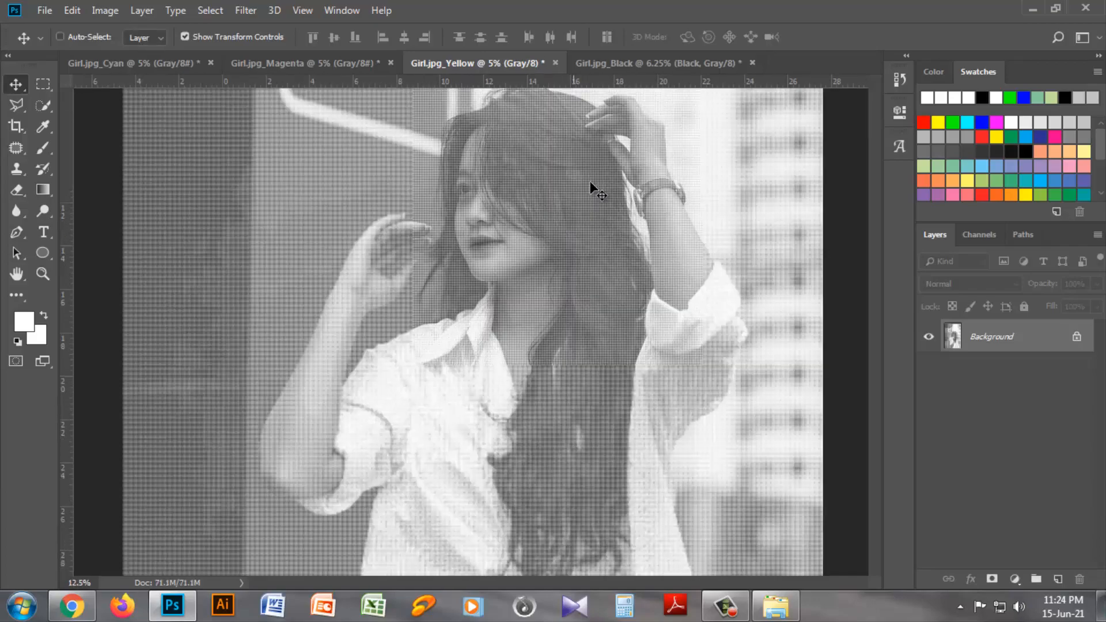
{"action": "key", "text": "ctrl+plus"}
{"action": "key", "text": "ctrl+plus"}
{"action": "key", "text": "ctrl+plus"}
{"action": "key", "text": "ctrl+plus"}
{"action": "key", "text": "ctrl+plus"}
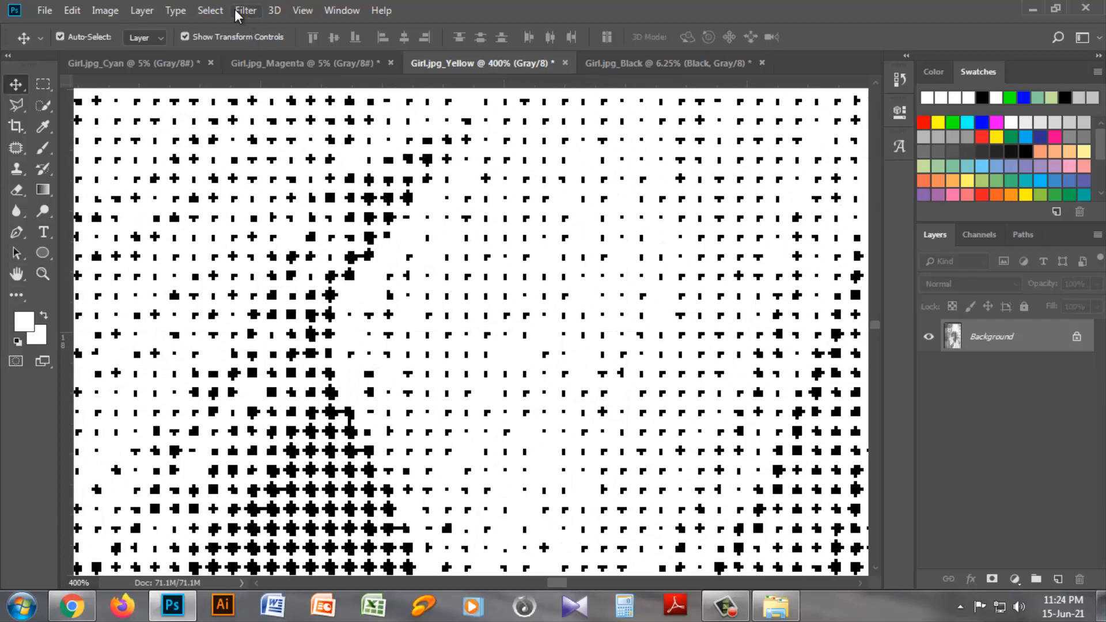
{"action": "left_click", "coordinate": [216, 10]}
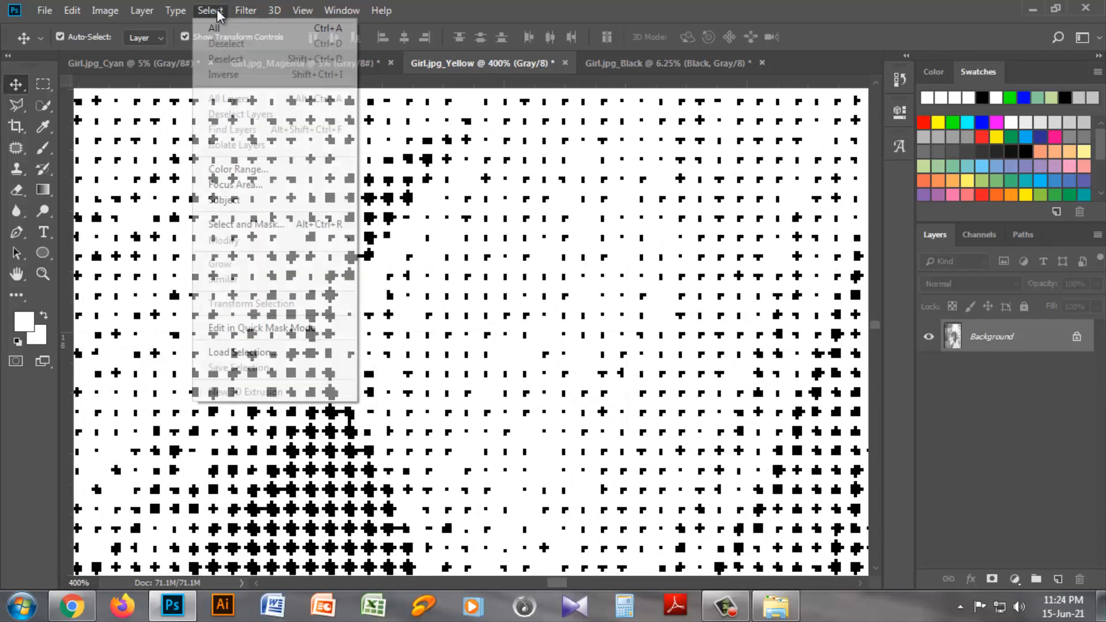
{"action": "left_click", "coordinate": [237, 169]}
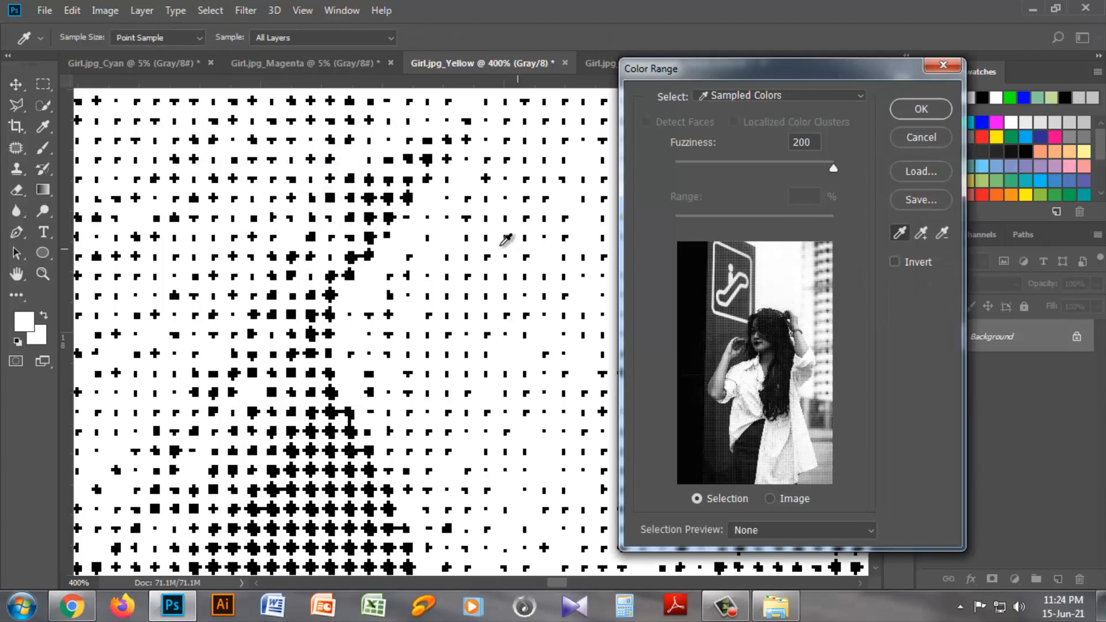
{"action": "left_click", "coordinate": [920, 109]}
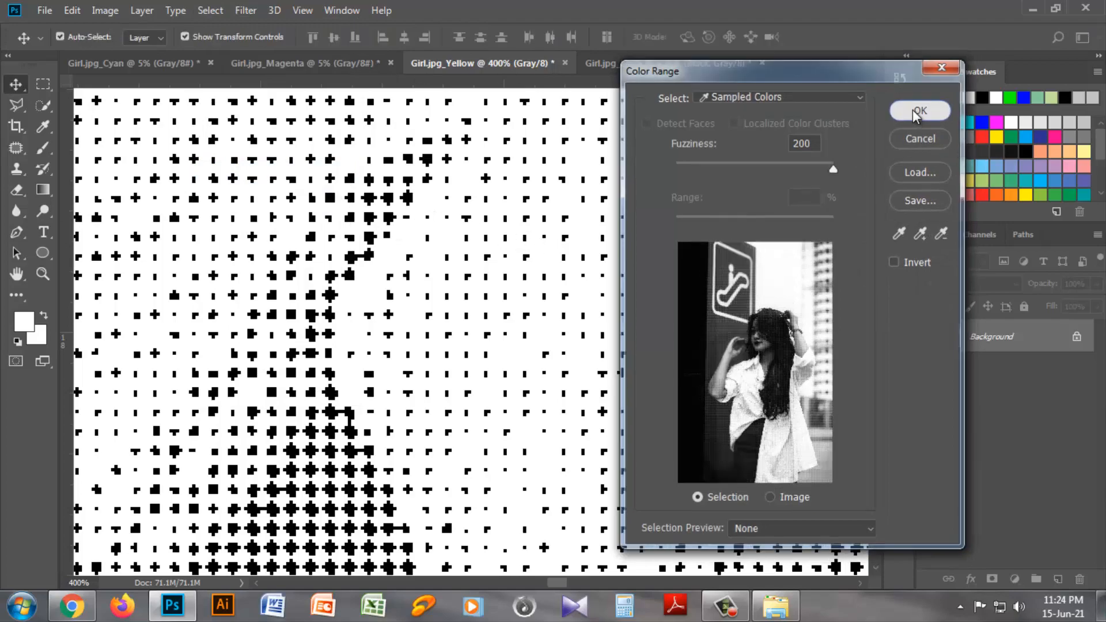
Convert the Yellow document's Background into a layer named Yellow, delete the selected white areas and deselect.
{"action": "double_click", "coordinate": [989, 339]}
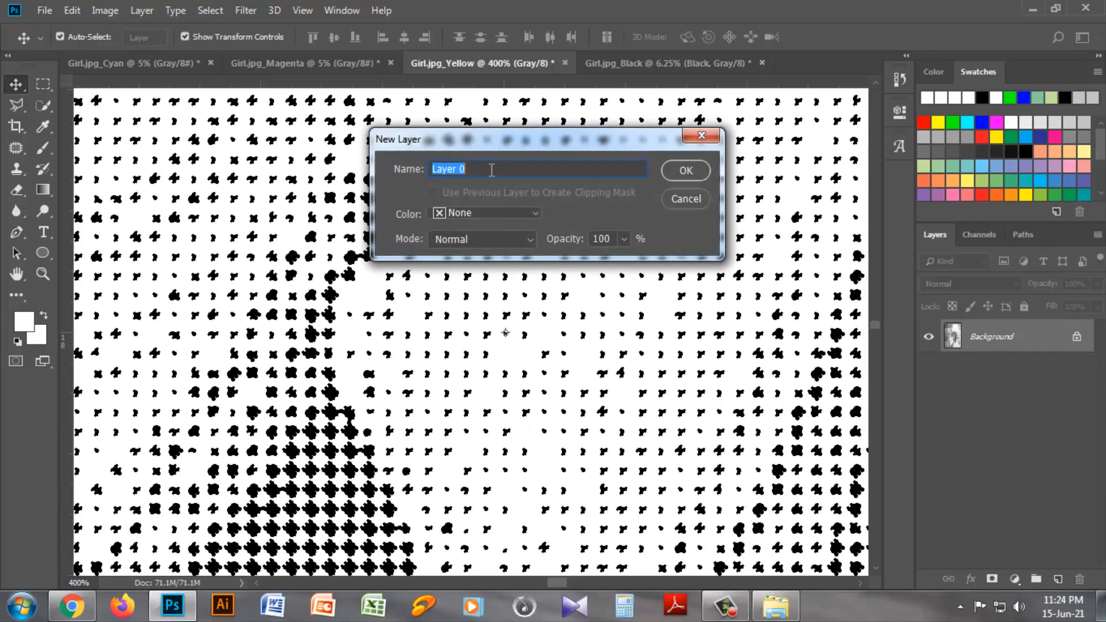
{"action": "type", "text": "Y"}
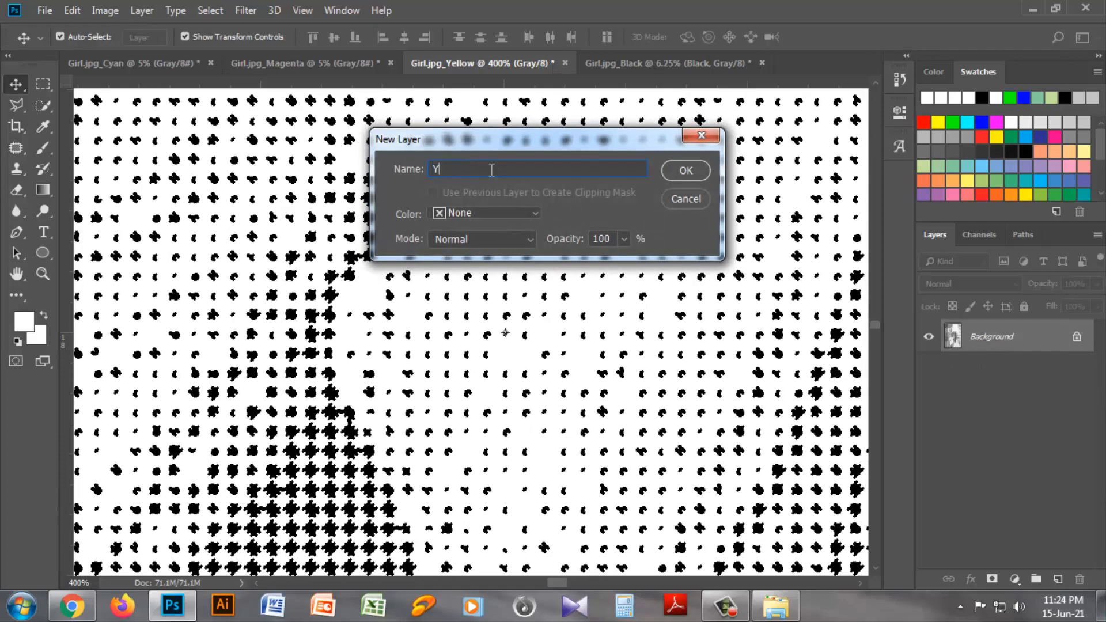
{"action": "type", "text": "ellow"}
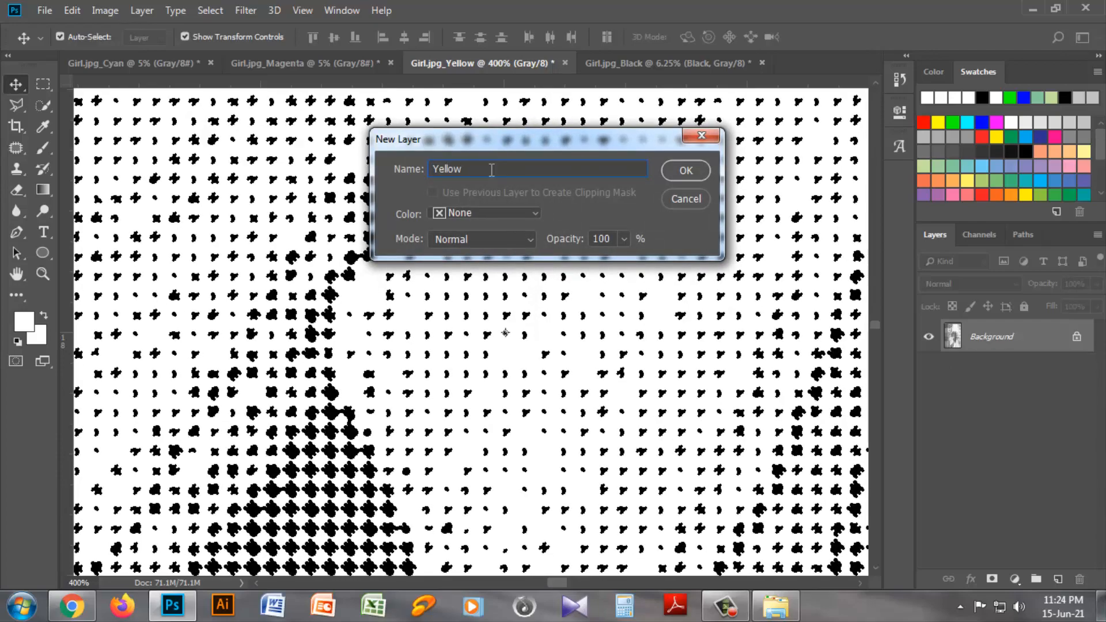
{"action": "left_click", "coordinate": [686, 170]}
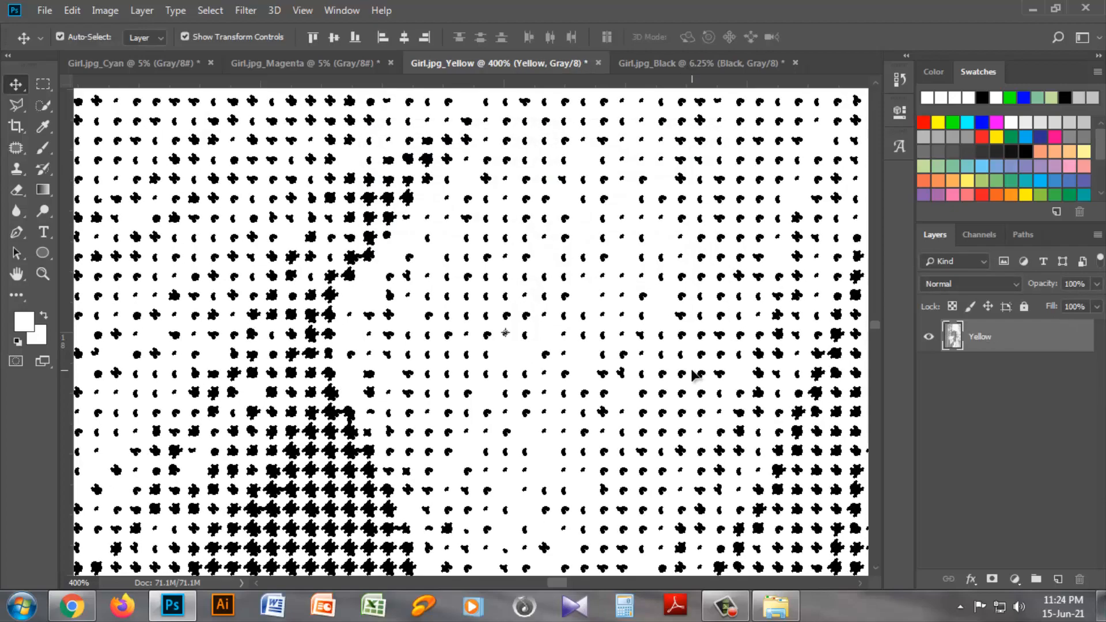
{"action": "key", "text": "Delete"}
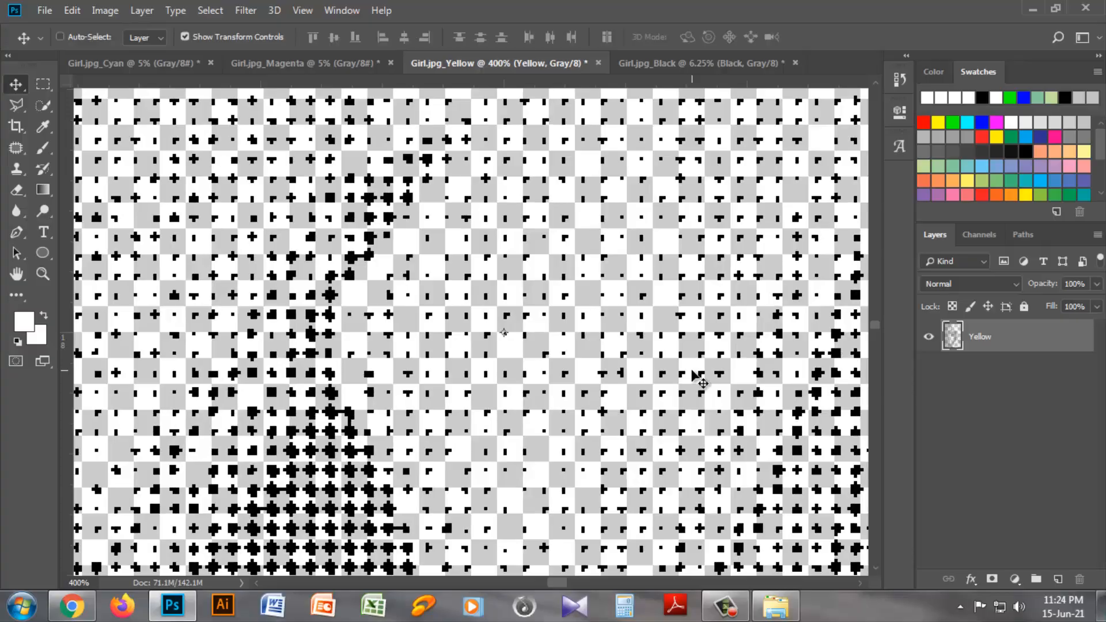
Examine the Yellow layer's halftone dots on transparency across the whole image at 5%.
{"action": "key", "text": "ctrl+minus"}
{"action": "key", "text": "ctrl+minus"}
{"action": "key", "text": "ctrl+minus"}
{"action": "key", "text": "ctrl+minus"}
{"action": "key", "text": "ctrl+minus"}
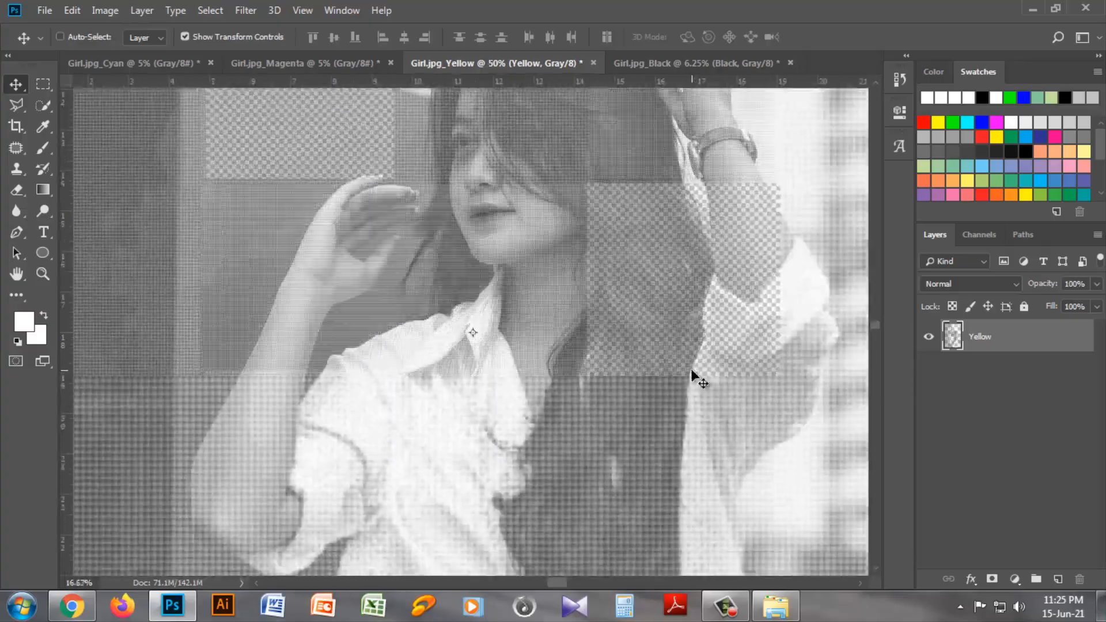
{"action": "key", "text": "ctrl+minus"}
{"action": "key", "text": "ctrl+minus"}
{"action": "key", "text": "ctrl+minus"}
{"action": "key", "text": "ctrl+minus"}
{"action": "key", "text": "ctrl+minus"}
{"action": "key", "text": "ctrl+minus"}
{"action": "key", "text": "ctrl+minus"}
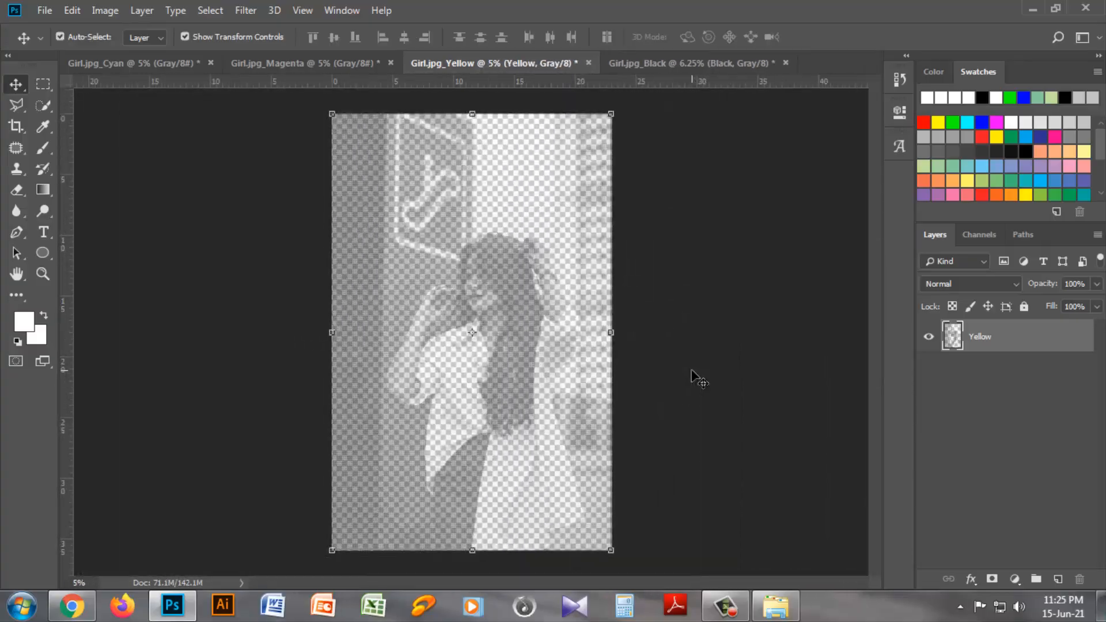
Convert the Magenta document to a 300 pixels/inch Bitmap using a round halftone screen at 53 lines/inch.
{"action": "left_click", "coordinate": [296, 62]}
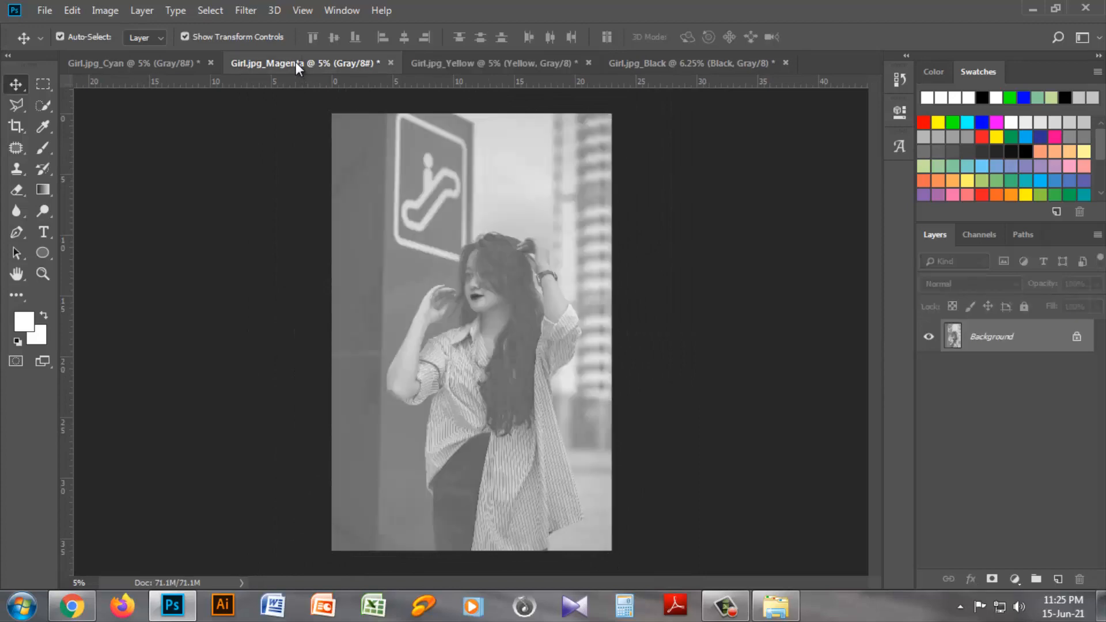
{"action": "left_click", "coordinate": [111, 13]}
{"action": "mouse_move", "coordinate": [242, 36]}
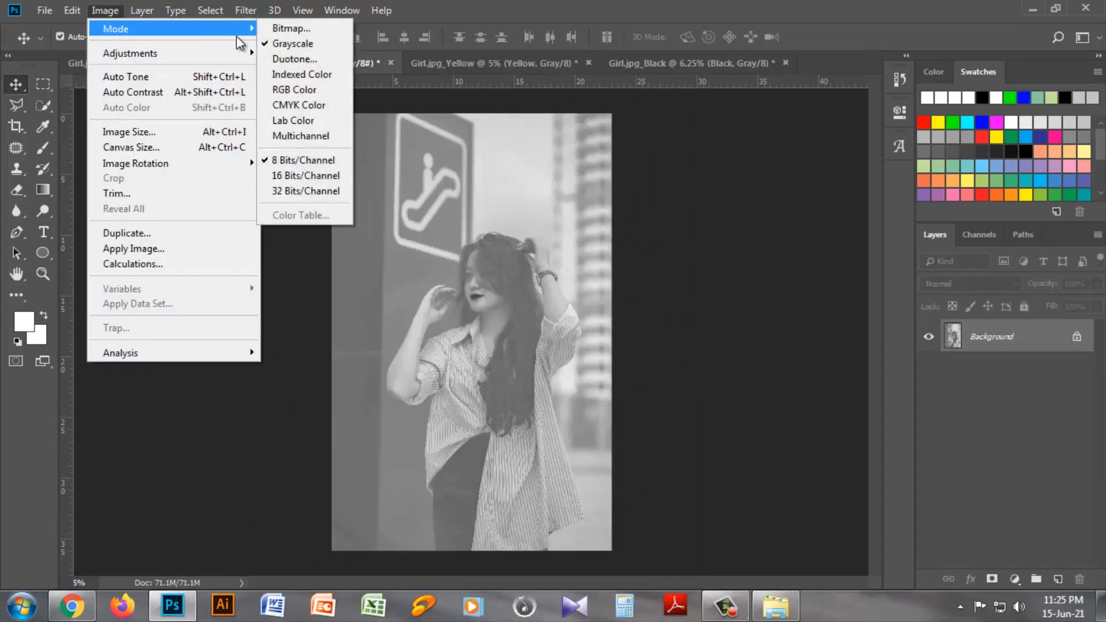
{"action": "left_click", "coordinate": [309, 29]}
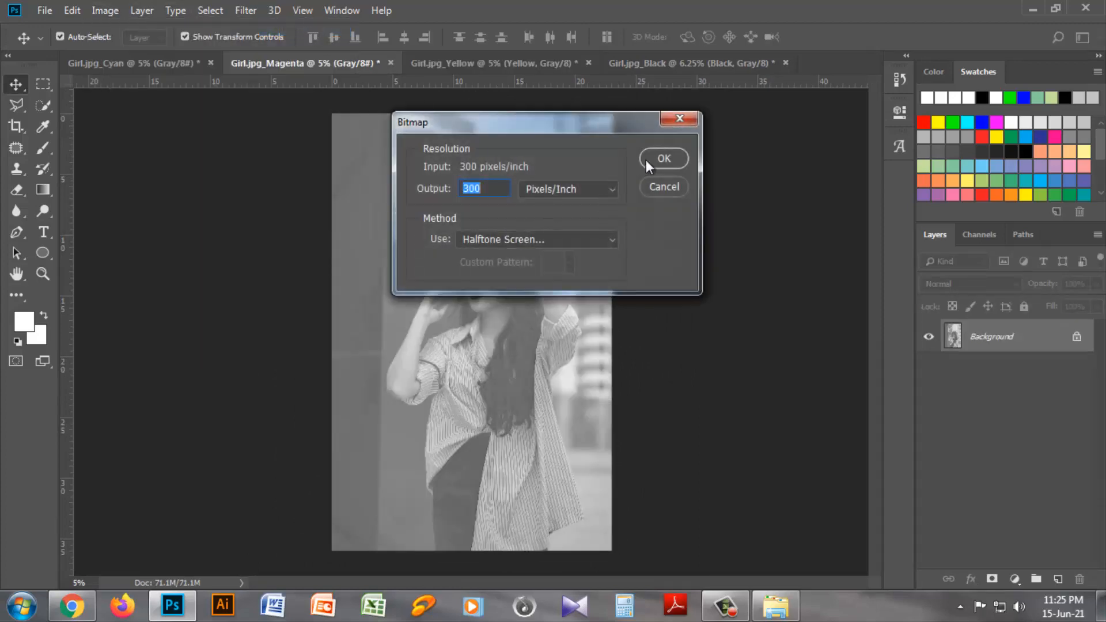
{"action": "left_click", "coordinate": [678, 160]}
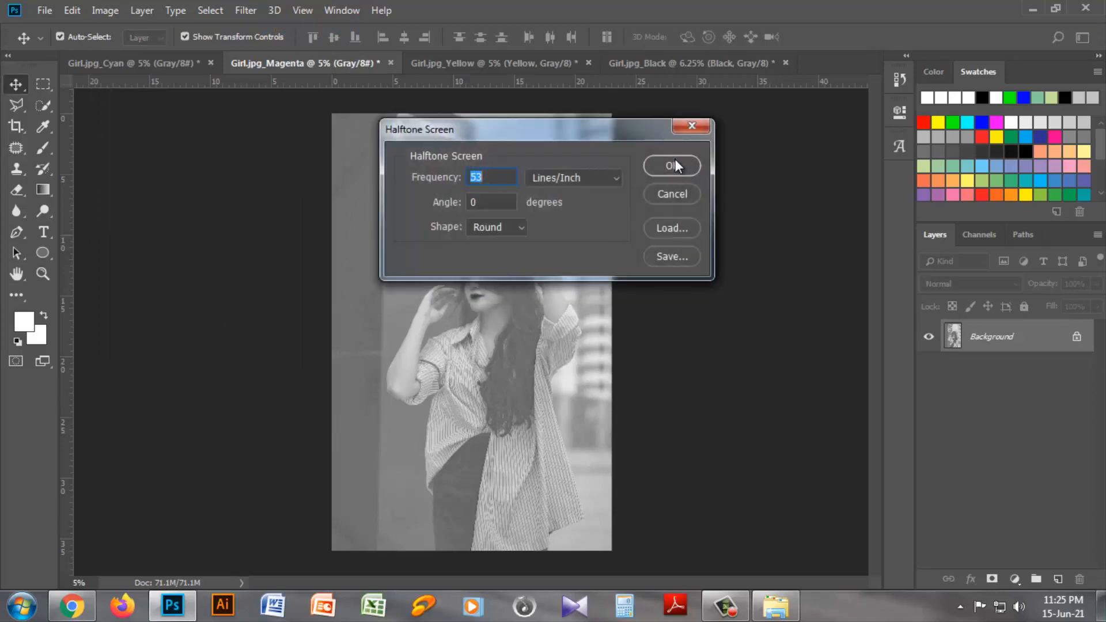
{"action": "left_click", "coordinate": [468, 201]}
{"action": "left_click", "coordinate": [665, 165]}
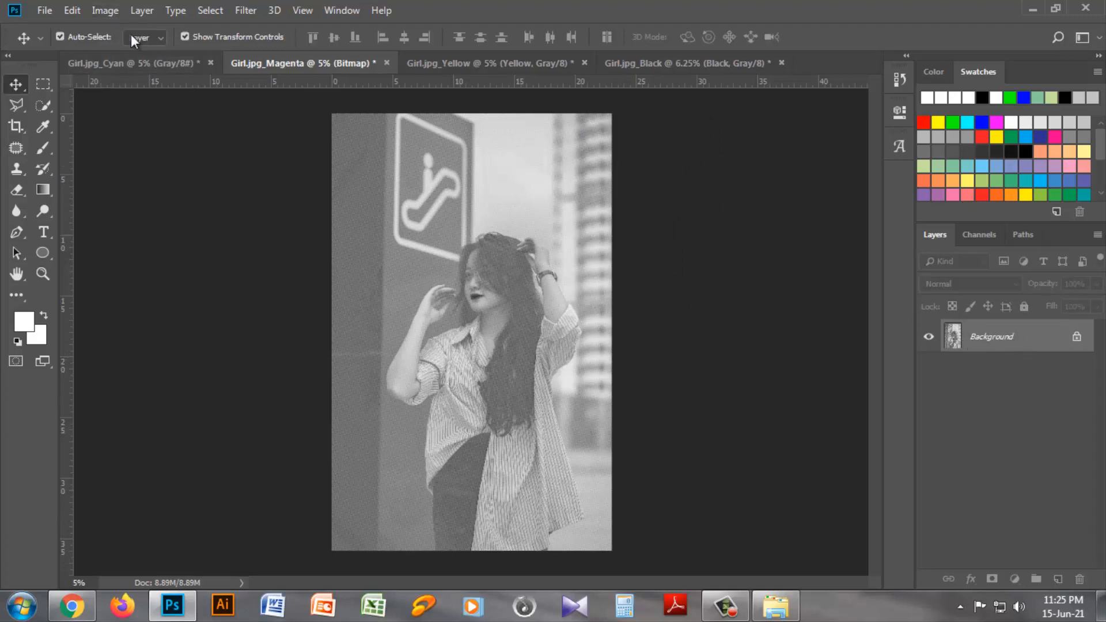
Convert the Magenta bitmap back to Grayscale.
{"action": "left_click", "coordinate": [97, 10]}
{"action": "mouse_move", "coordinate": [114, 29]}
{"action": "left_click", "coordinate": [271, 42]}
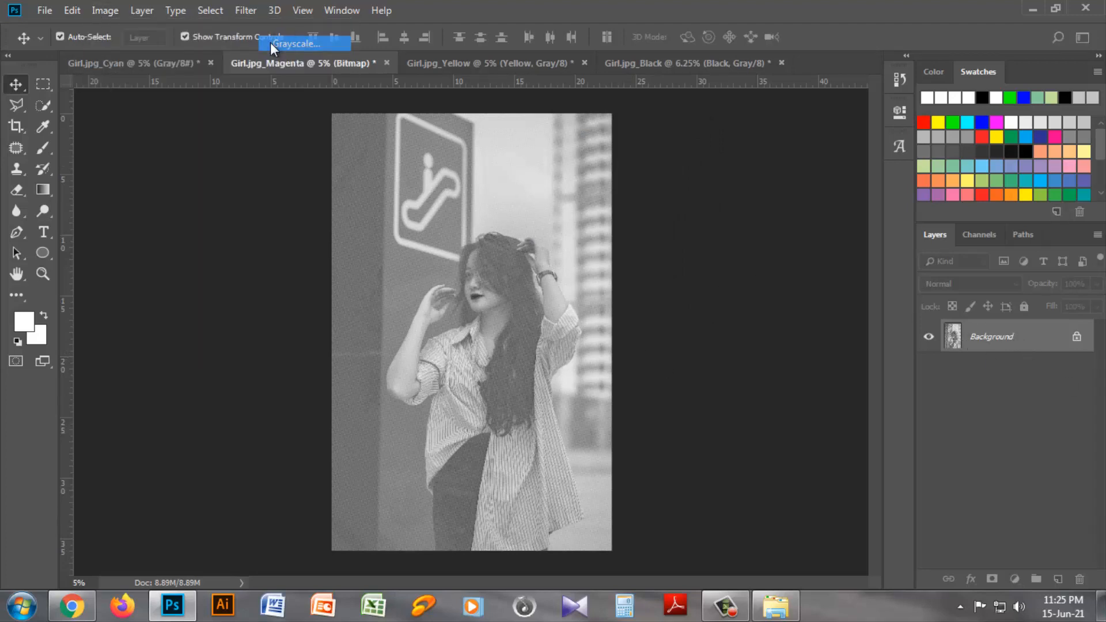
{"action": "left_click", "coordinate": [602, 184]}
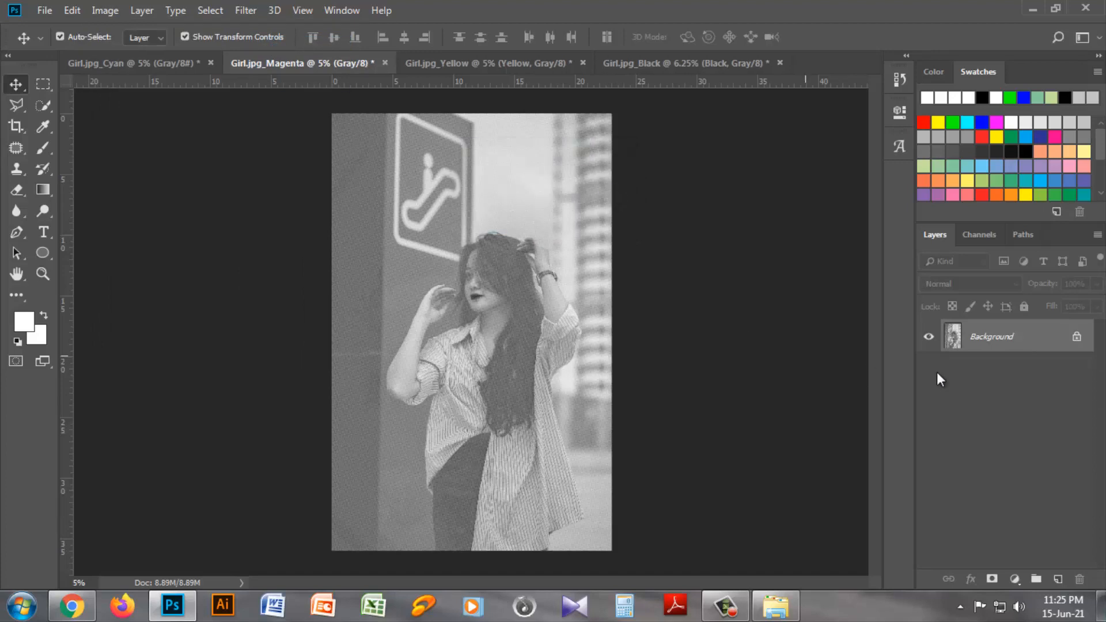
Turn the Magenta document's Background into a regular layer named Magenta.
{"action": "double_click", "coordinate": [989, 339]}
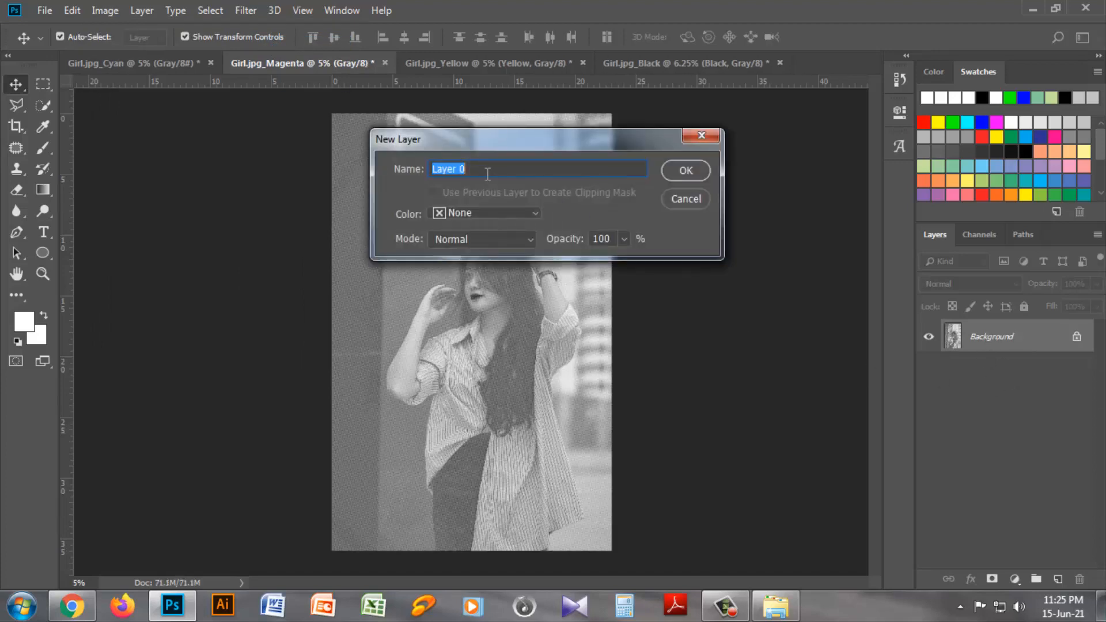
{"action": "type", "text": "Magenta"}
{"action": "left_click", "coordinate": [686, 171]}
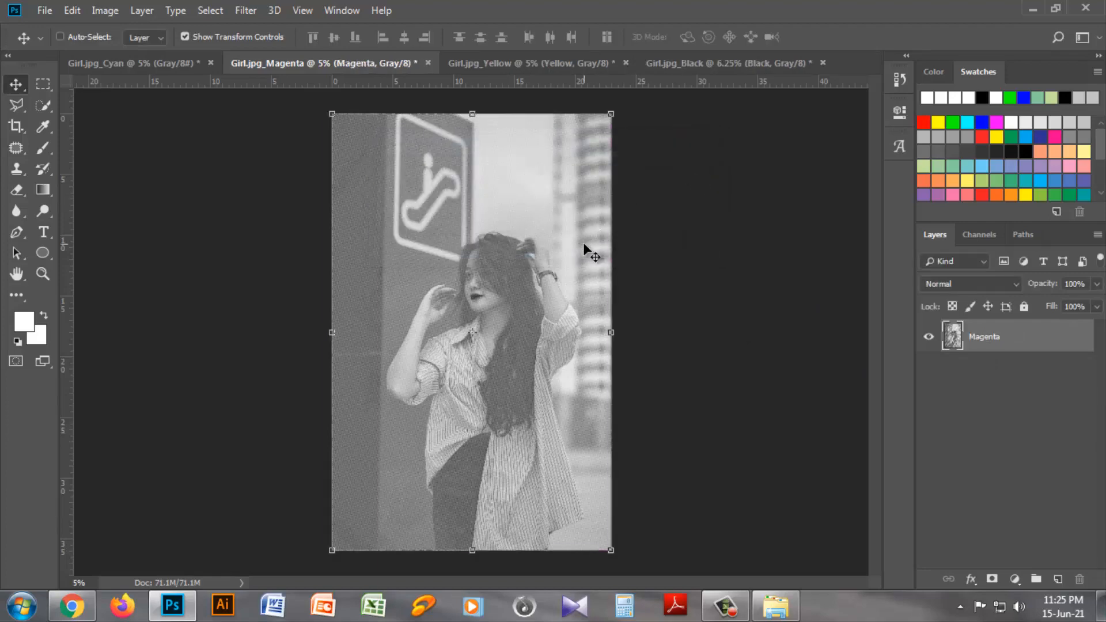
Select the white areas around the Magenta halftone dots with Color Range, using sampled colors at fuzziness 200, then delete them and deselect.
{"action": "key", "text": "ctrl+plus"}
{"action": "key", "text": "ctrl+plus"}
{"action": "key", "text": "ctrl+plus"}
{"action": "key", "text": "ctrl+plus"}
{"action": "key", "text": "ctrl+plus"}
{"action": "key", "text": "ctrl+plus"}
{"action": "key", "text": "ctrl+plus"}
{"action": "key", "text": "ctrl+plus"}
{"action": "key", "text": "ctrl+plus"}
{"action": "key", "text": "ctrl+plus"}
{"action": "key", "text": "ctrl+plus"}
{"action": "key", "text": "ctrl+plus"}
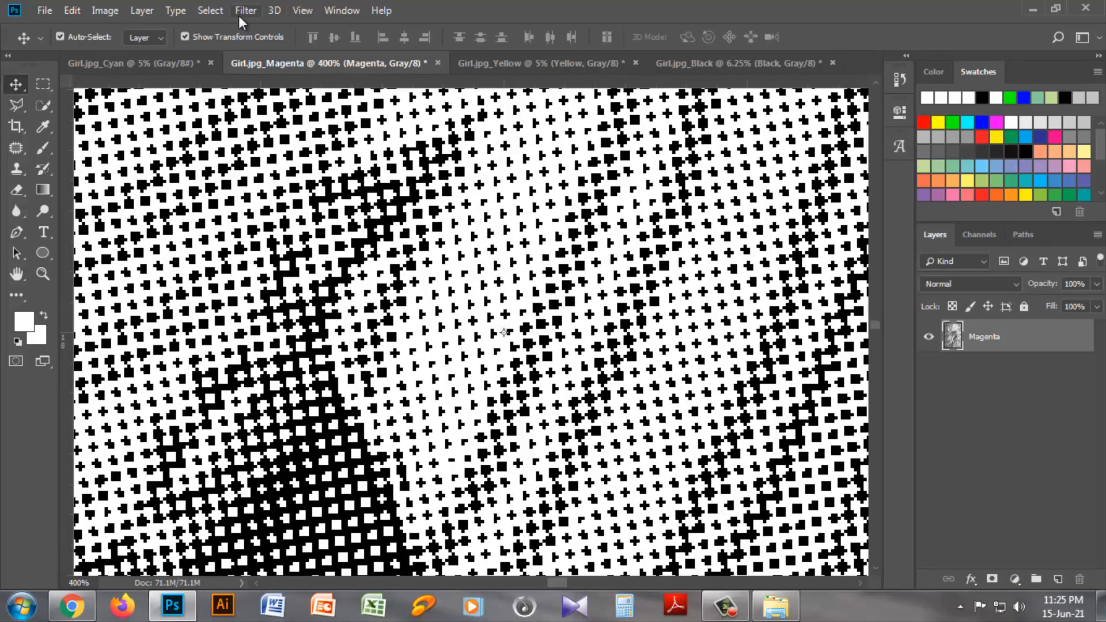
{"action": "left_click", "coordinate": [211, 12]}
{"action": "left_click", "coordinate": [255, 167]}
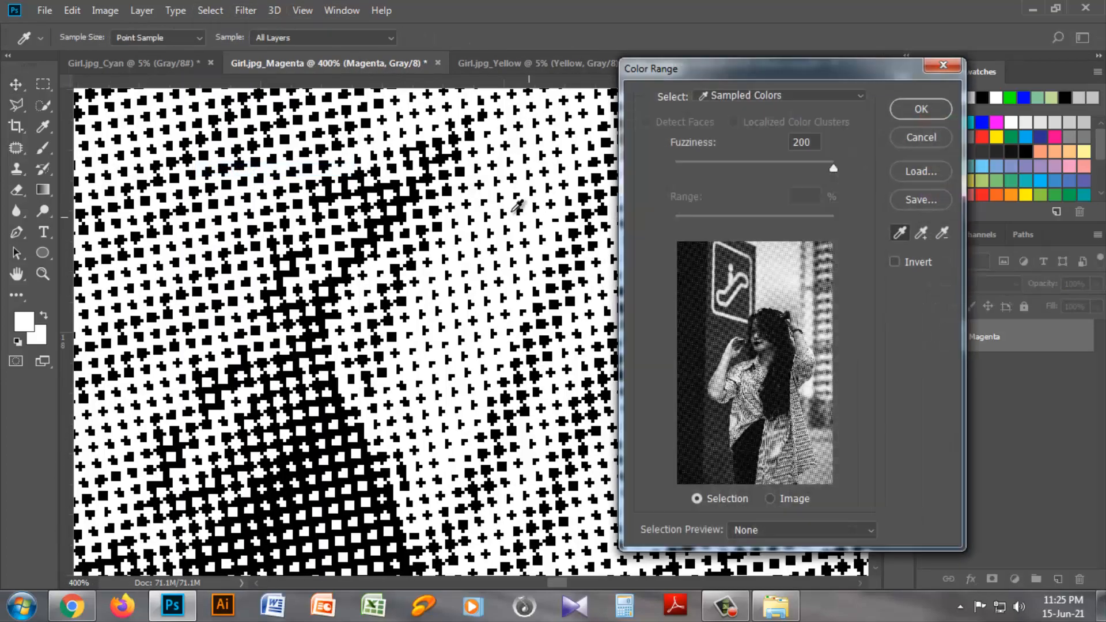
{"action": "left_click", "coordinate": [904, 106]}
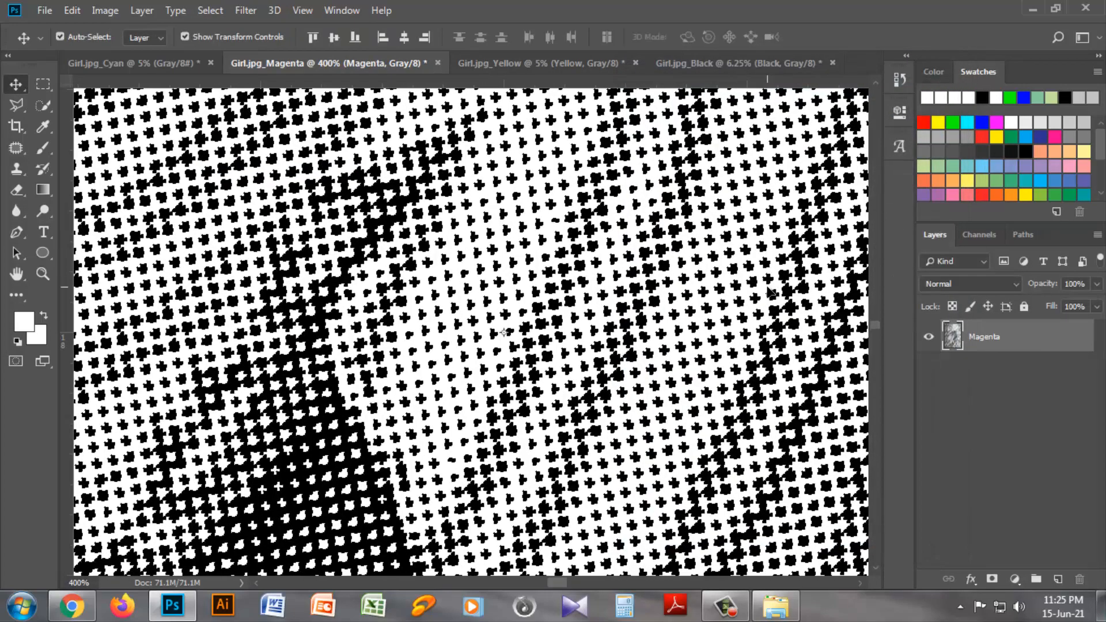
{"action": "key", "text": "Delete"}
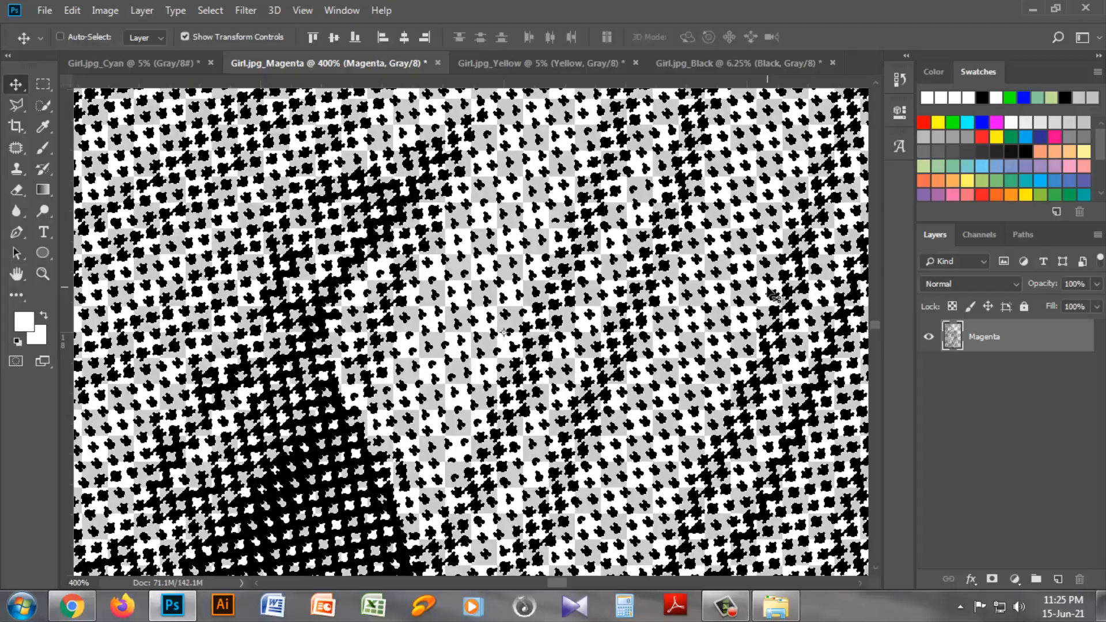
Examine the Magenta layer's halftone dots on transparency across the whole image at 5%.
{"action": "key", "text": "ctrl+minus"}
{"action": "key", "text": "ctrl+minus"}
{"action": "key", "text": "ctrl+minus"}
{"action": "key", "text": "ctrl+minus"}
{"action": "key", "text": "ctrl+minus"}
{"action": "key", "text": "ctrl+minus"}
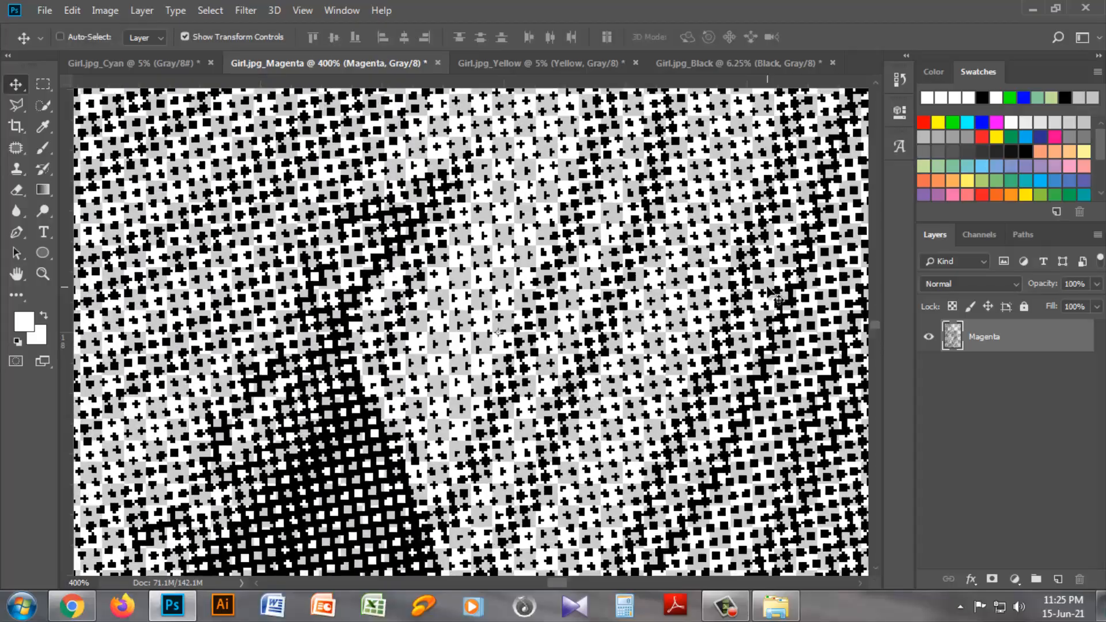
{"action": "key", "text": "ctrl+minus"}
{"action": "key", "text": "ctrl+minus"}
{"action": "key", "text": "ctrl+minus"}
{"action": "key", "text": "ctrl+minus"}
{"action": "key", "text": "ctrl+minus"}
{"action": "key", "text": "ctrl+minus"}
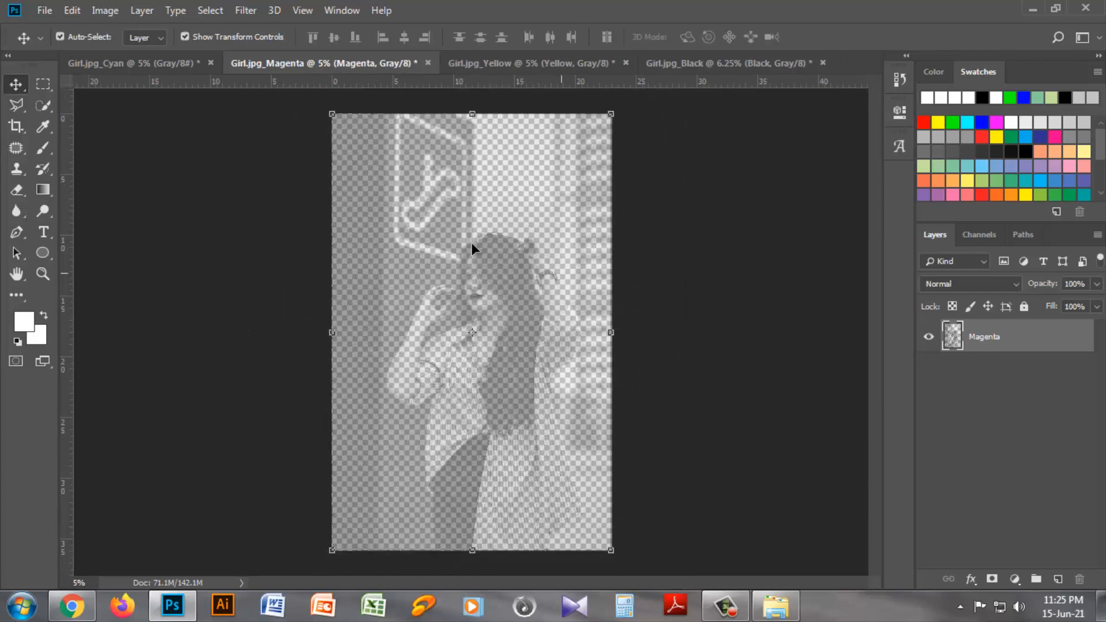
Convert the Cyan document to a 300 pixels/inch Bitmap using a round halftone screen at 53 lines/inch and a 15-degree angle.
{"action": "left_click", "coordinate": [141, 65]}
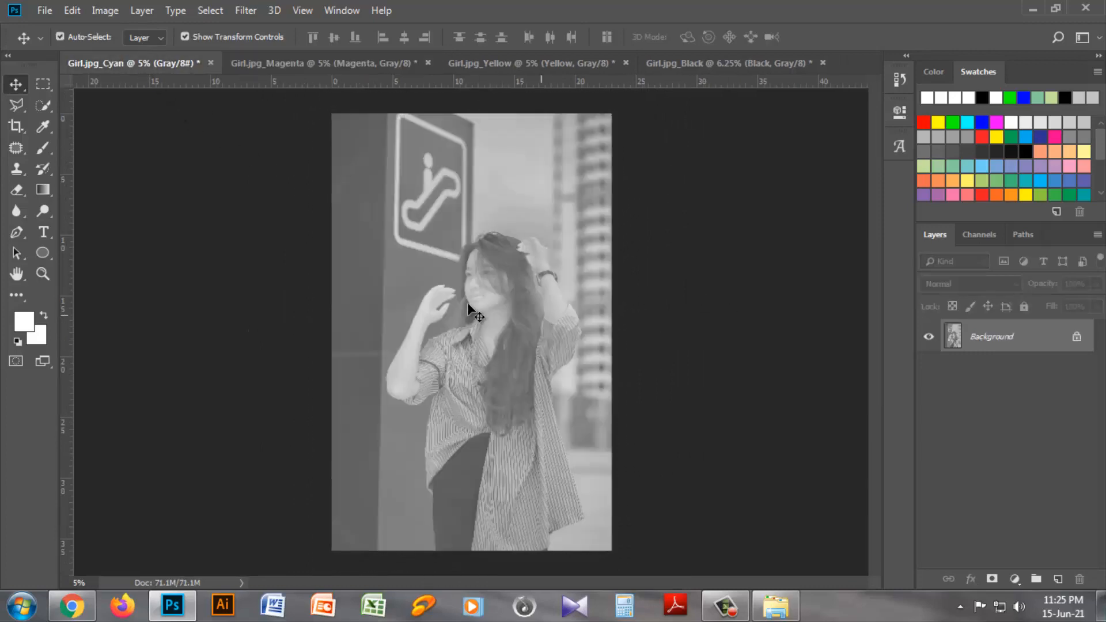
{"action": "left_click", "coordinate": [118, 14]}
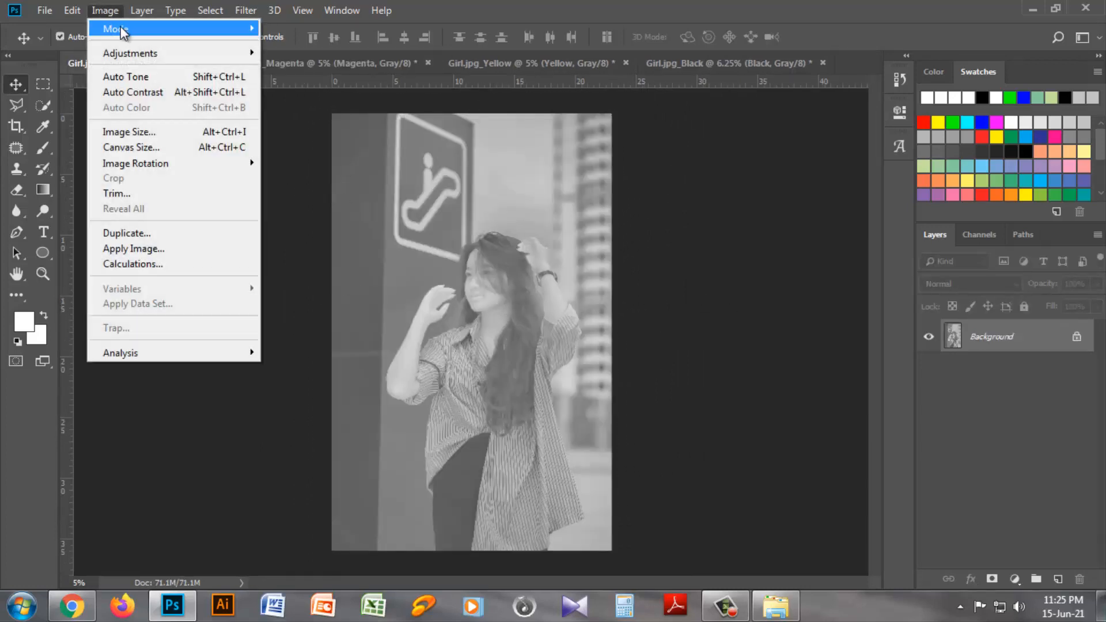
{"action": "mouse_move", "coordinate": [126, 30]}
{"action": "left_click", "coordinate": [287, 30]}
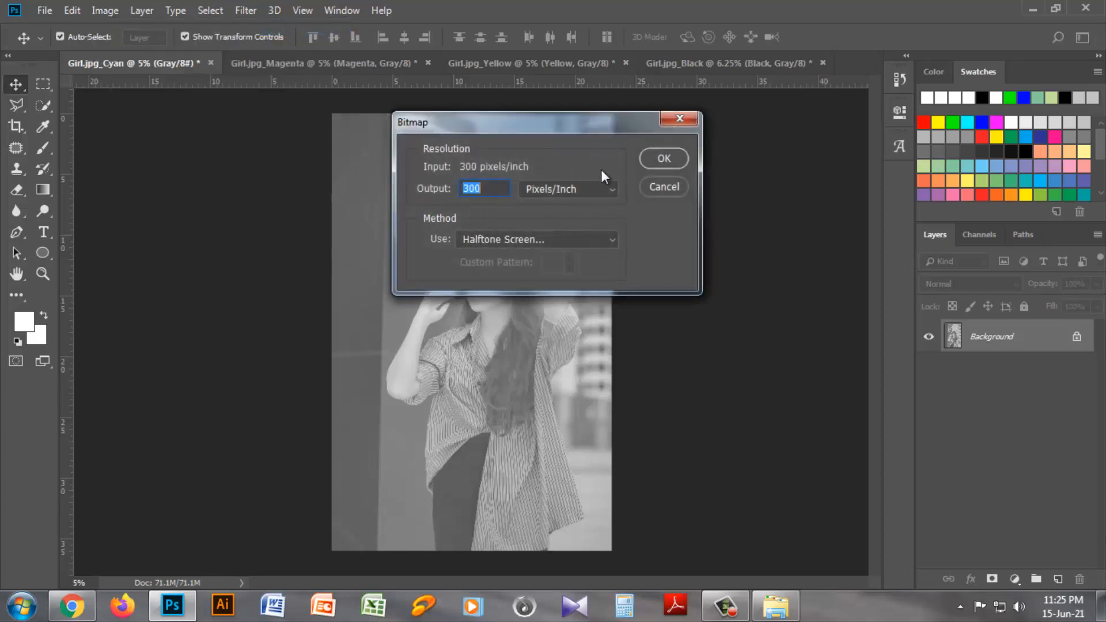
{"action": "left_click", "coordinate": [659, 158]}
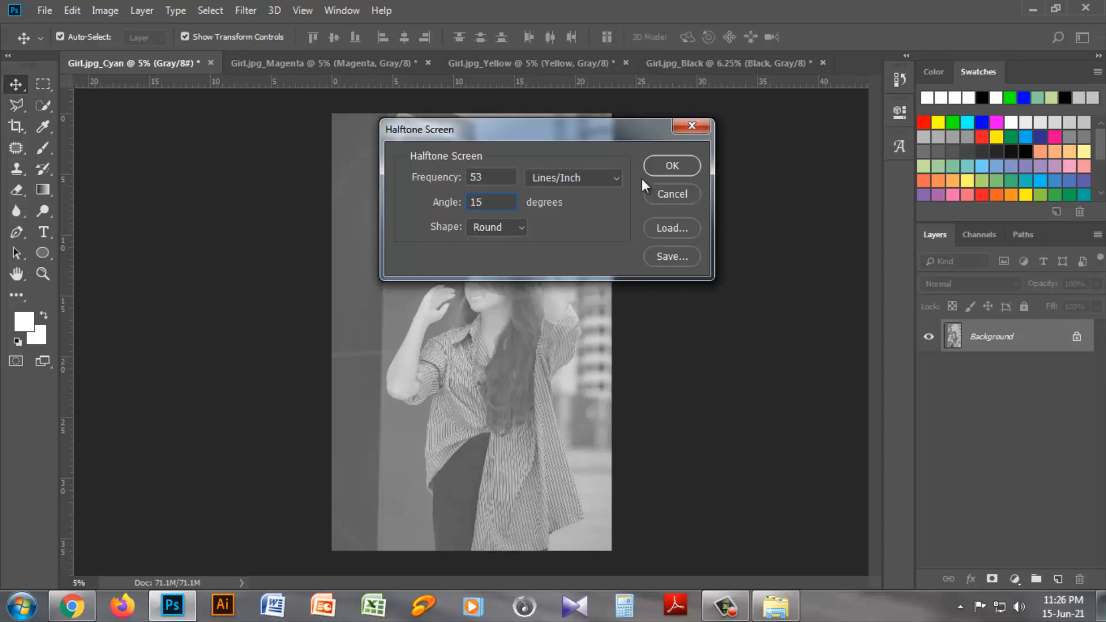
{"action": "left_click", "coordinate": [665, 167]}
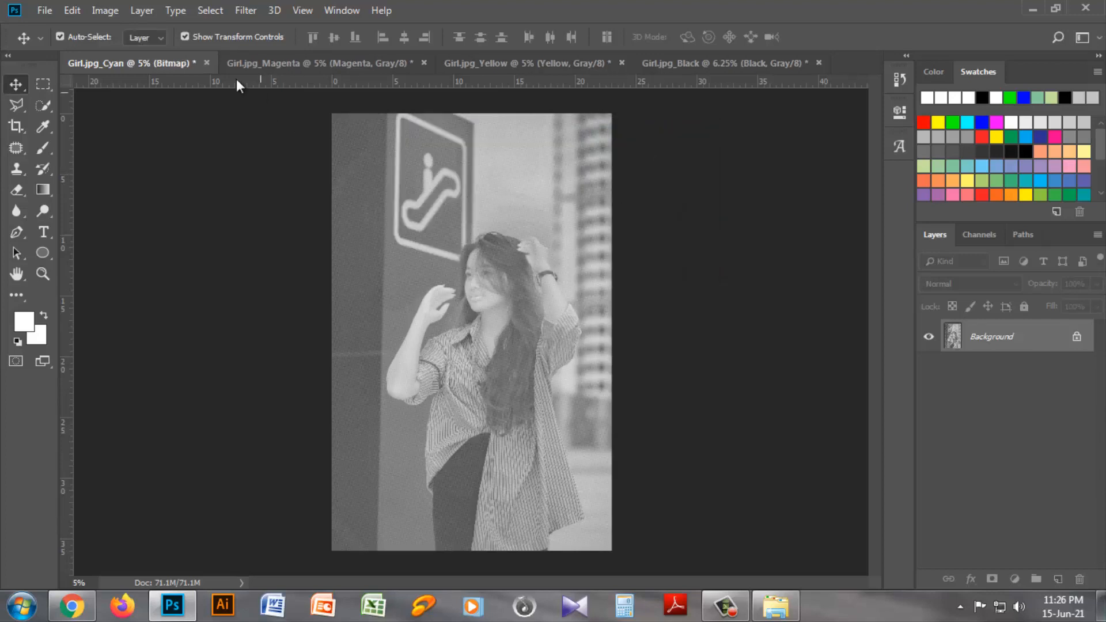
Convert the Cyan bitmap back to Grayscale.
{"action": "left_click", "coordinate": [105, 10]}
{"action": "mouse_move", "coordinate": [126, 26]}
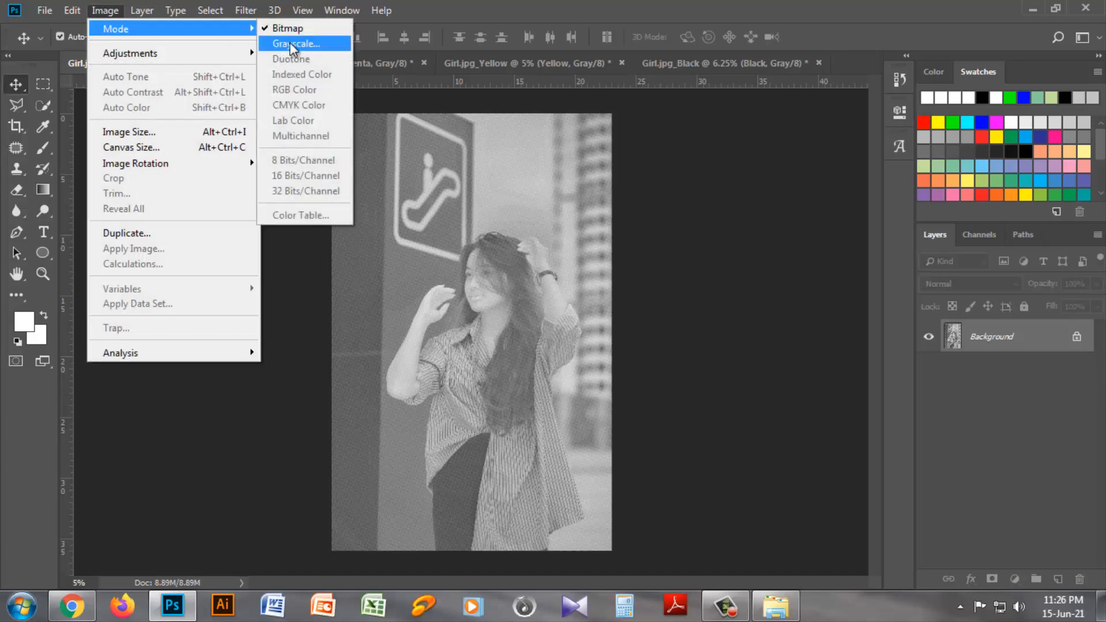
{"action": "left_click", "coordinate": [291, 43]}
{"action": "left_click", "coordinate": [597, 182]}
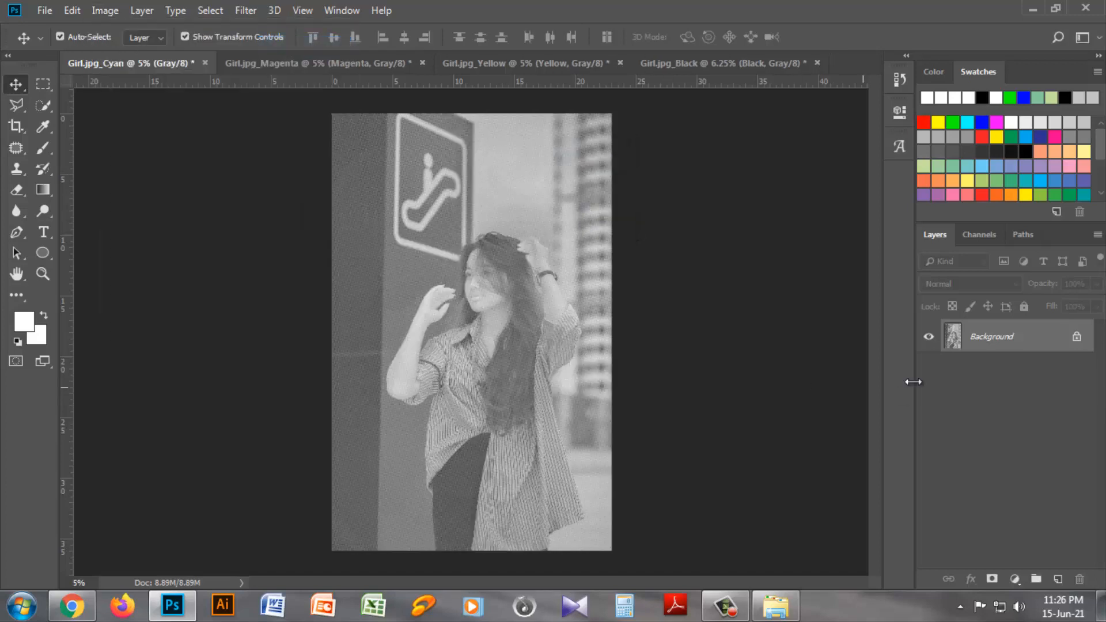
Turn the Cyan document's Background into a regular layer named Cyan.
{"action": "double_click", "coordinate": [993, 340]}
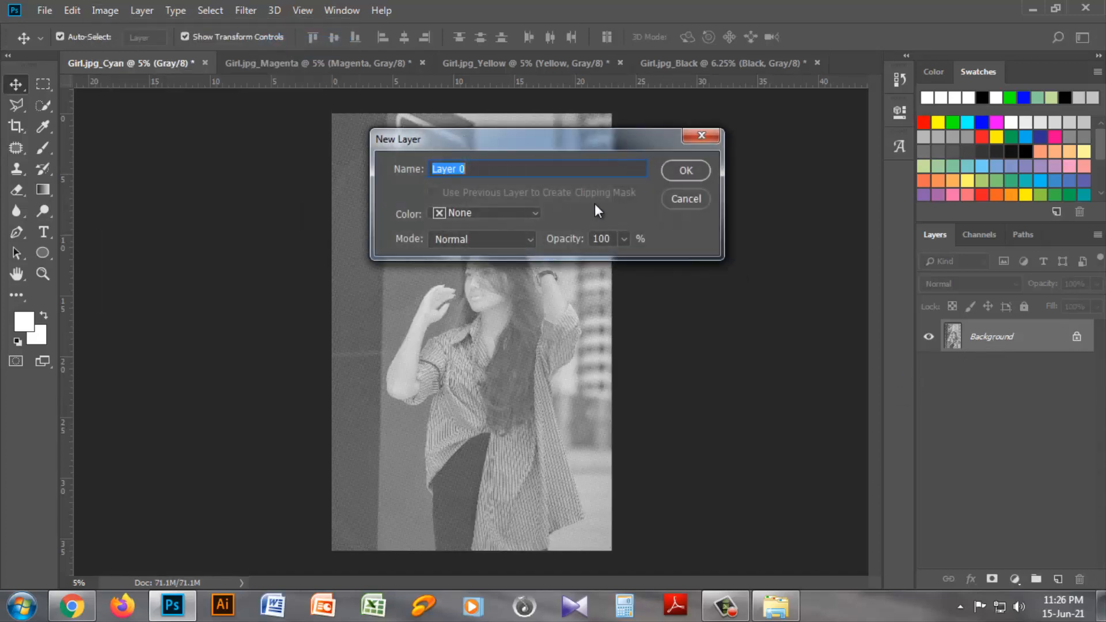
{"action": "type", "text": "Cyan"}
{"action": "key", "text": "Return"}
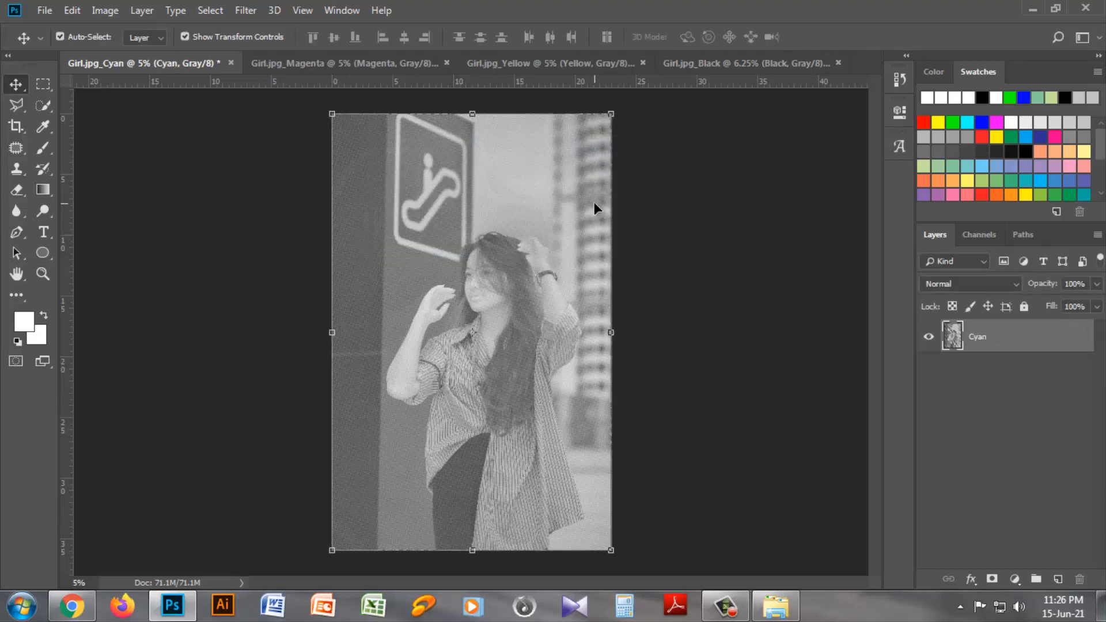
Select the white areas around the Cyan layer's halftone dots with Color Range using sampled colors, delete them and deselect.
{"action": "scroll", "coordinate": [619, 188], "scroll_direction": "up", "scroll_amount": 6}
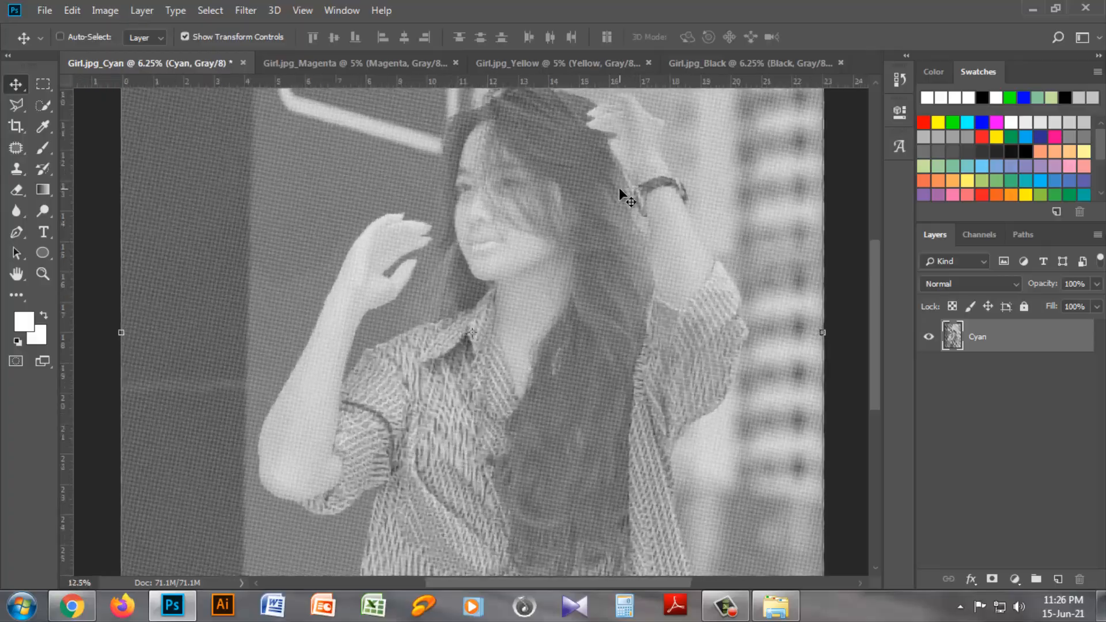
{"action": "scroll", "coordinate": [648, 340], "scroll_direction": "up", "scroll_amount": 5}
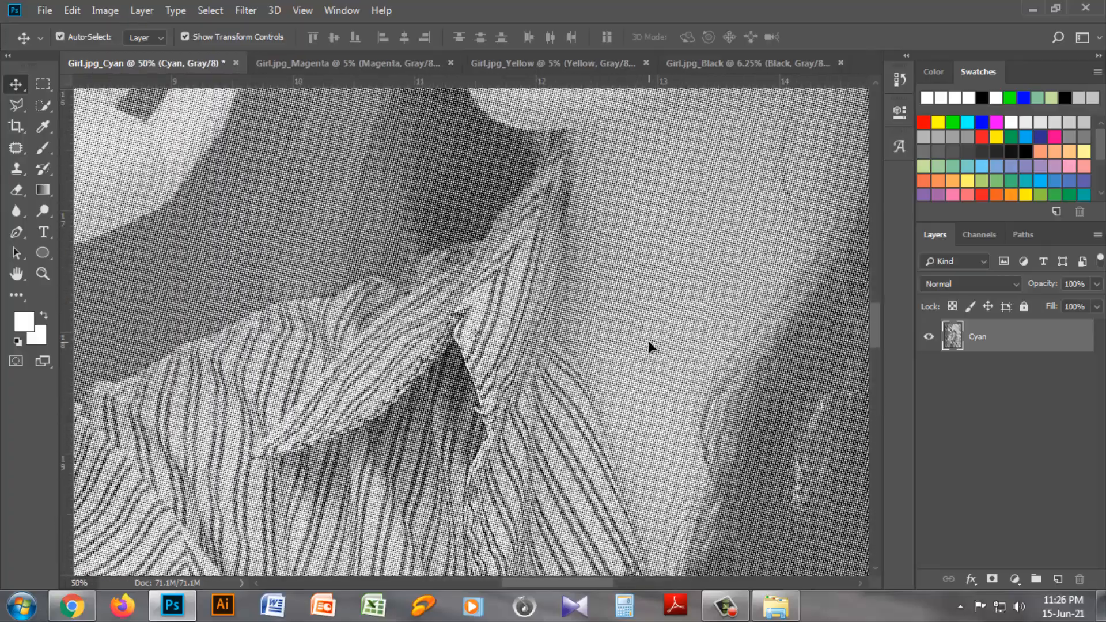
{"action": "scroll", "coordinate": [652, 345], "scroll_direction": "up", "scroll_amount": 1}
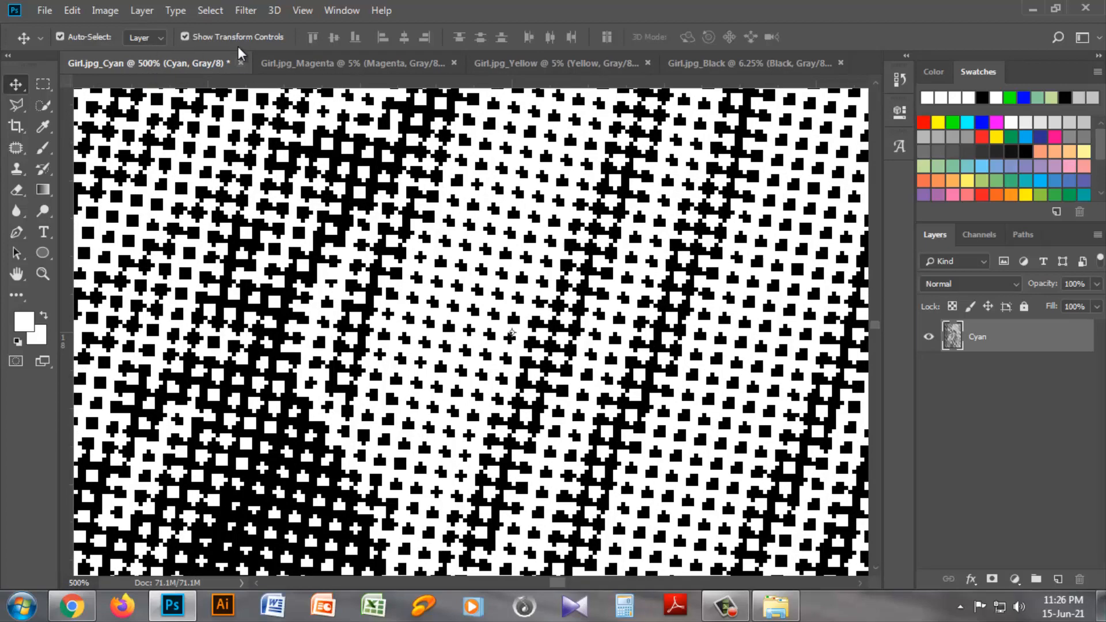
{"action": "left_click", "coordinate": [218, 10]}
{"action": "left_click", "coordinate": [242, 170]}
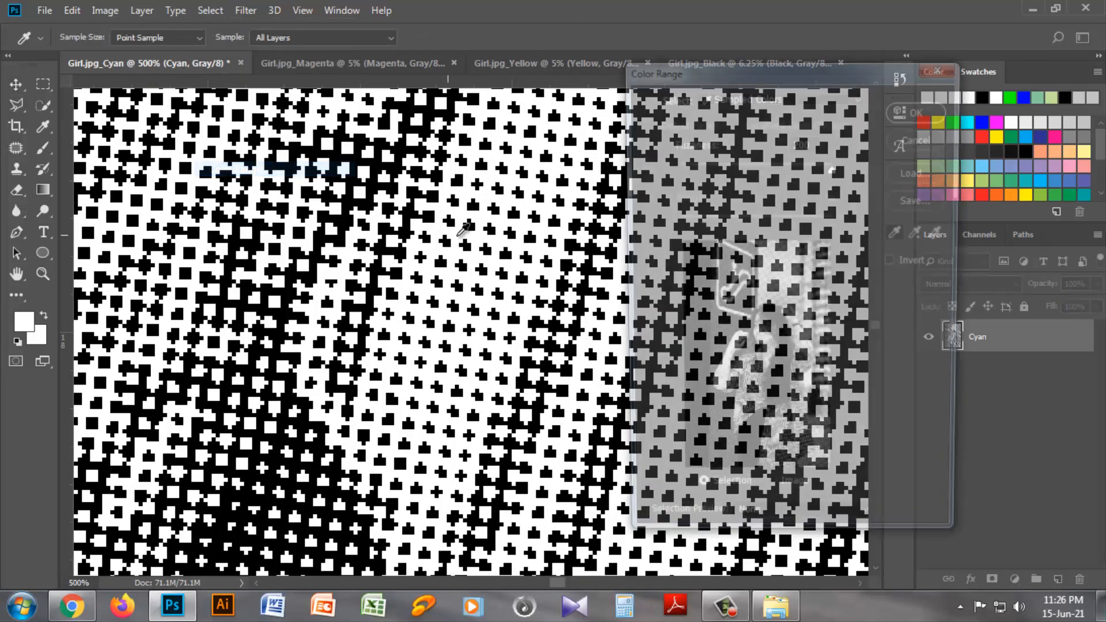
{"action": "left_click", "coordinate": [913, 111]}
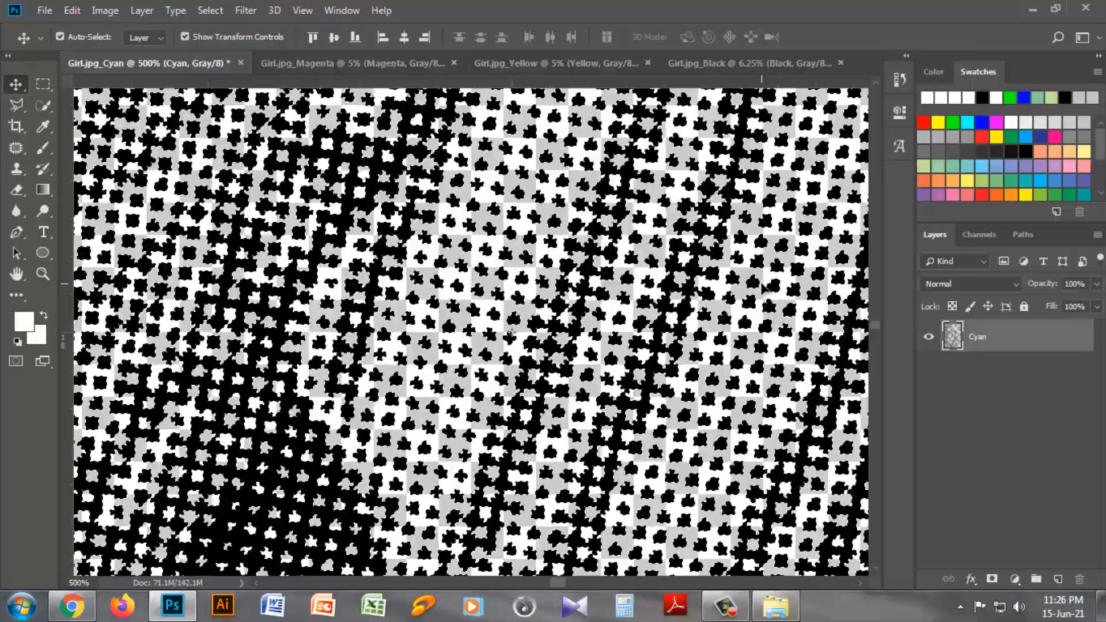
{"action": "scroll", "coordinate": [764, 288], "scroll_direction": "down", "scroll_amount": 8}
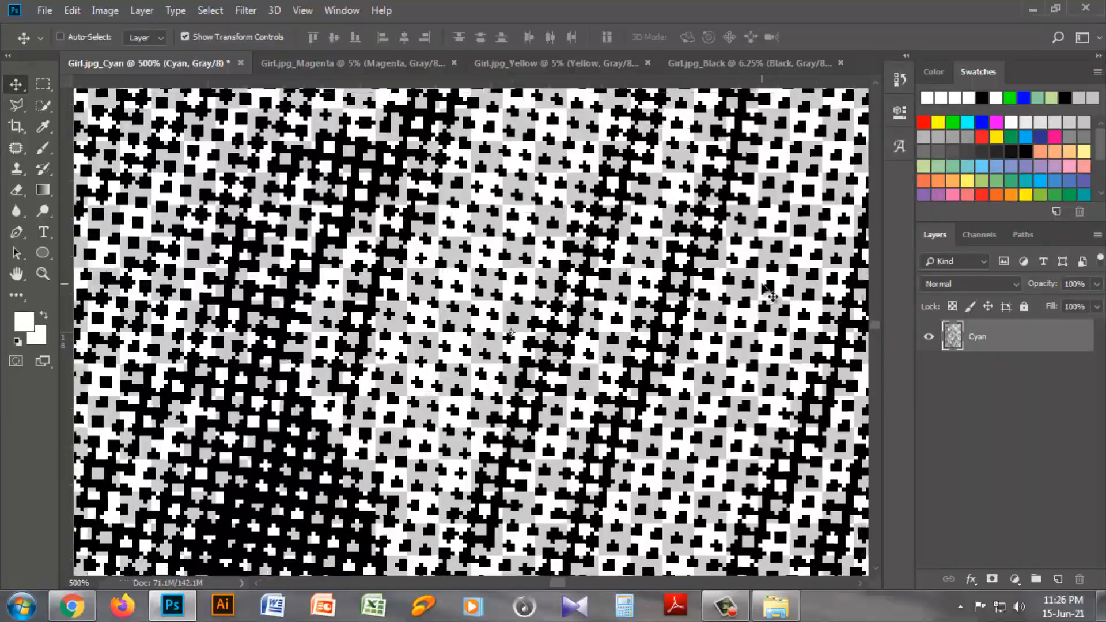
{"action": "scroll", "coordinate": [762, 284], "scroll_direction": "down", "scroll_amount": 7}
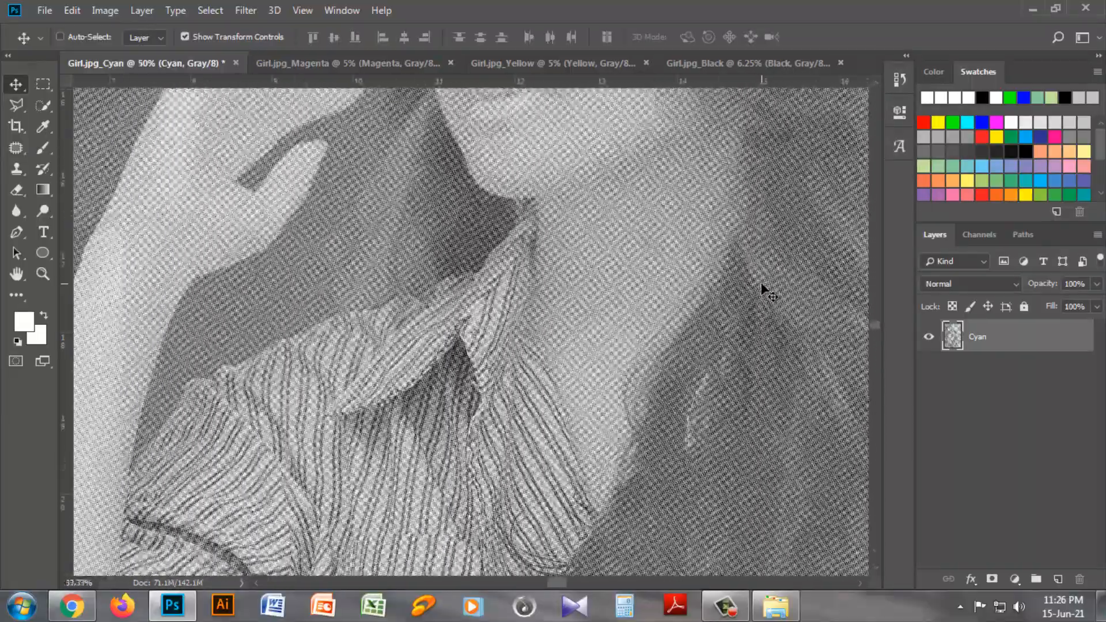
{"action": "scroll", "coordinate": [769, 292], "scroll_direction": "down", "scroll_amount": 1}
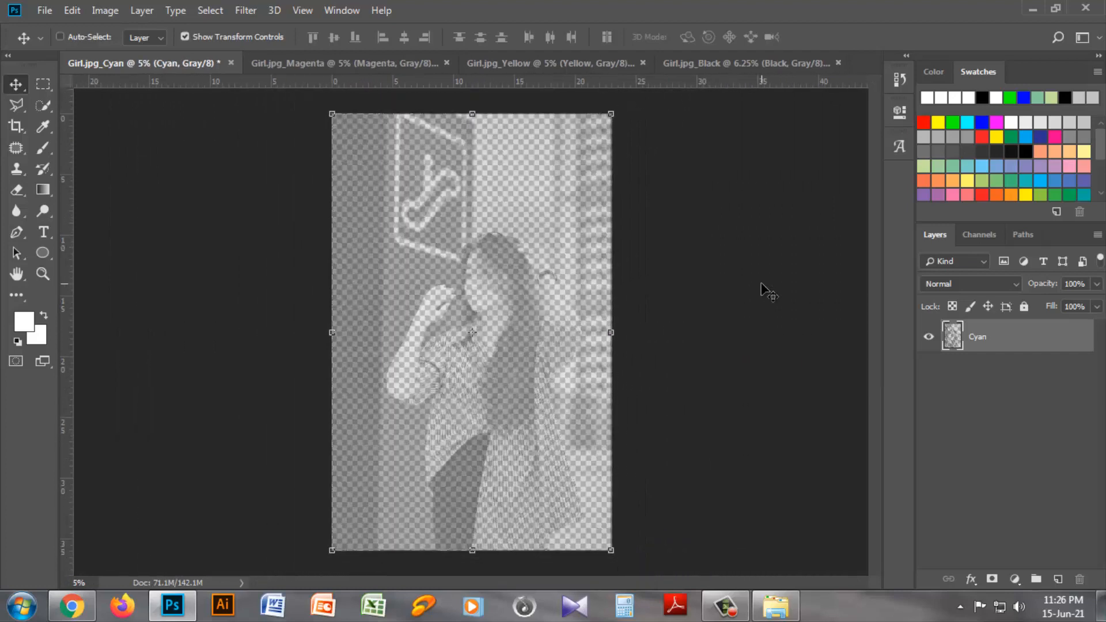
{"action": "left_click", "coordinate": [745, 295]}
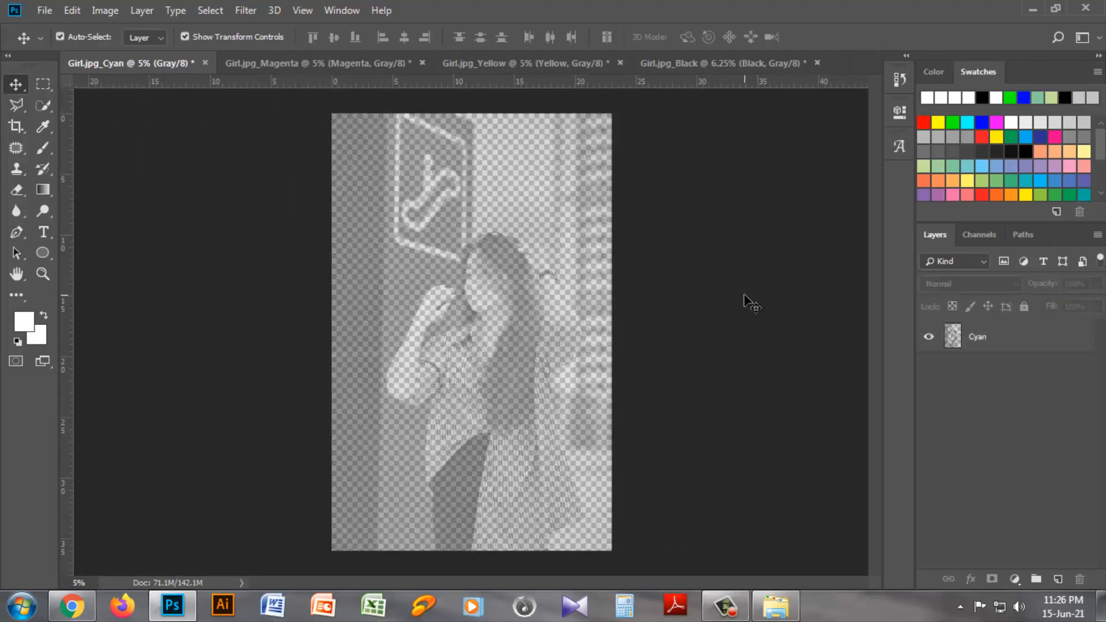
Review the halftone layers in the Black, Yellow and Magenta documents one after another.
{"action": "left_click", "coordinate": [680, 61]}
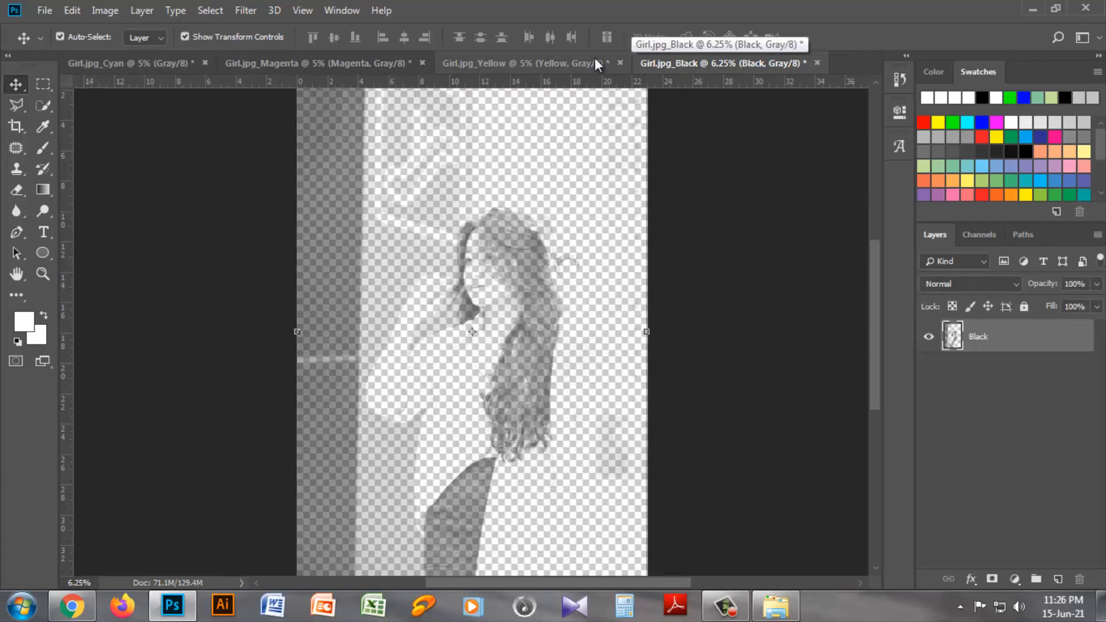
{"action": "left_click", "coordinate": [530, 56]}
{"action": "left_click", "coordinate": [320, 61]}
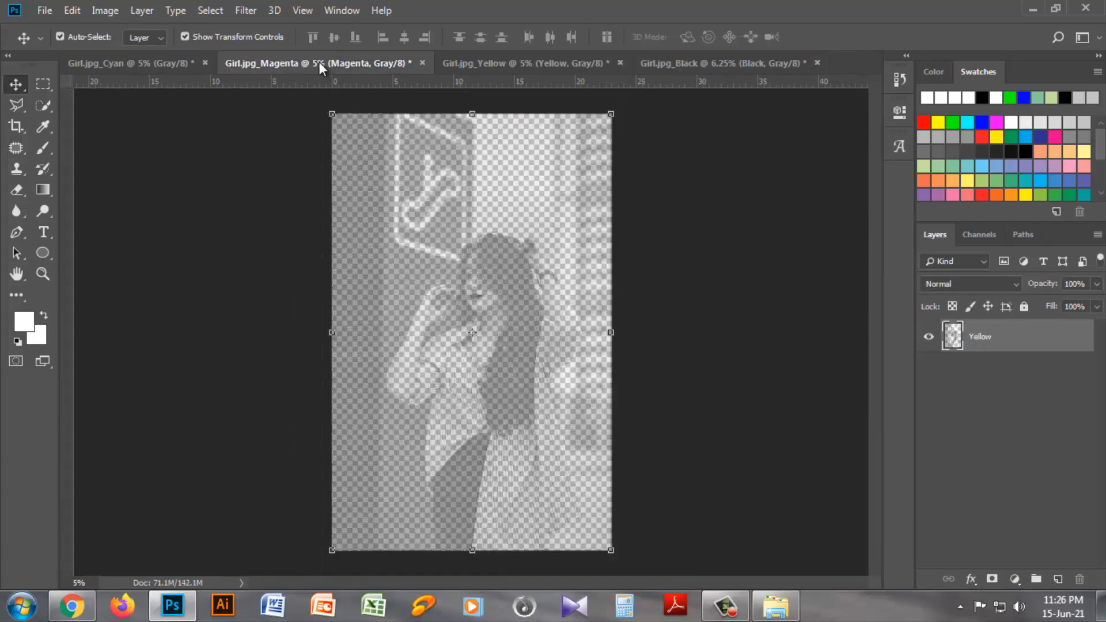
Open the print settings for the Cyan document and turn on Registration Marks under the printing marks.
{"action": "left_click", "coordinate": [133, 64]}
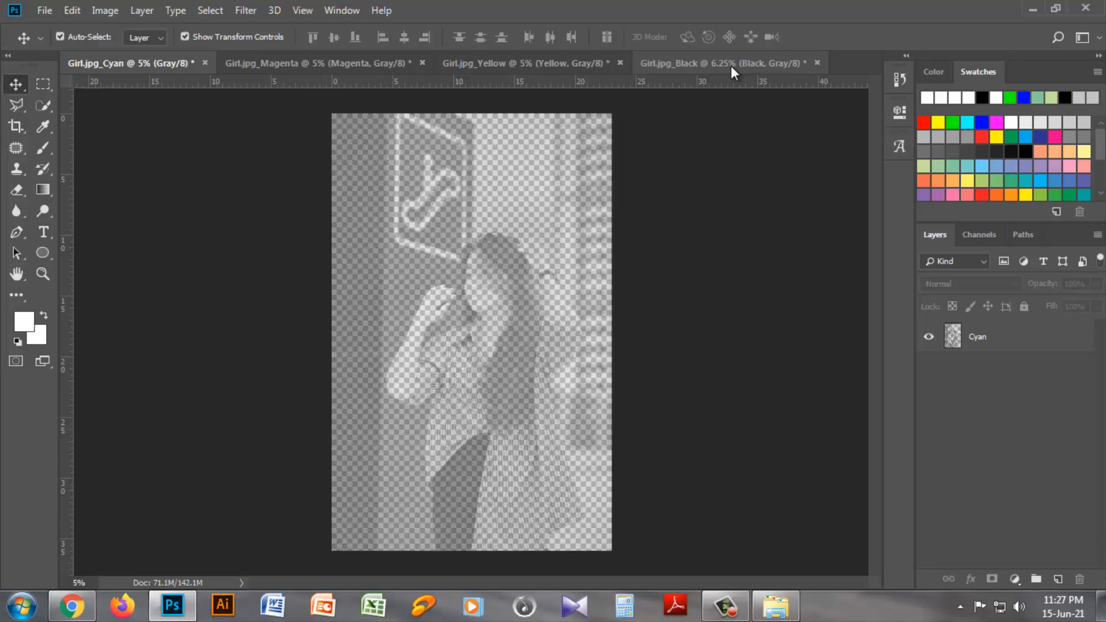
{"action": "key", "text": "ctrl+p"}
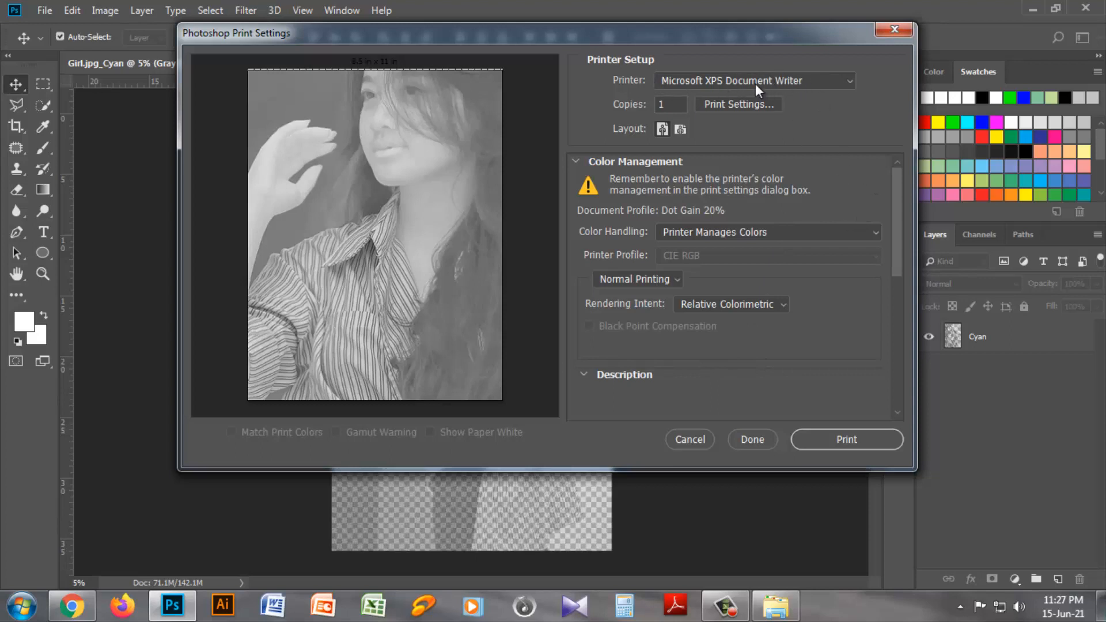
{"action": "left_click_drag", "start_coordinate": [897, 187], "coordinate": [904, 331]}
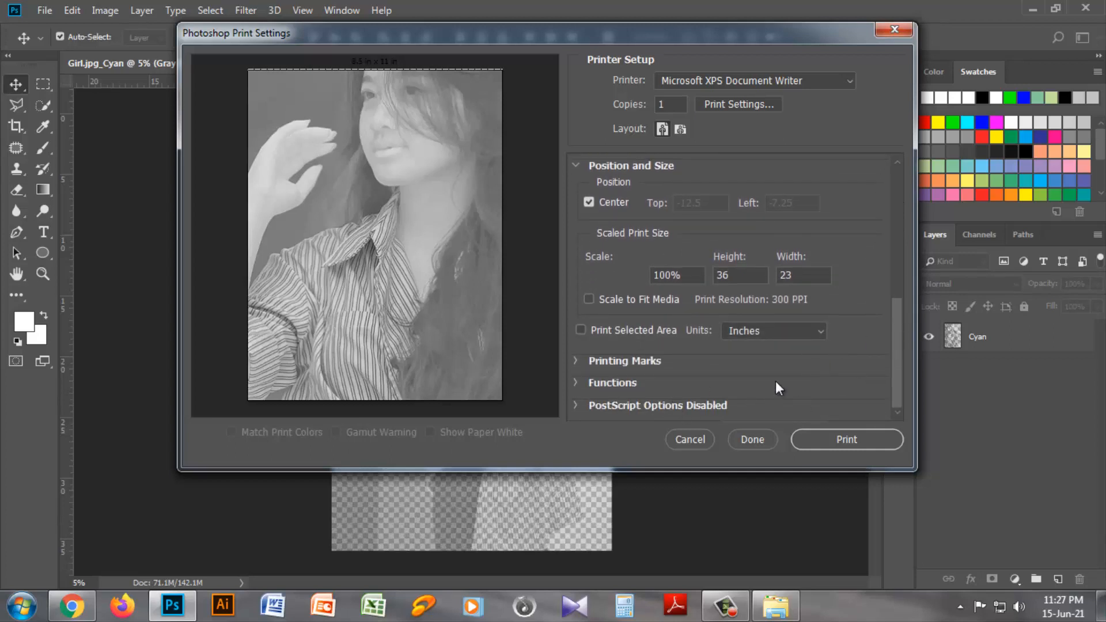
{"action": "left_click", "coordinate": [576, 361]}
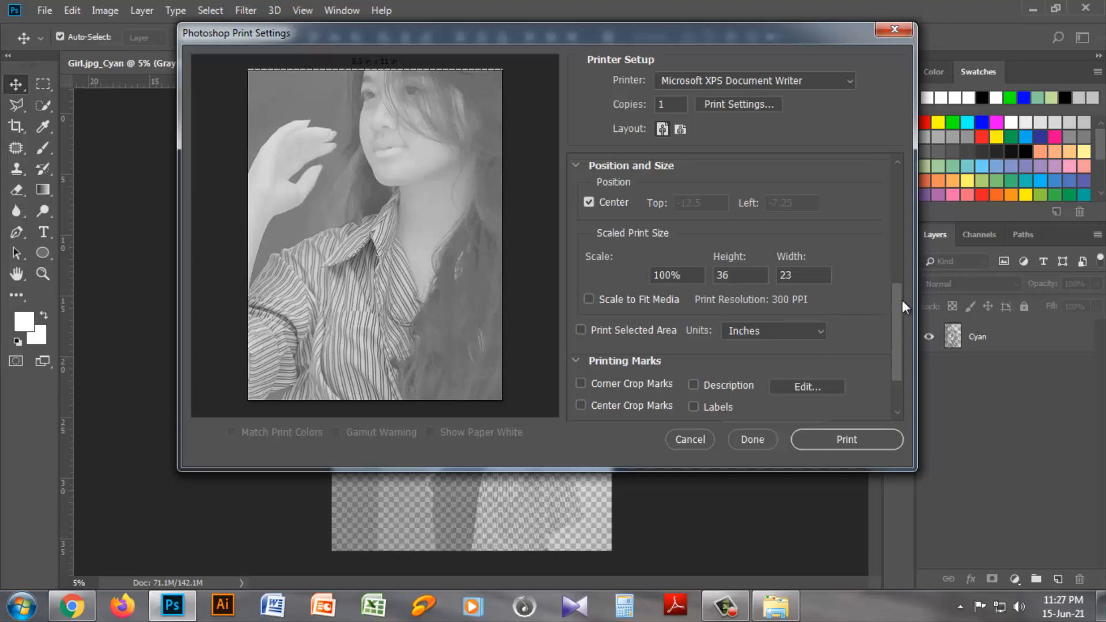
{"action": "left_click_drag", "start_coordinate": [896, 296], "coordinate": [896, 311]}
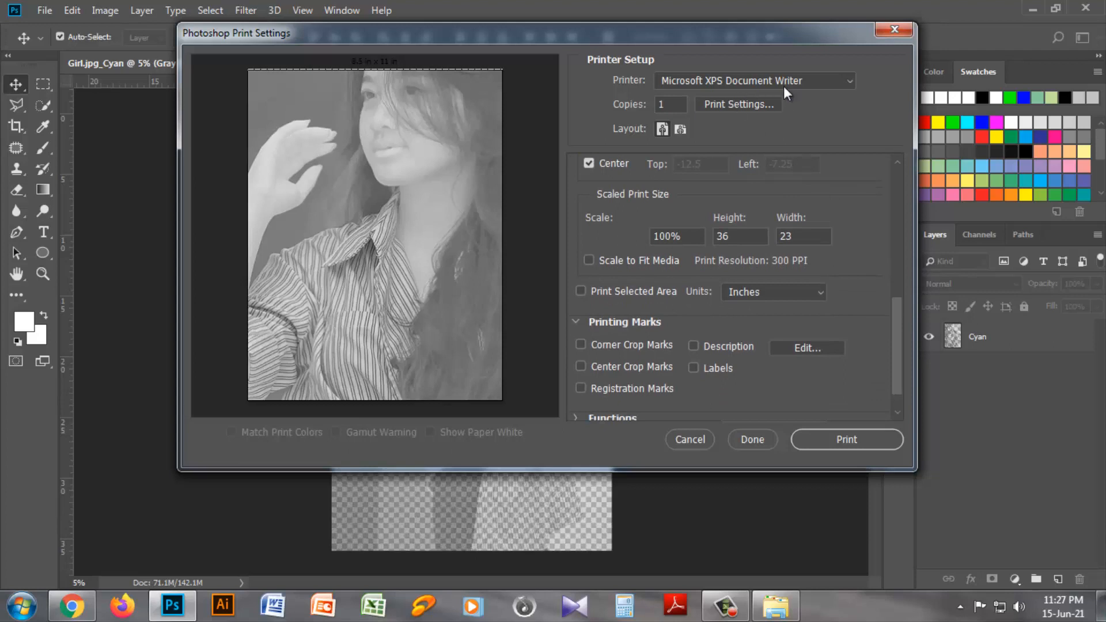
{"action": "left_click_drag", "start_coordinate": [897, 327], "coordinate": [896, 341]}
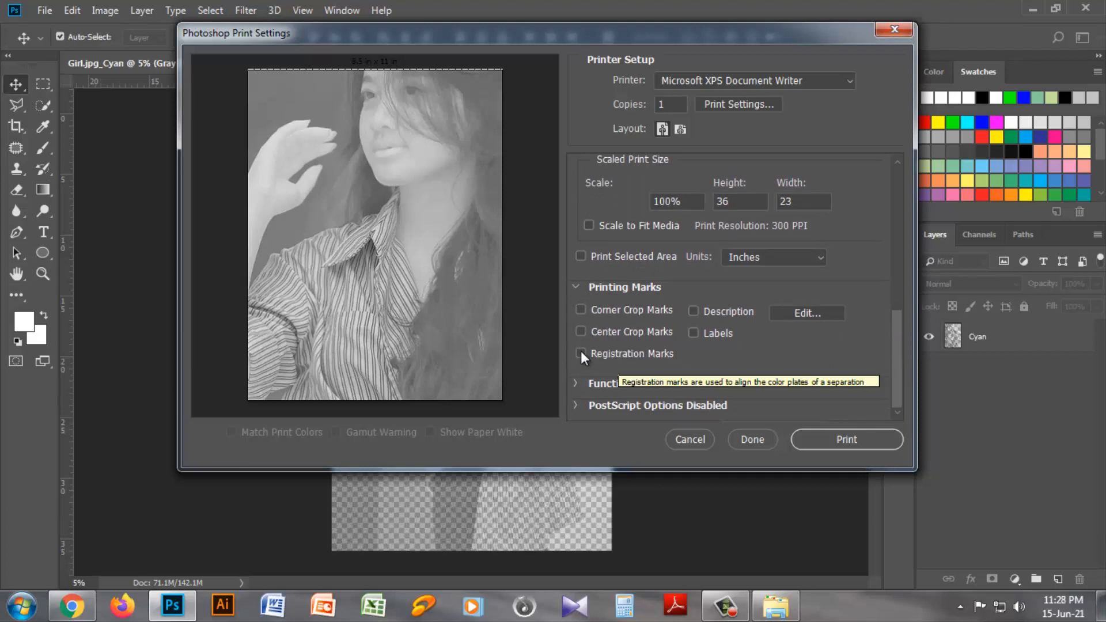
{"action": "left_click", "coordinate": [581, 354]}
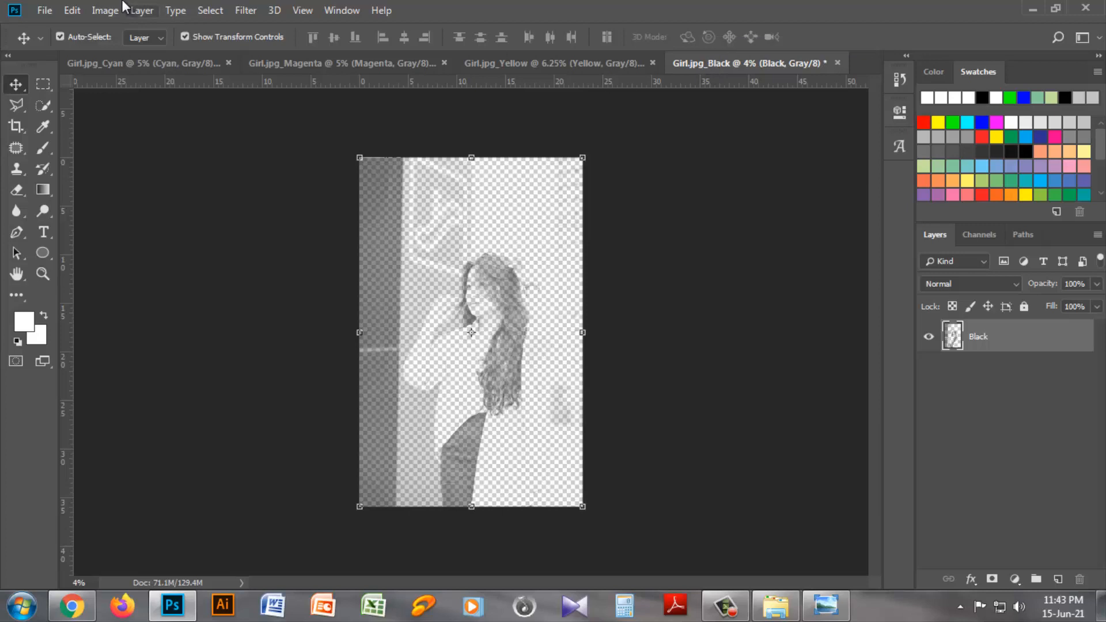
Convert the Black document from Grayscale to CMYK Color, accepting the U.S. Web Coated (SWOP) v2 profile.
{"action": "left_click", "coordinate": [105, 11]}
{"action": "mouse_move", "coordinate": [123, 30]}
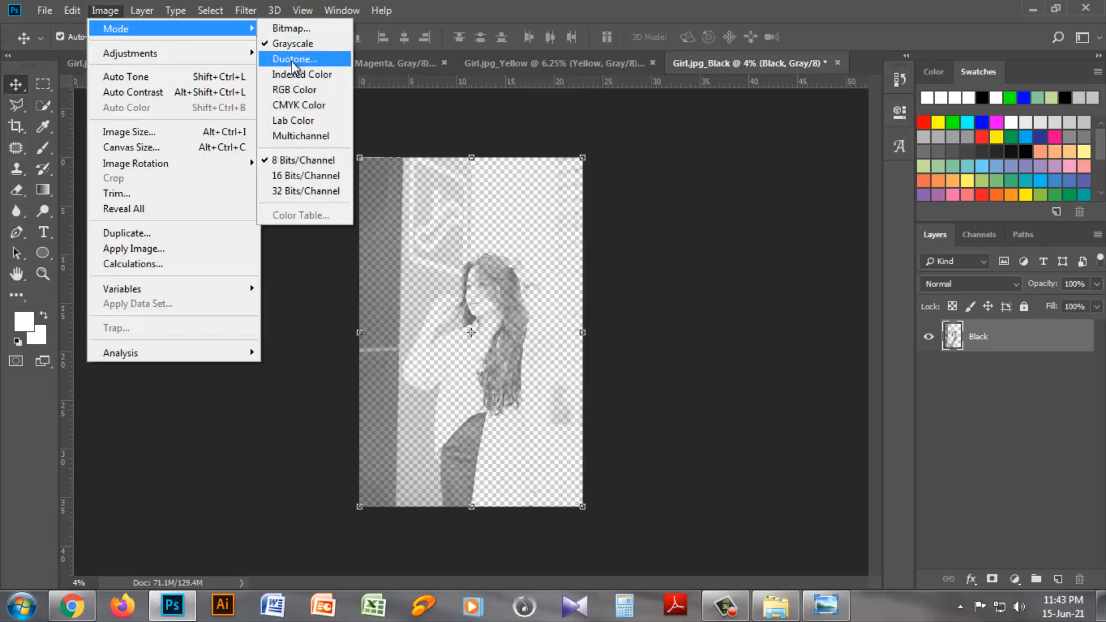
{"action": "left_click", "coordinate": [296, 102]}
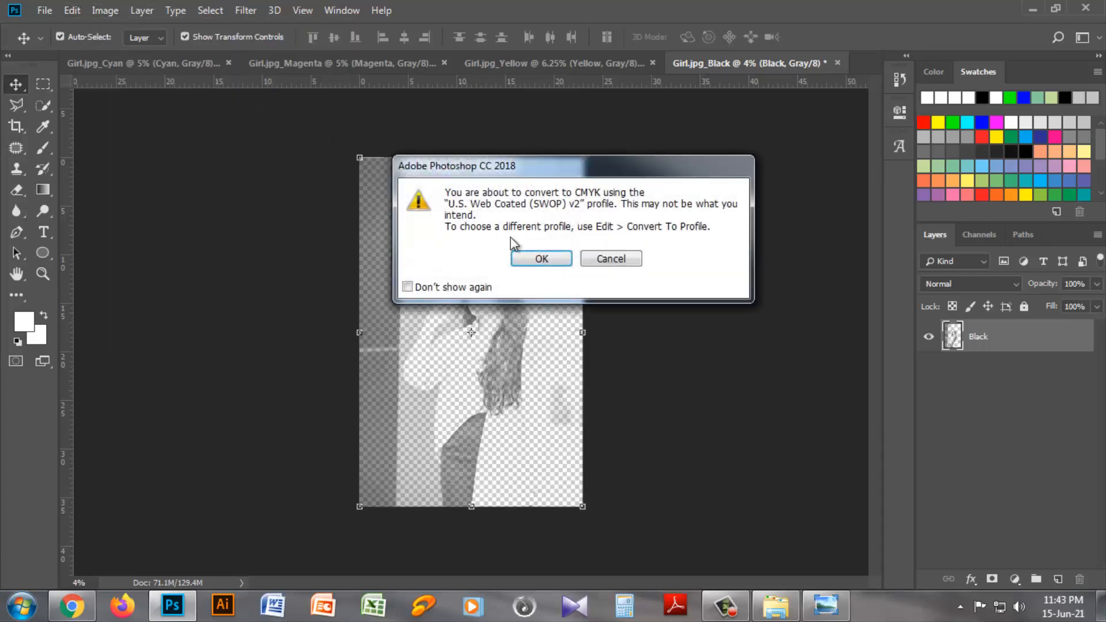
{"action": "left_click", "coordinate": [543, 256]}
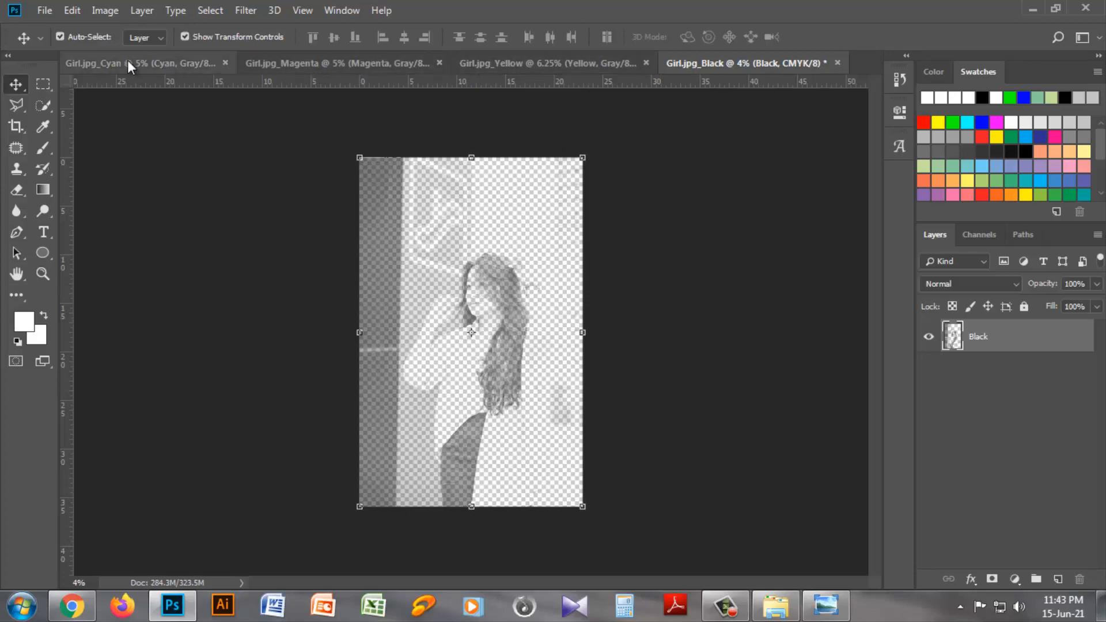
Copy the Yellow halftone layer into the Black document and center it vertically and horizontally on the whole canvas.
{"action": "left_click", "coordinate": [499, 63]}
{"action": "left_click_drag", "start_coordinate": [509, 427], "coordinate": [606, 188]}
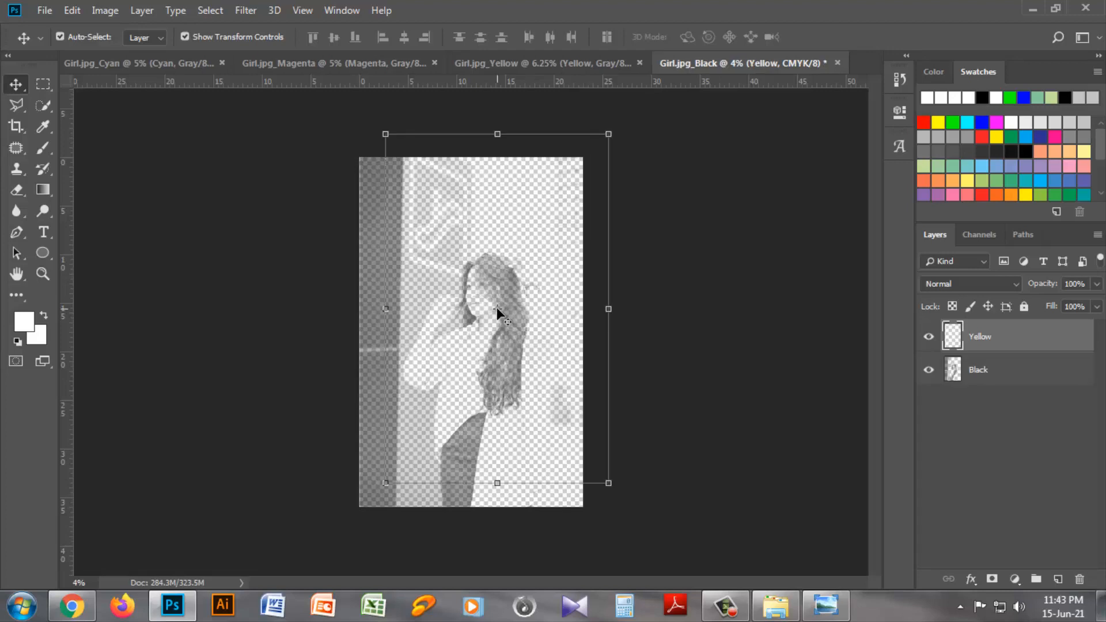
{"action": "key", "text": "ctrl+a"}
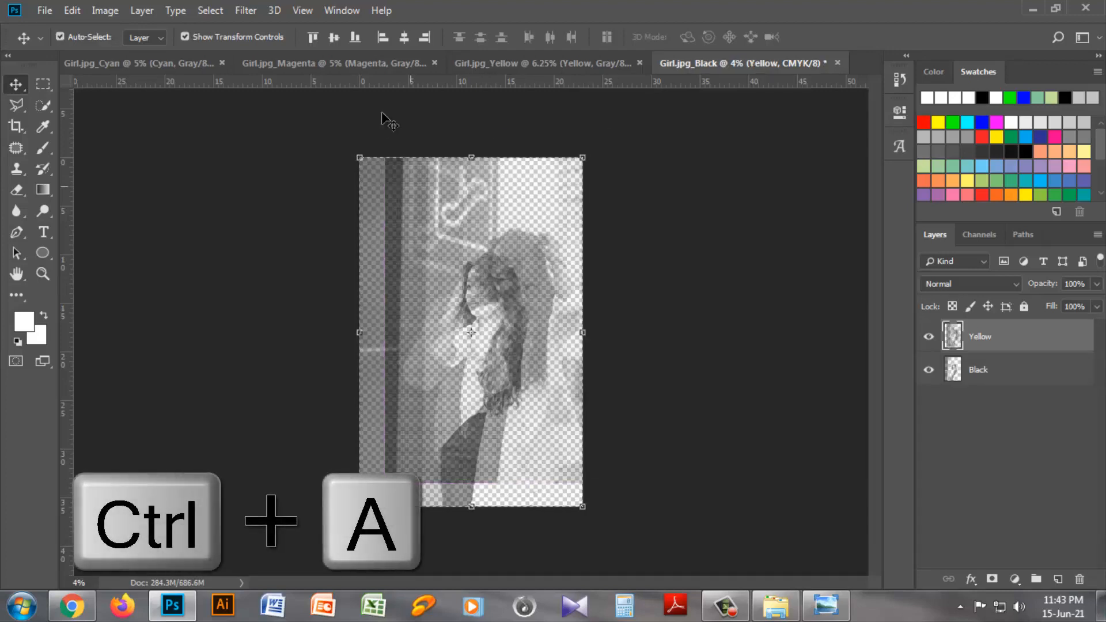
{"action": "left_click", "coordinate": [333, 37]}
{"action": "left_click", "coordinate": [404, 37]}
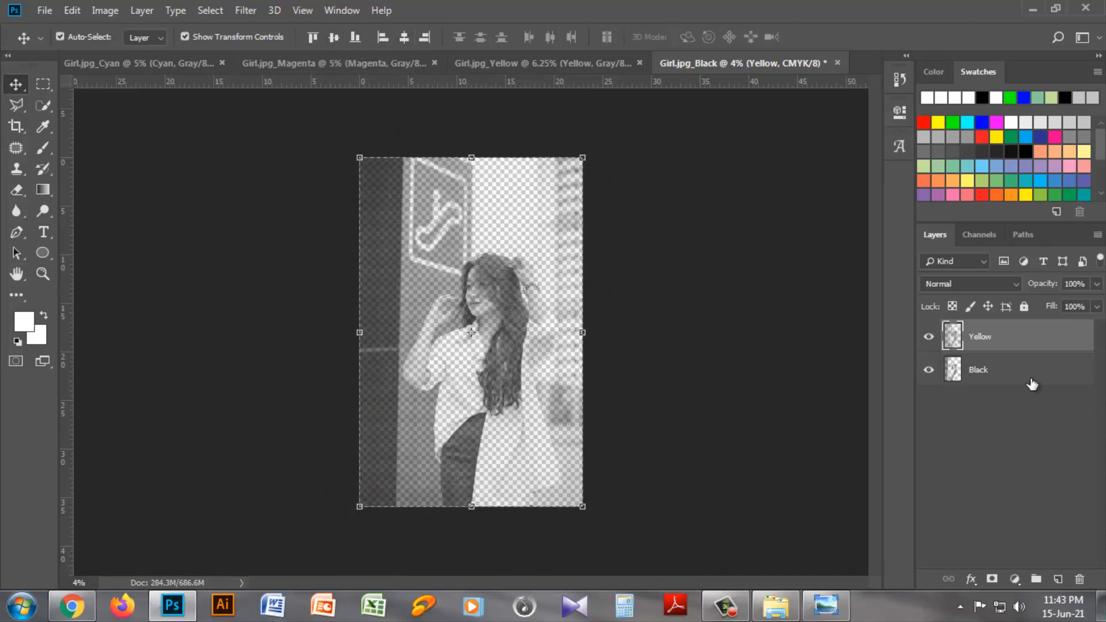
Apply a Color Overlay of PANTONE P Process Yellow U at 100% opacity to the Yellow layer.
{"action": "left_click", "coordinate": [971, 579]}
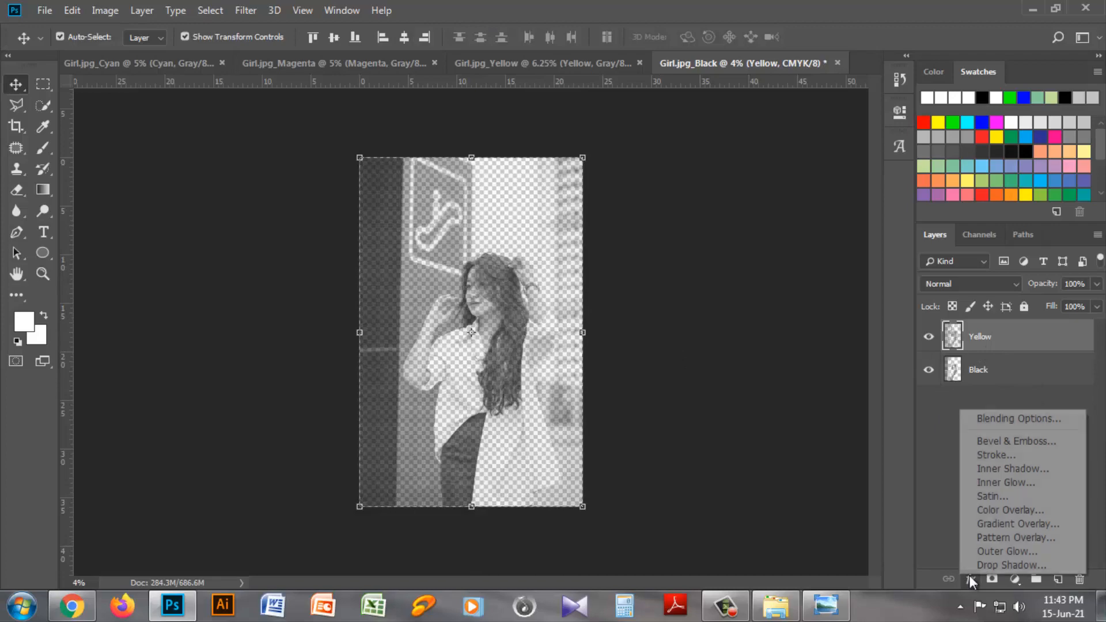
{"action": "left_click", "coordinate": [1017, 514]}
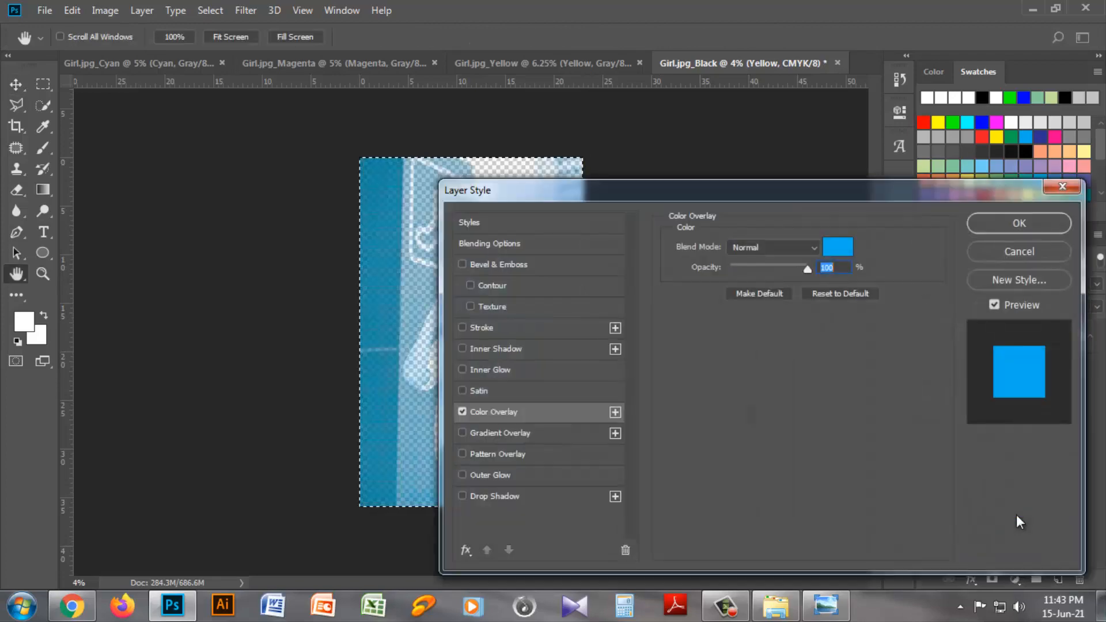
{"action": "left_click", "coordinate": [831, 247]}
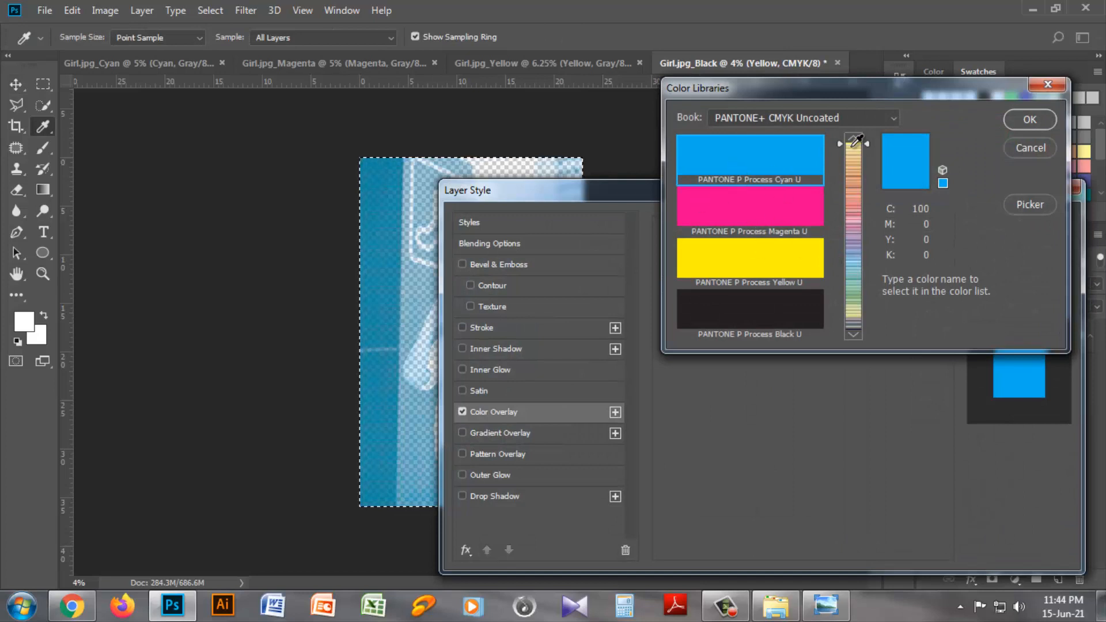
{"action": "left_click_drag", "start_coordinate": [861, 325], "coordinate": [866, 143]}
{"action": "left_click", "coordinate": [740, 264]}
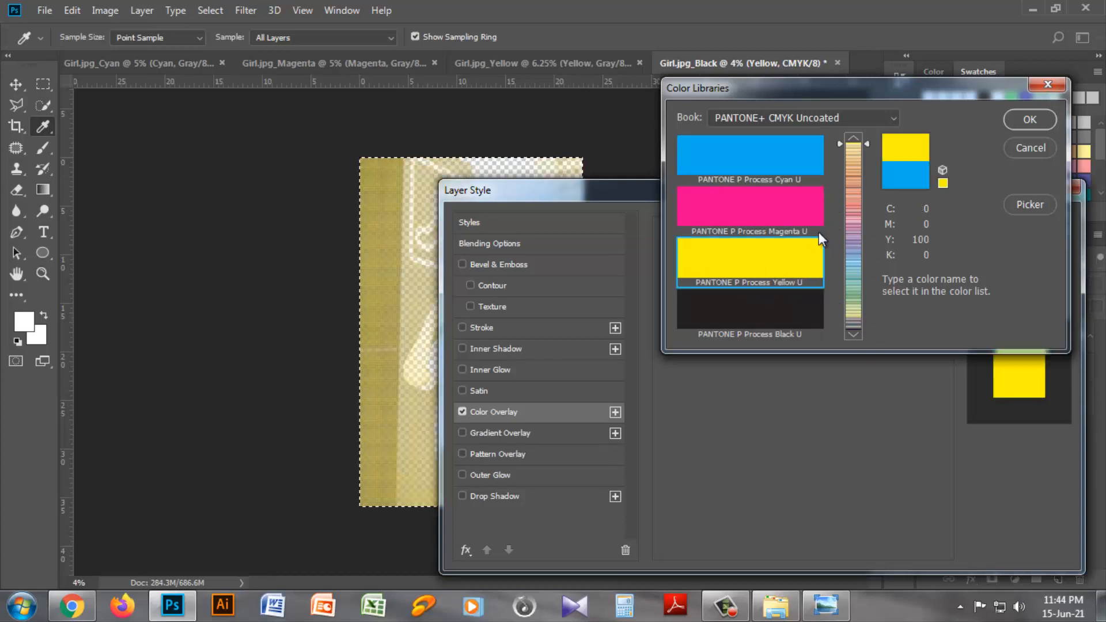
{"action": "left_click", "coordinate": [1021, 120]}
{"action": "left_click", "coordinate": [1018, 222]}
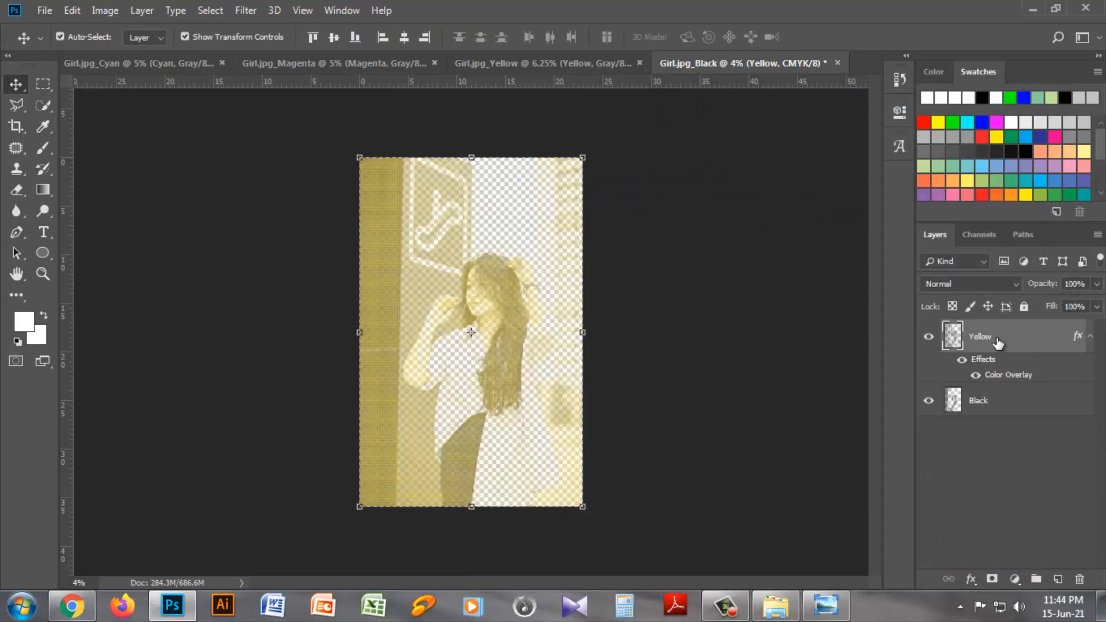
Merge the Yellow layer with a new empty layer to flatten its overlay, and name the merged layer yellow.
{"action": "left_click", "coordinate": [1059, 581]}
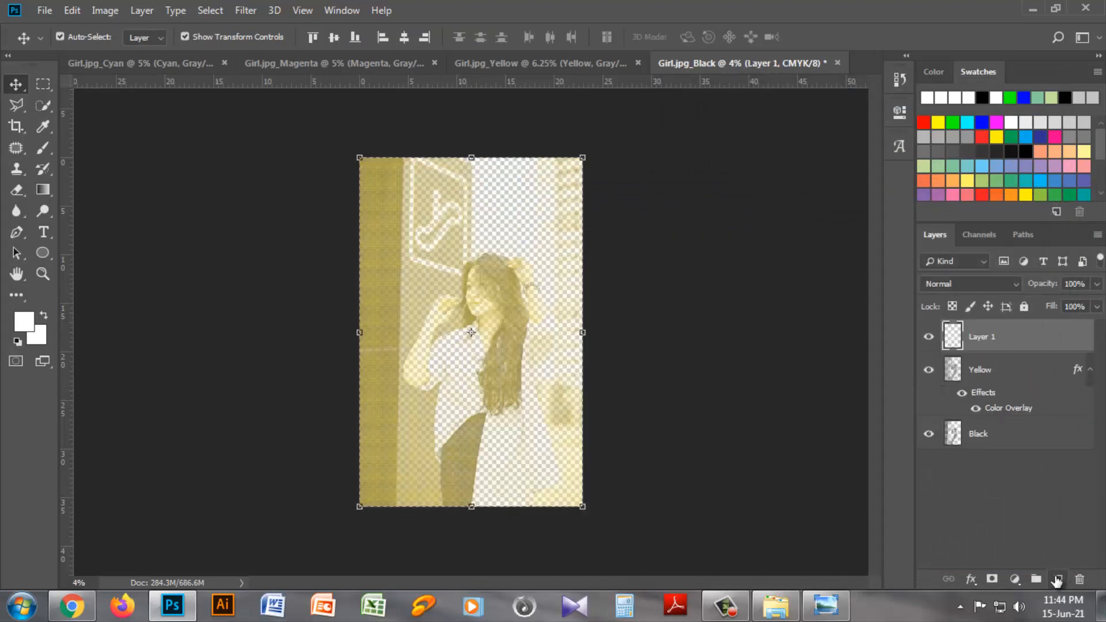
{"action": "left_click", "coordinate": [1004, 372], "text": "ctrl"}
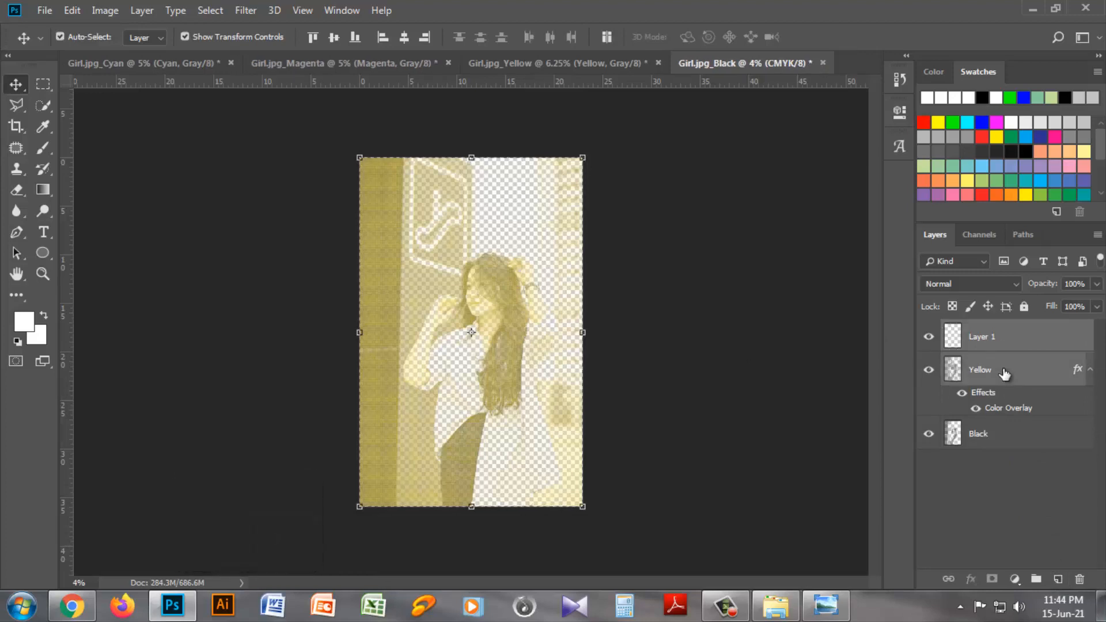
{"action": "key", "text": "ctrl+e"}
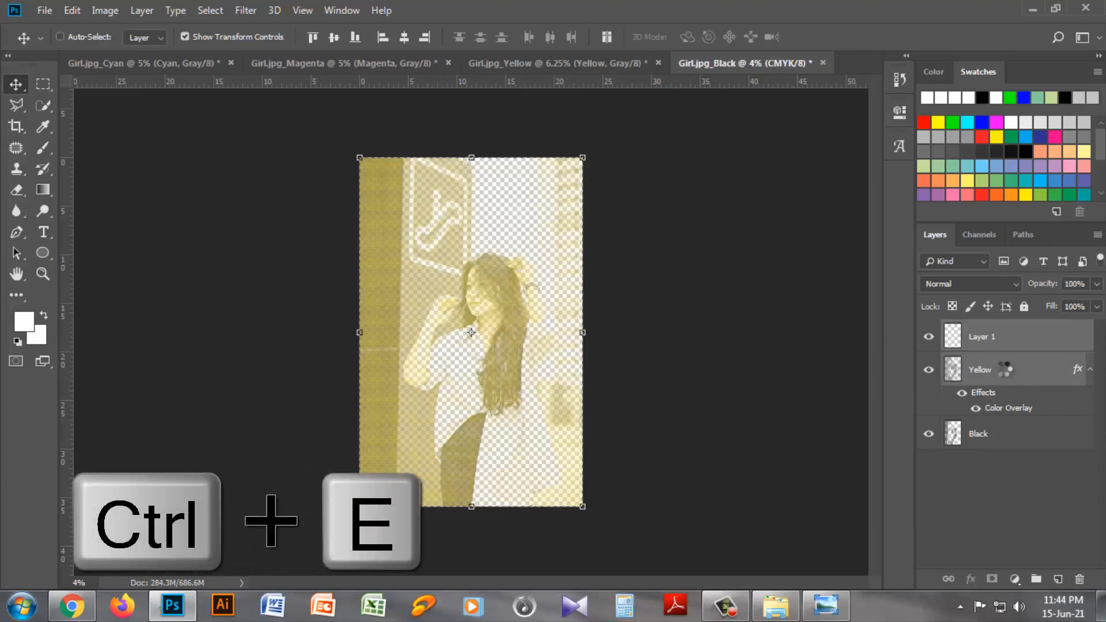
{"action": "double_click", "coordinate": [989, 337]}
{"action": "key", "text": "BackSpace"}
{"action": "type", "text": "yellow"}
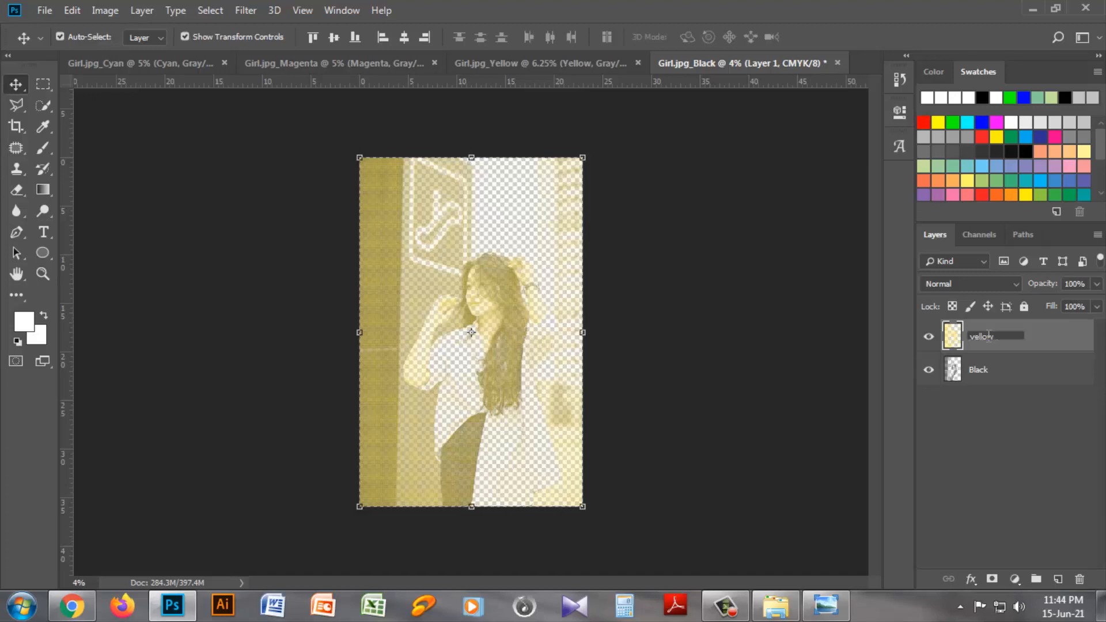
{"action": "key", "text": "Return"}
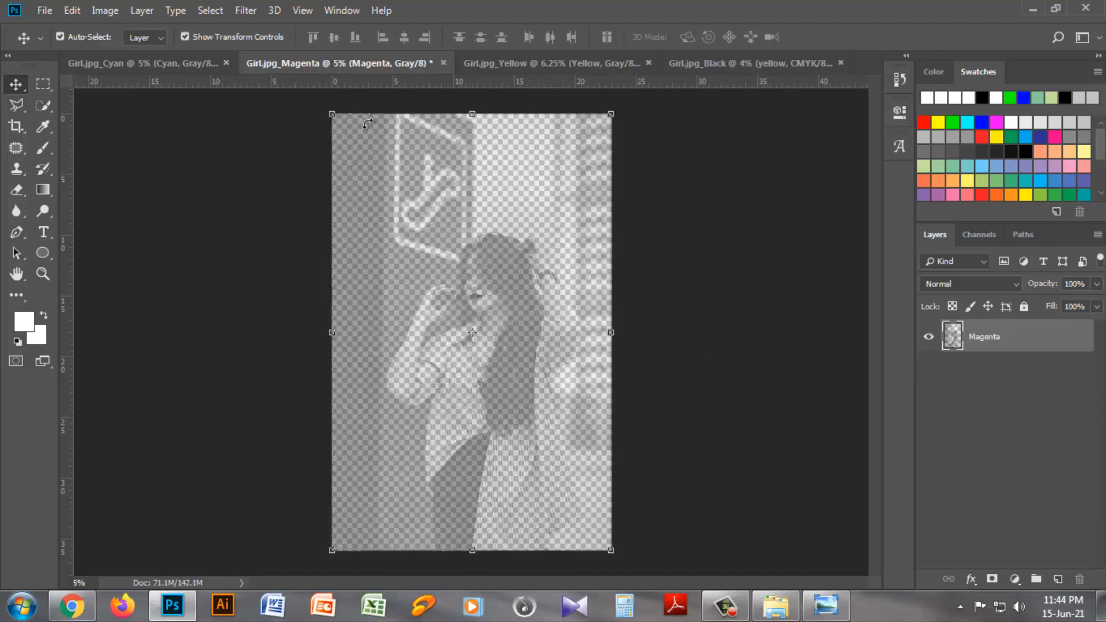
Copy the Magenta halftone layer into the Black document and align it to the center of the canvas.
{"action": "left_click", "coordinate": [332, 63]}
{"action": "left_click_drag", "start_coordinate": [463, 481], "coordinate": [470, 306]}
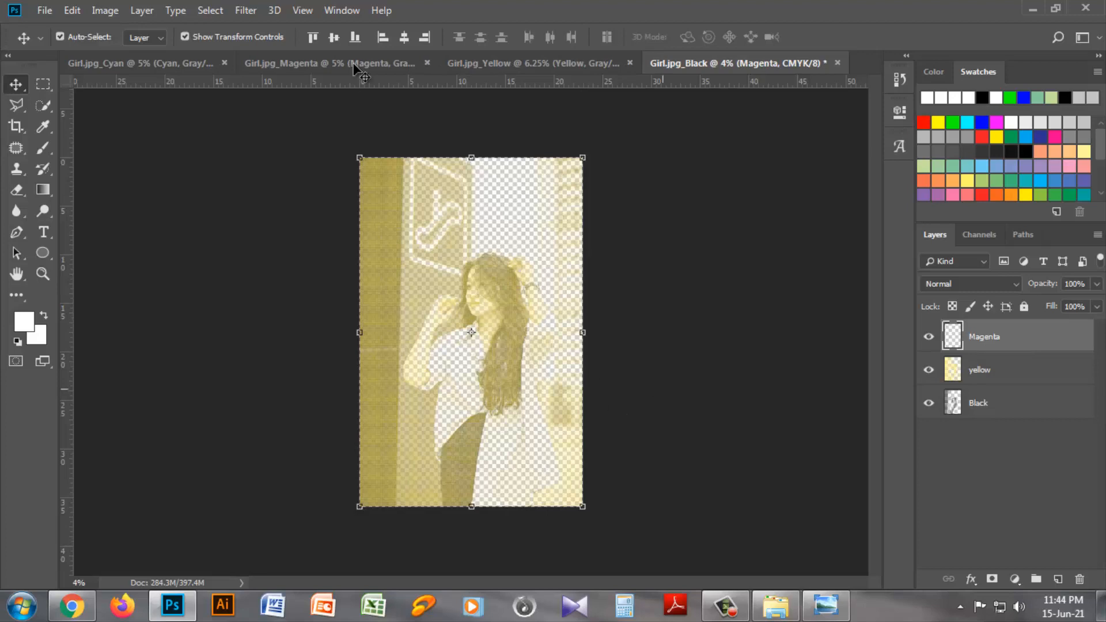
{"action": "left_click", "coordinate": [406, 39]}
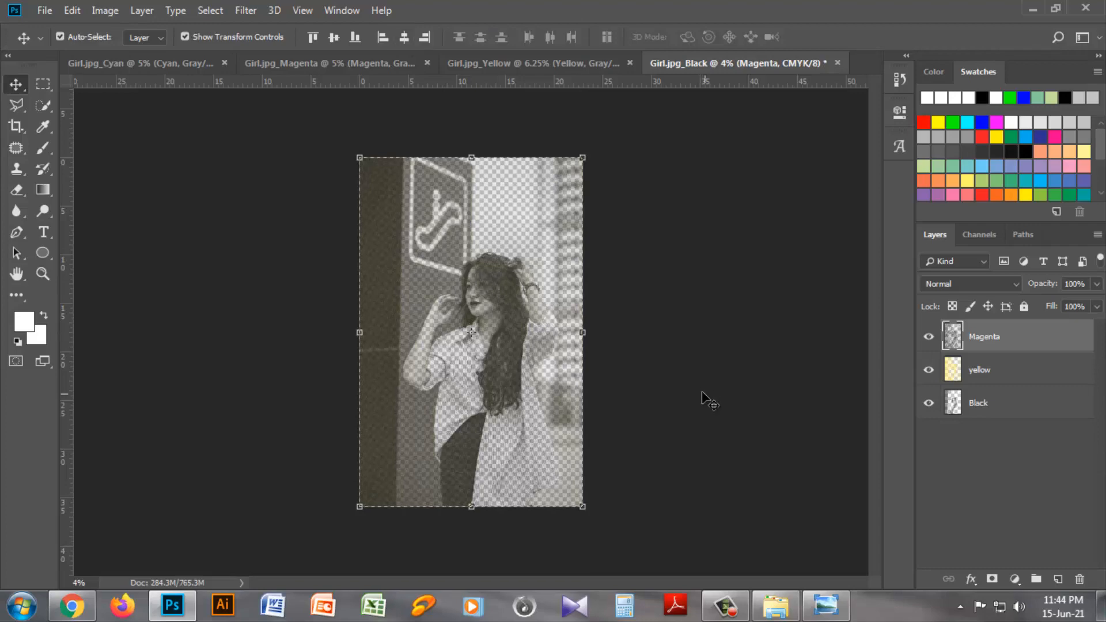
Apply a Color Overlay of PANTONE P Process Magenta U at 100% opacity to the Magenta layer.
{"action": "left_click", "coordinate": [972, 581]}
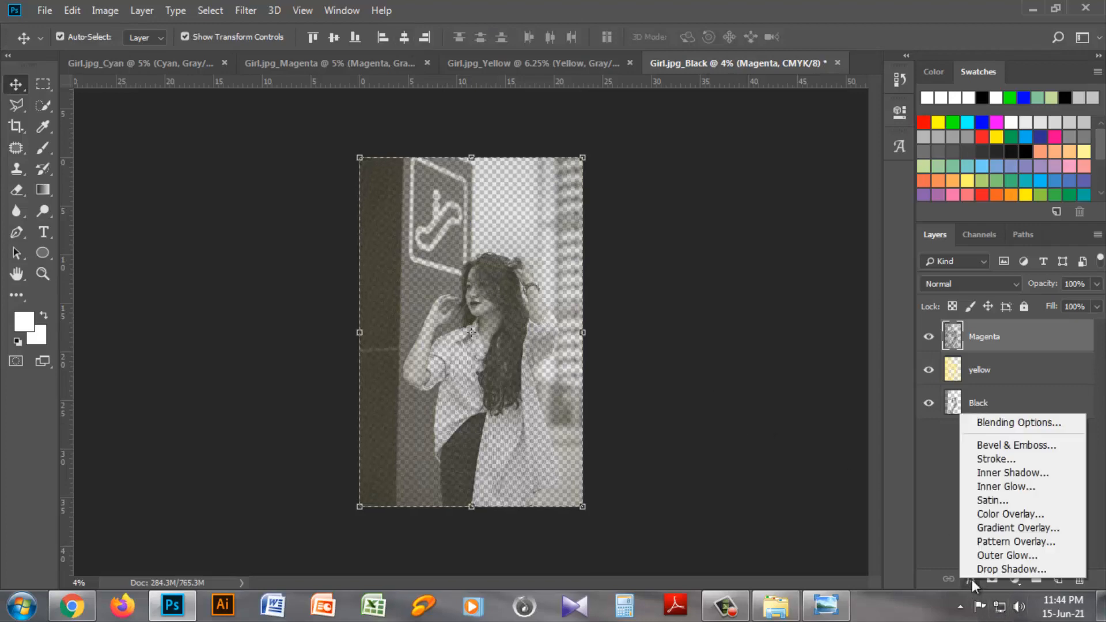
{"action": "left_click", "coordinate": [1006, 511]}
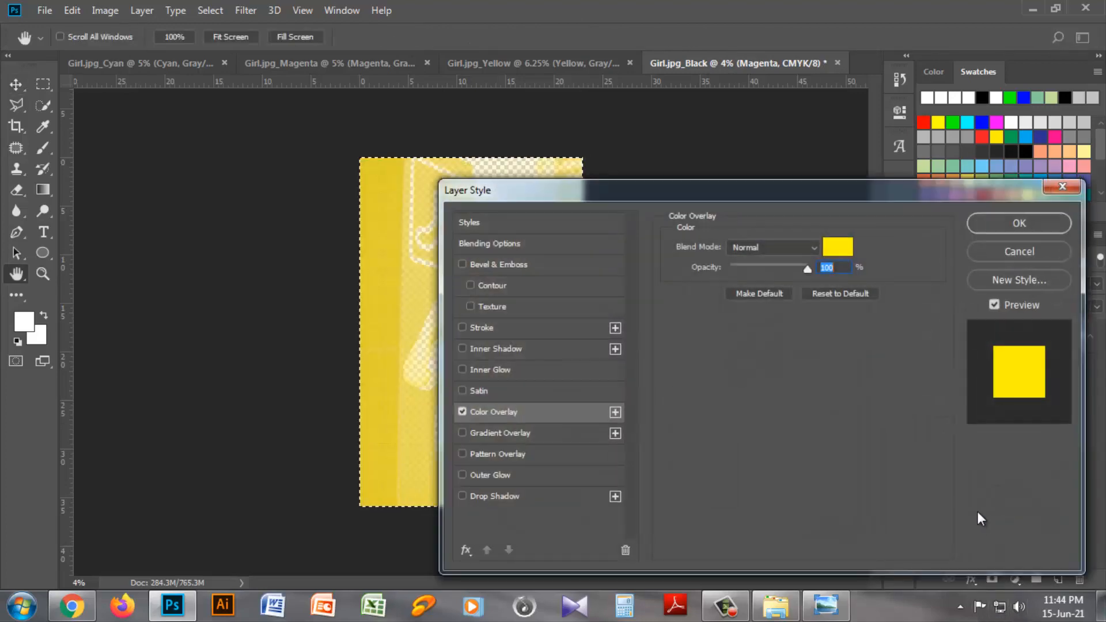
{"action": "left_click", "coordinate": [835, 244]}
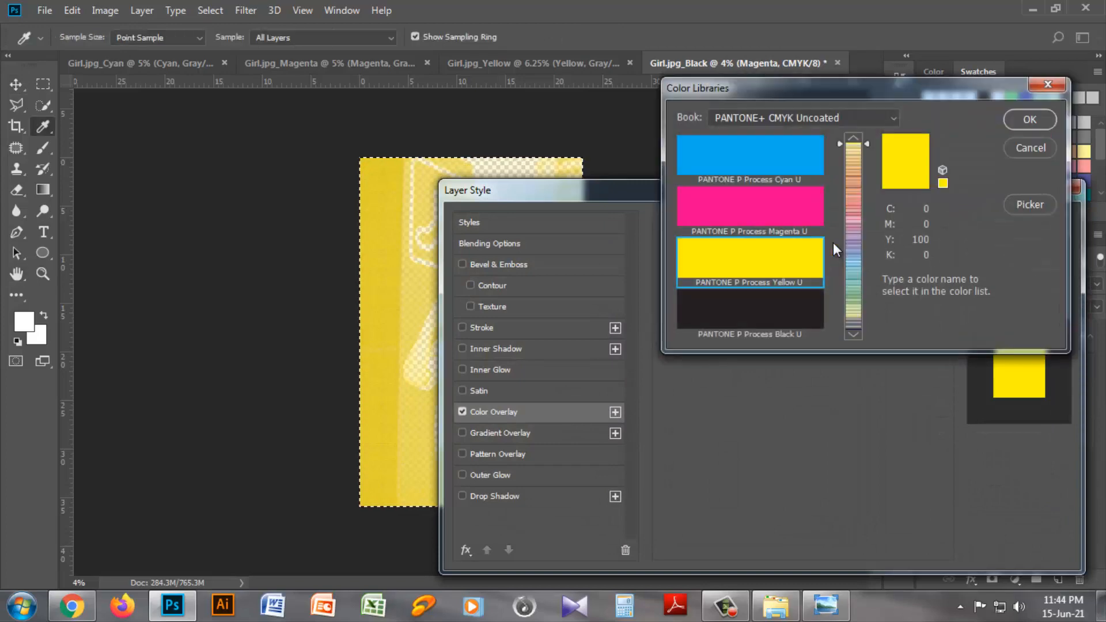
{"action": "left_click", "coordinate": [786, 199]}
{"action": "left_click", "coordinate": [1032, 119]}
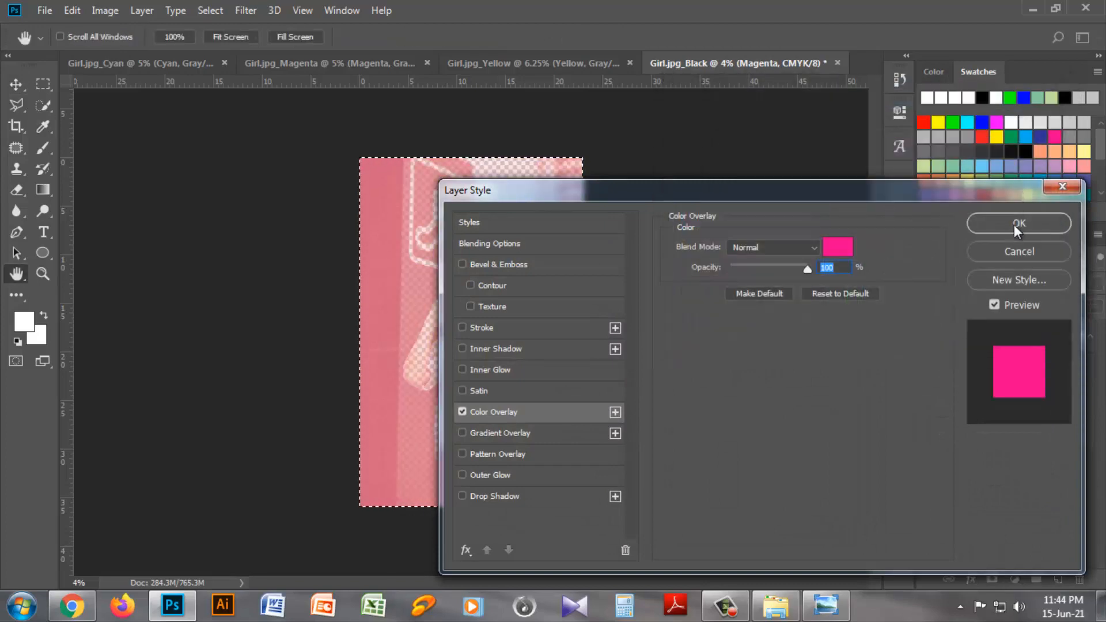
{"action": "left_click", "coordinate": [1015, 224]}
Merge the Magenta layer with a new empty layer to flatten its overlay, and name the merged layer Magenta.
{"action": "left_click", "coordinate": [1059, 581]}
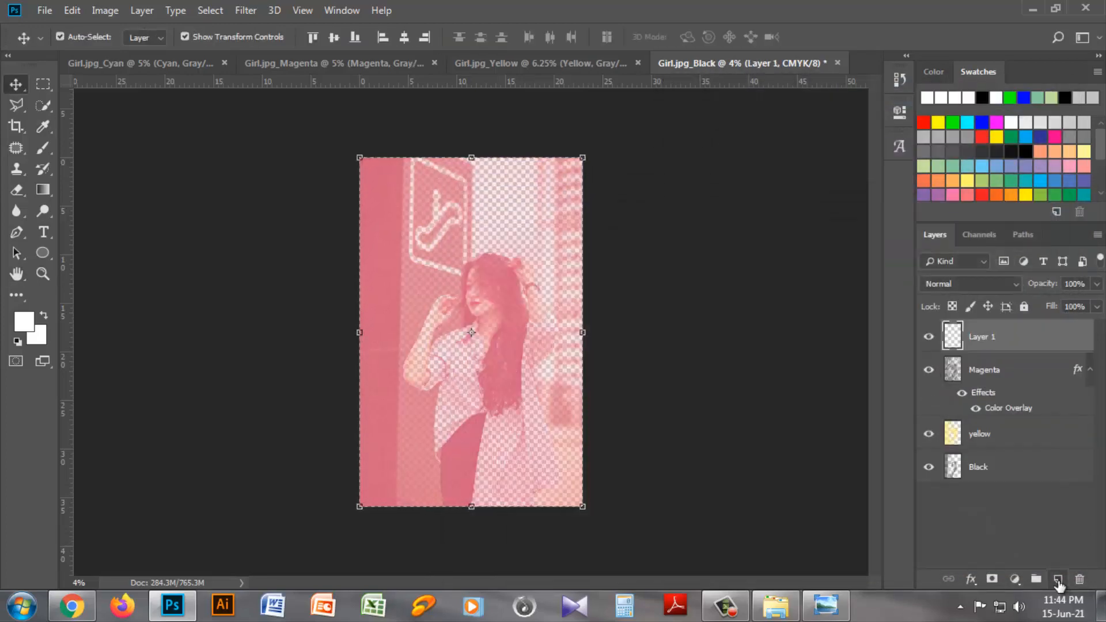
{"action": "left_click", "coordinate": [1012, 370], "text": "shift"}
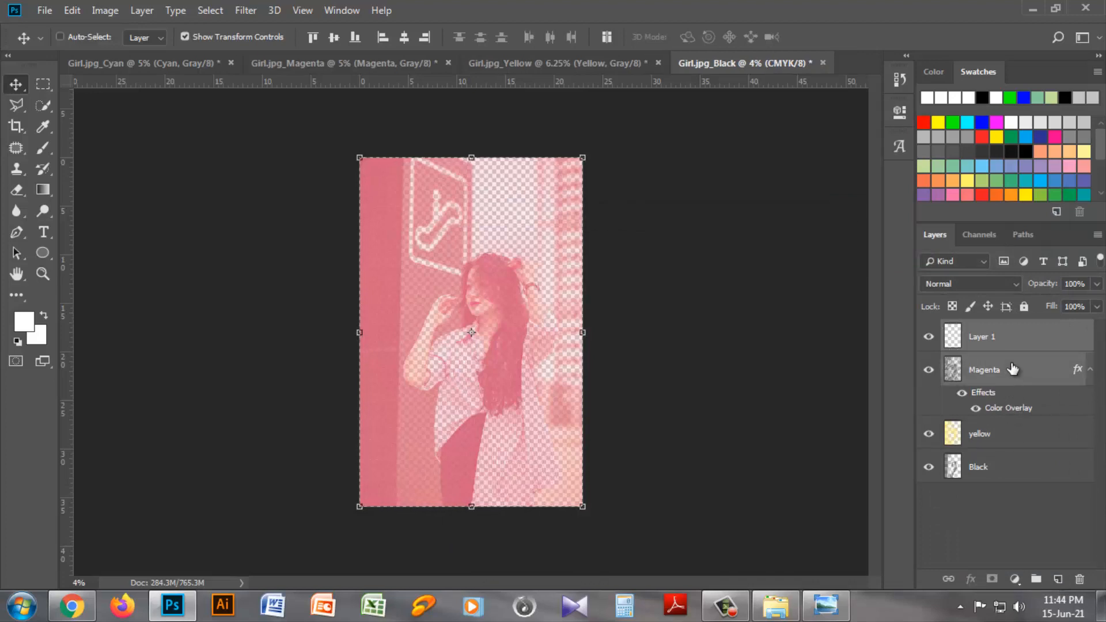
{"action": "key", "text": "ctrl+e"}
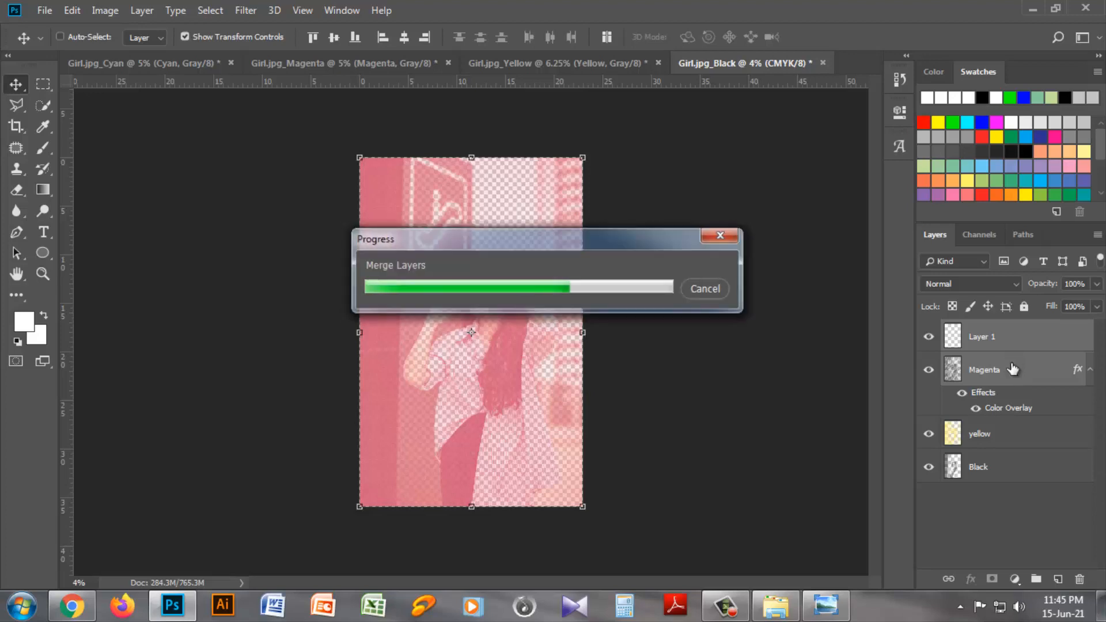
{"action": "double_click", "coordinate": [982, 337]}
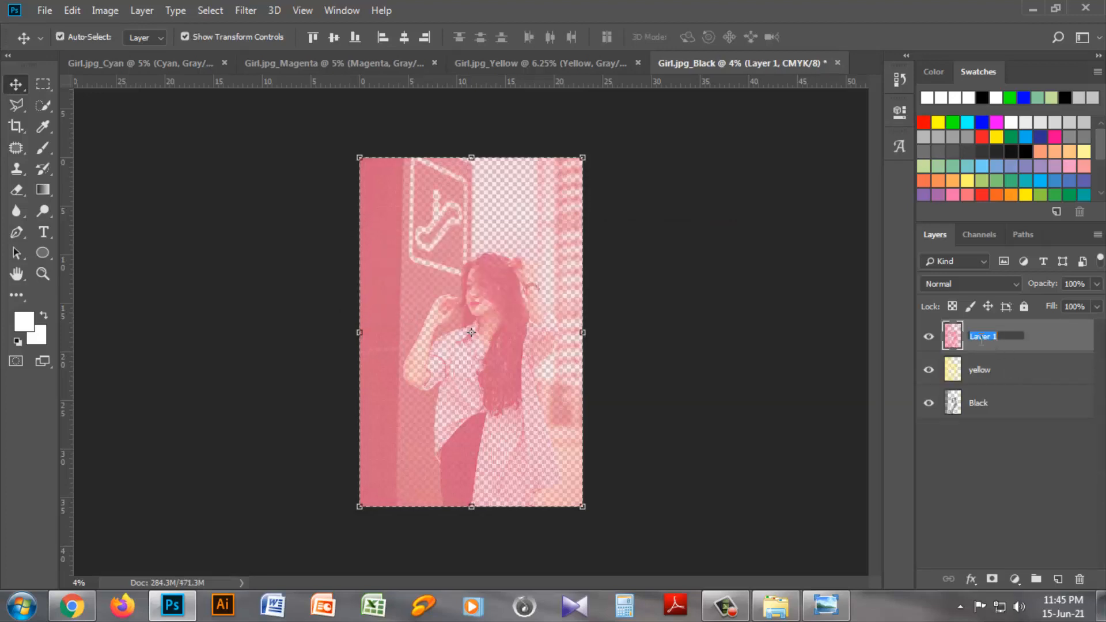
{"action": "type", "text": "Magenta"}
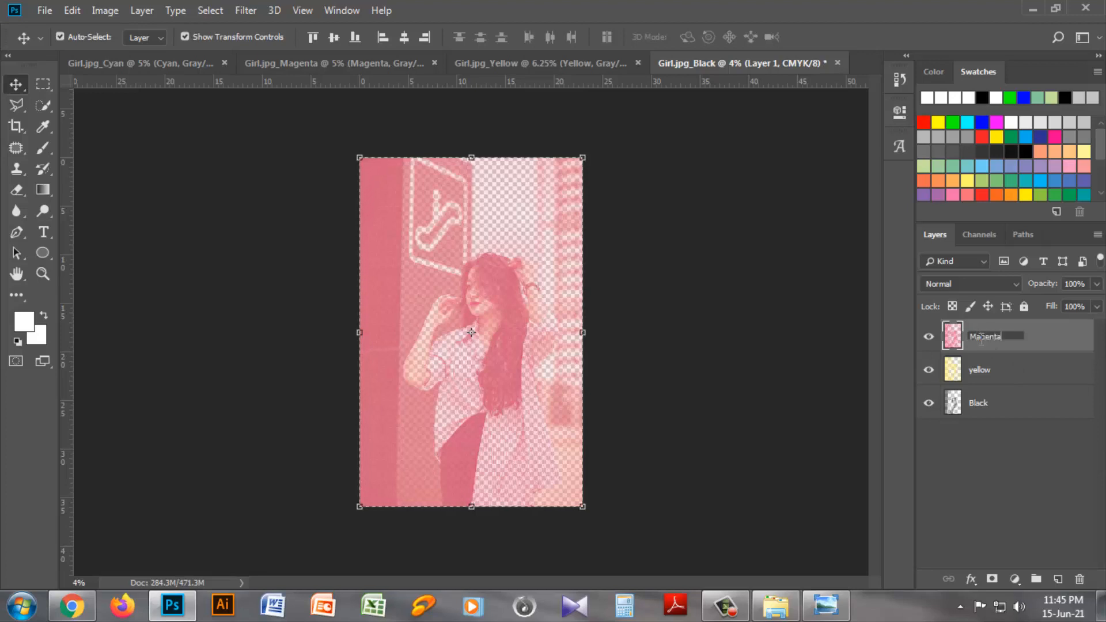
{"action": "key", "text": "Return"}
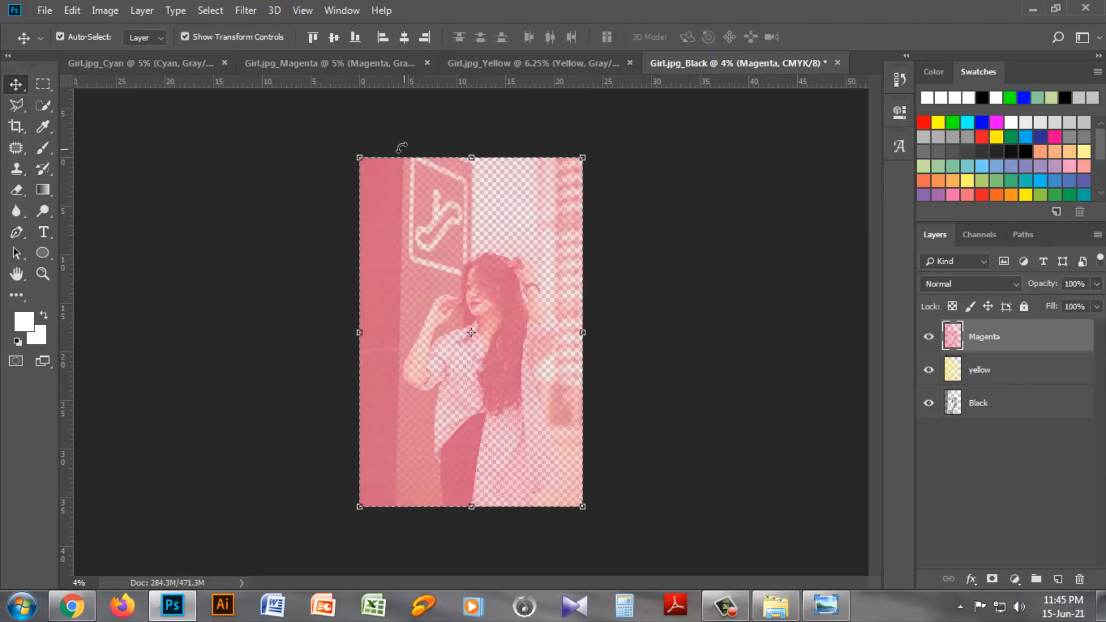
Copy the Cyan halftone layer from its document into the Black document and align it to the center of the canvas.
{"action": "left_click", "coordinate": [129, 69]}
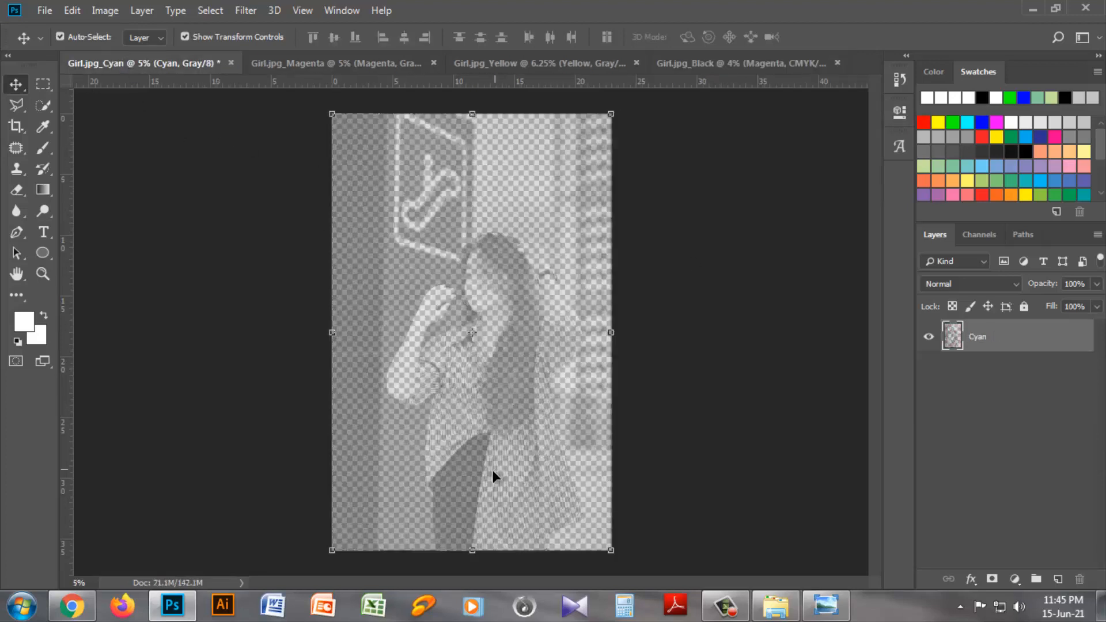
{"action": "left_click_drag", "start_coordinate": [461, 479], "coordinate": [503, 323]}
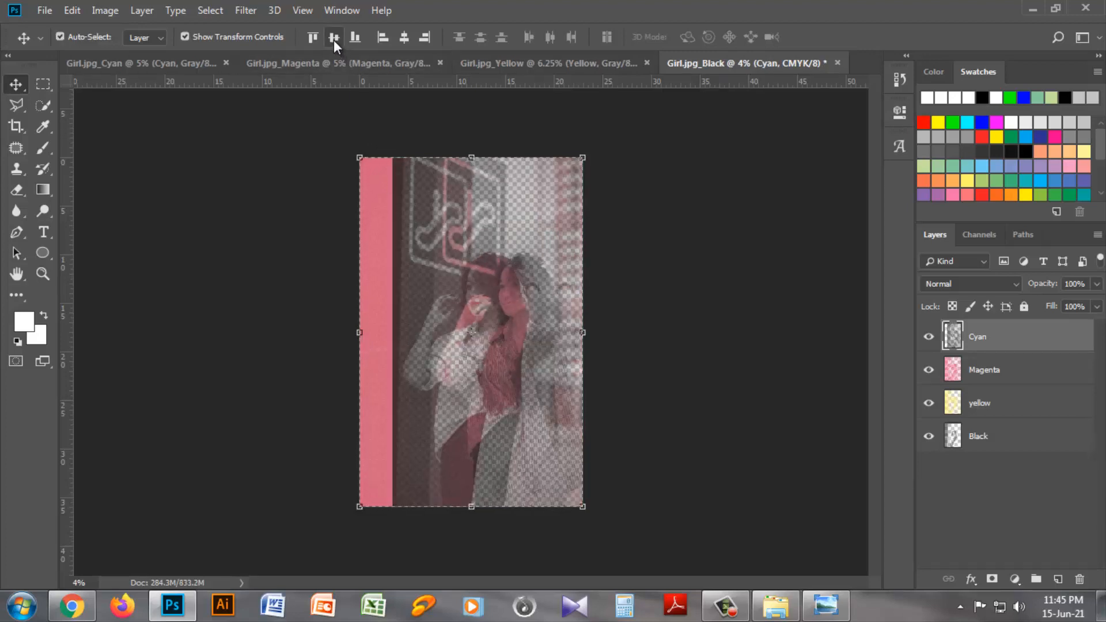
{"action": "left_click", "coordinate": [401, 45]}
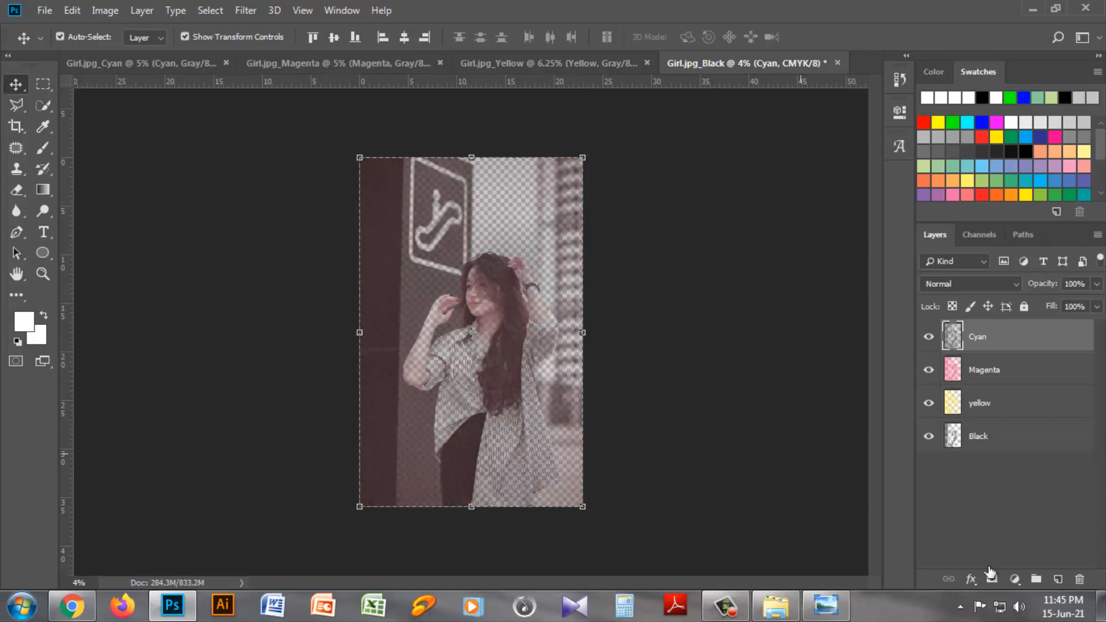
Apply a Color Overlay of PANTONE P Process Cyan U from the PANTONE+ CMYK Uncoated book to the Cyan layer.
{"action": "left_click", "coordinate": [971, 581]}
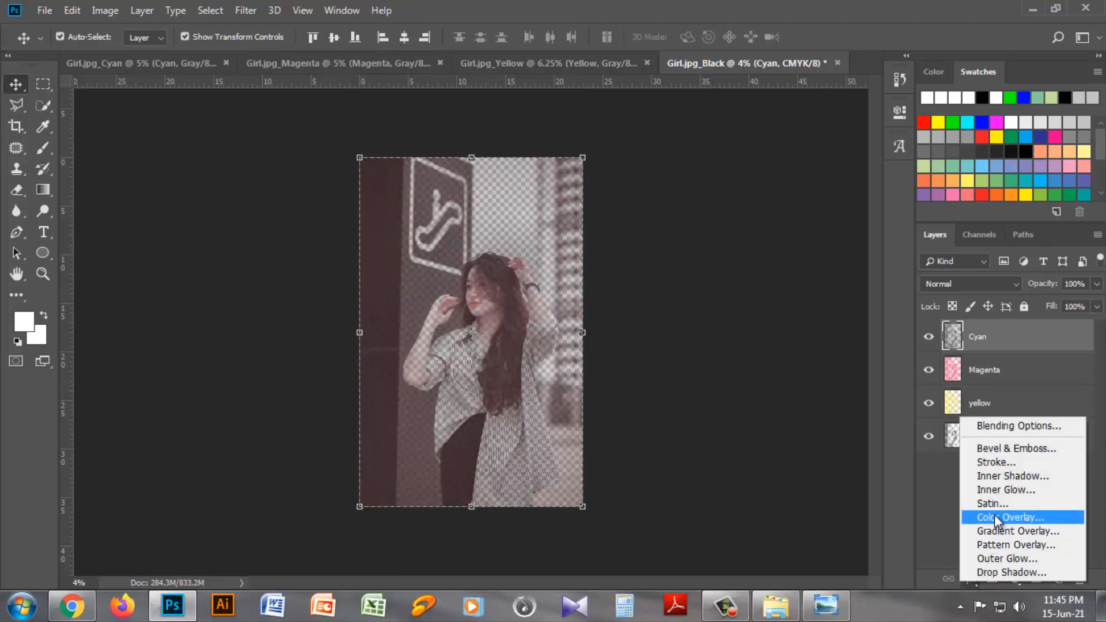
{"action": "left_click", "coordinate": [994, 516]}
{"action": "left_click", "coordinate": [837, 249]}
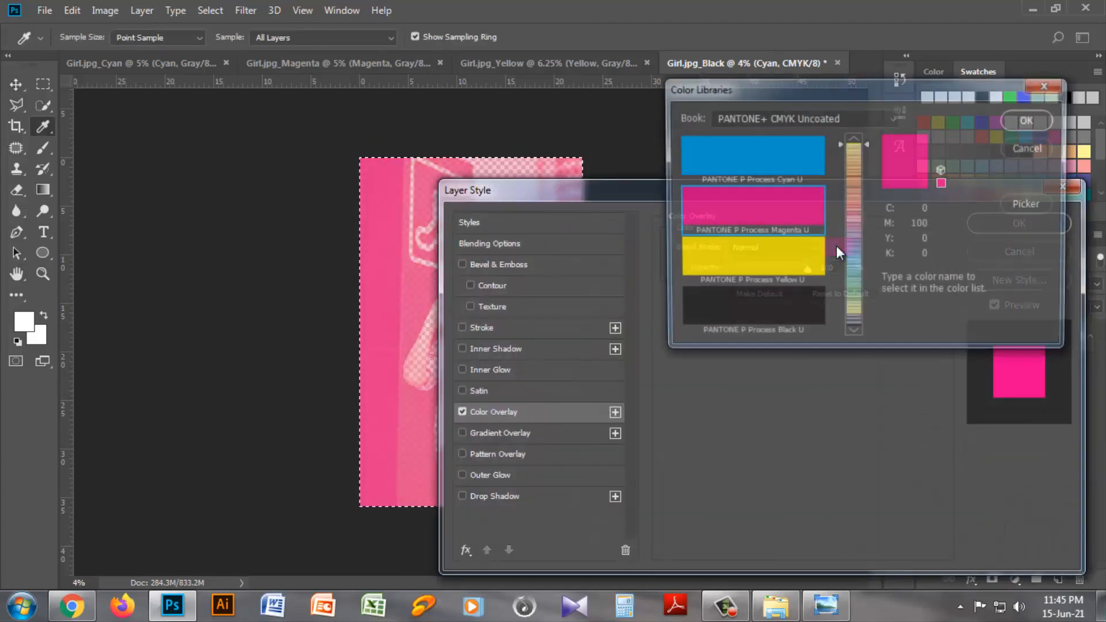
{"action": "left_click", "coordinate": [773, 152]}
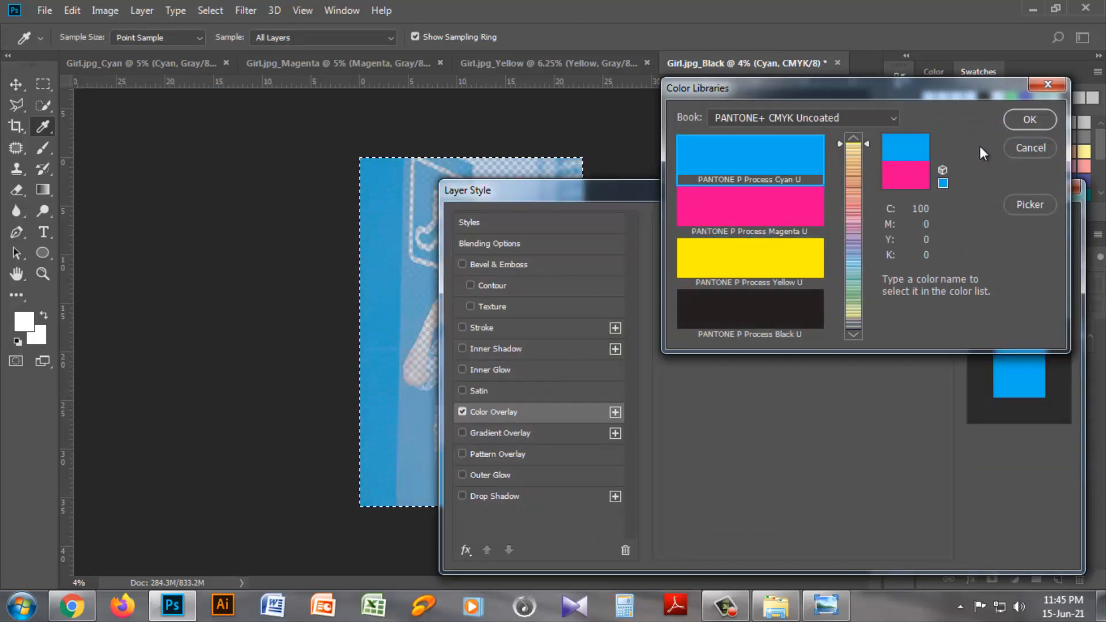
{"action": "left_click", "coordinate": [1032, 121]}
{"action": "left_click", "coordinate": [1018, 223]}
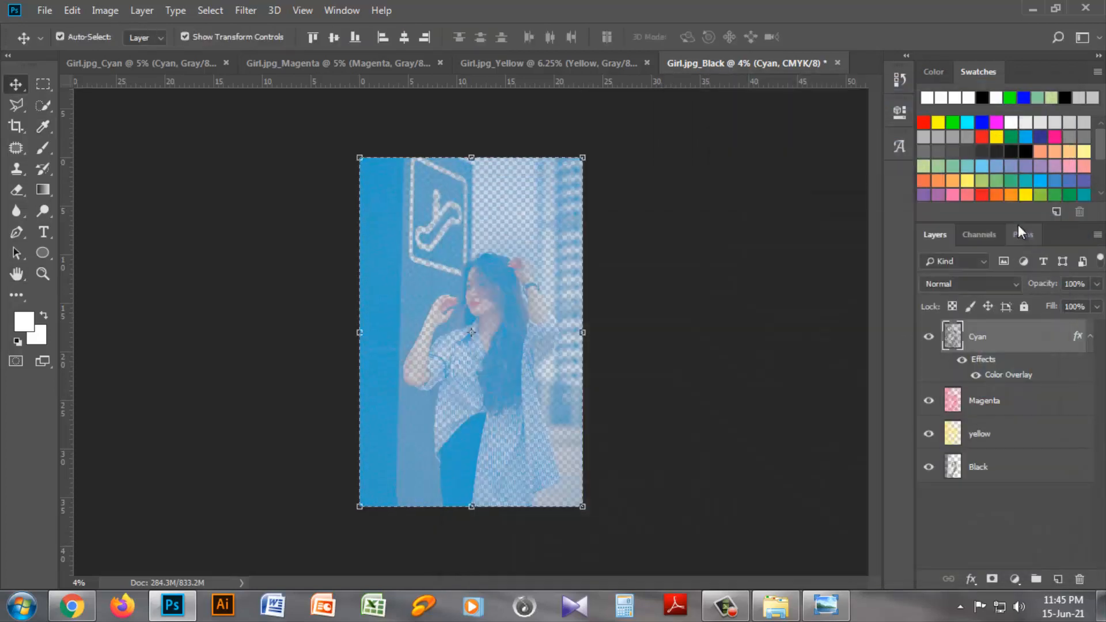
Merge the Cyan layer with a new empty layer to flatten its overlay, and name the merged layer Cyan.
{"action": "left_click", "coordinate": [1058, 579]}
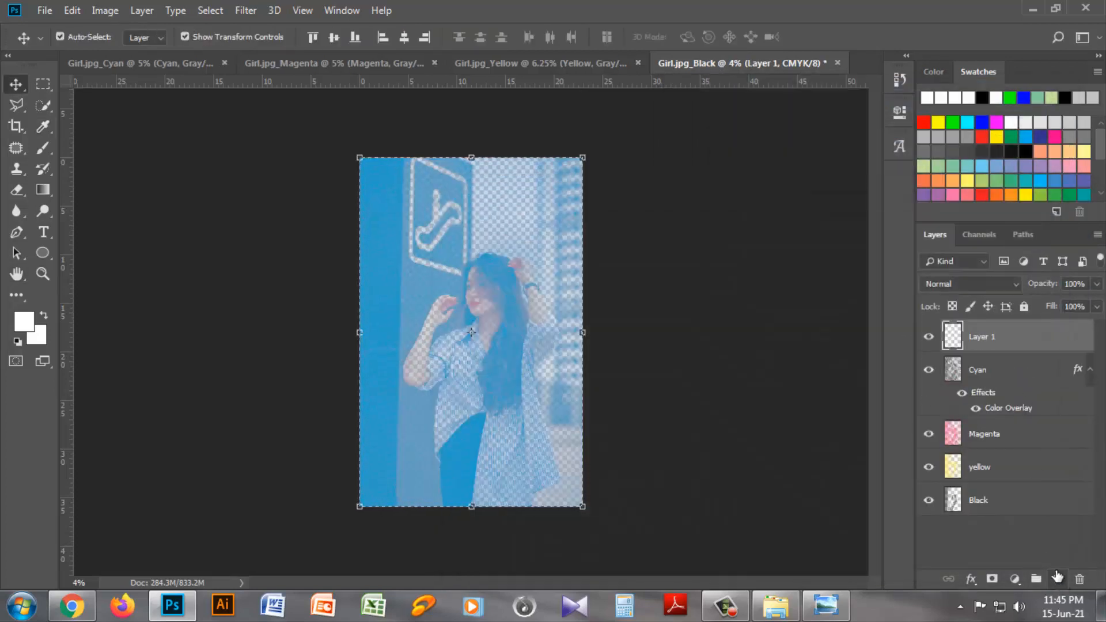
{"action": "left_click", "coordinate": [993, 363], "text": "ctrl"}
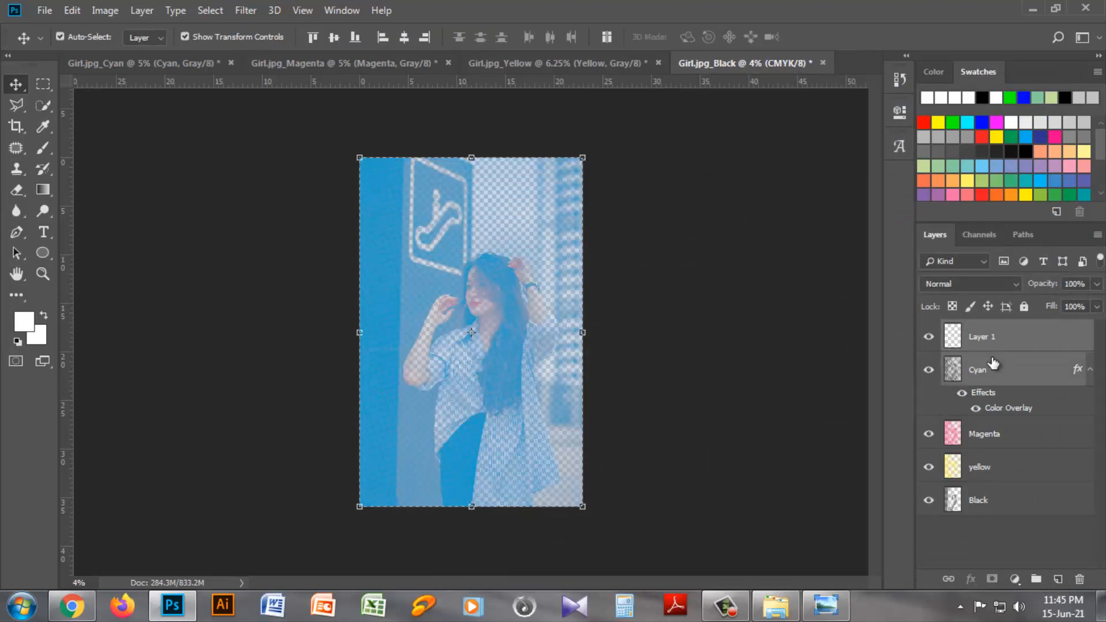
{"action": "key", "text": "ctrl+e"}
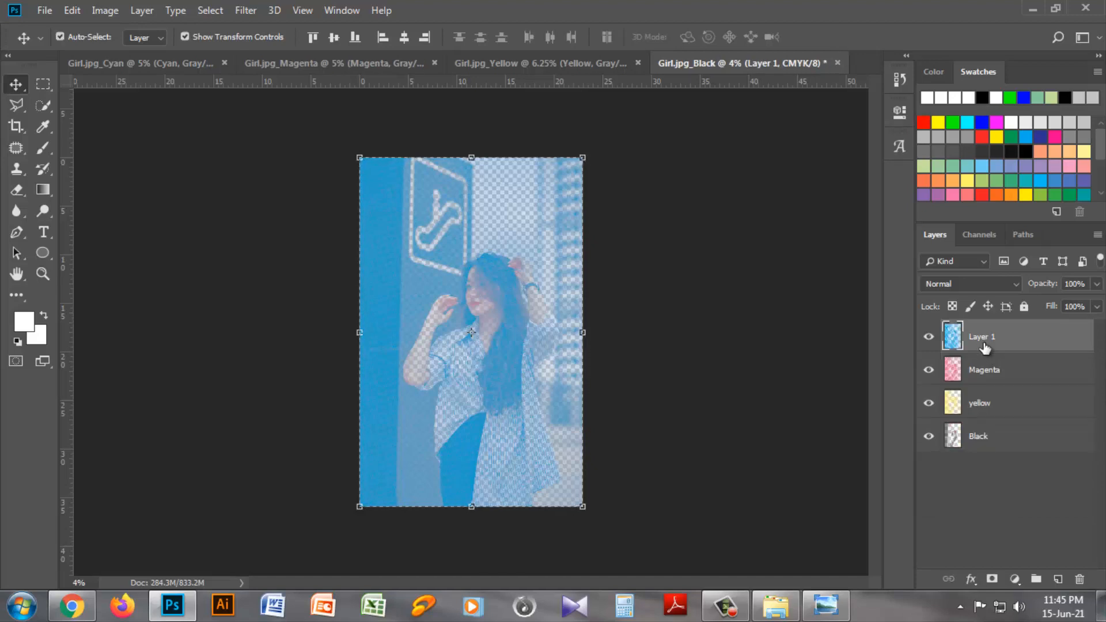
{"action": "double_click", "coordinate": [982, 336]}
{"action": "key", "text": "BackSpace"}
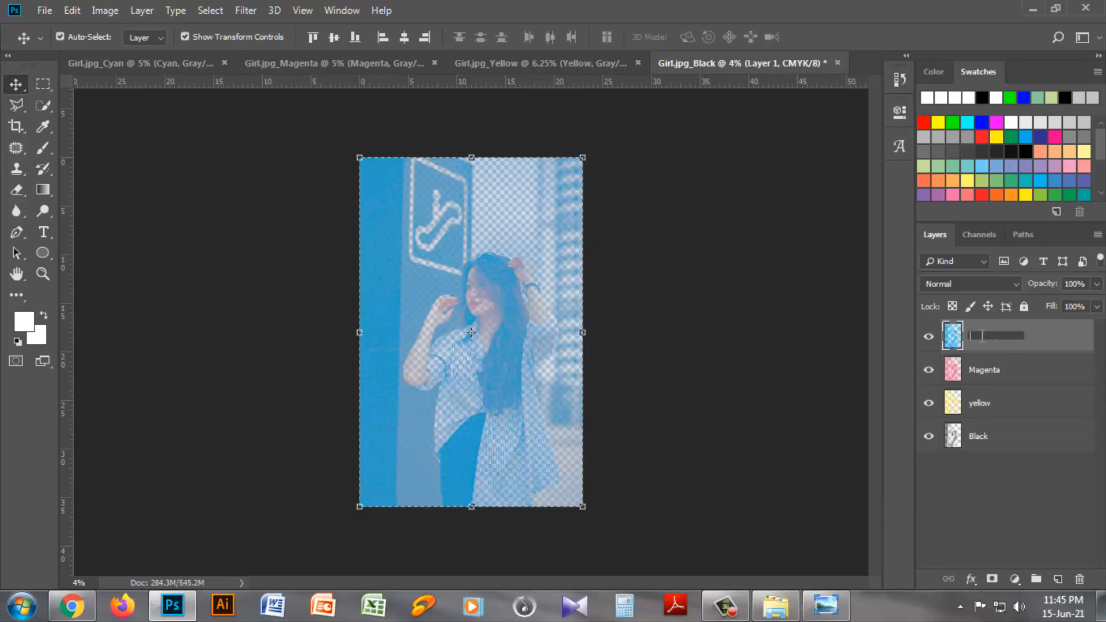
{"action": "type", "text": "Cyan"}
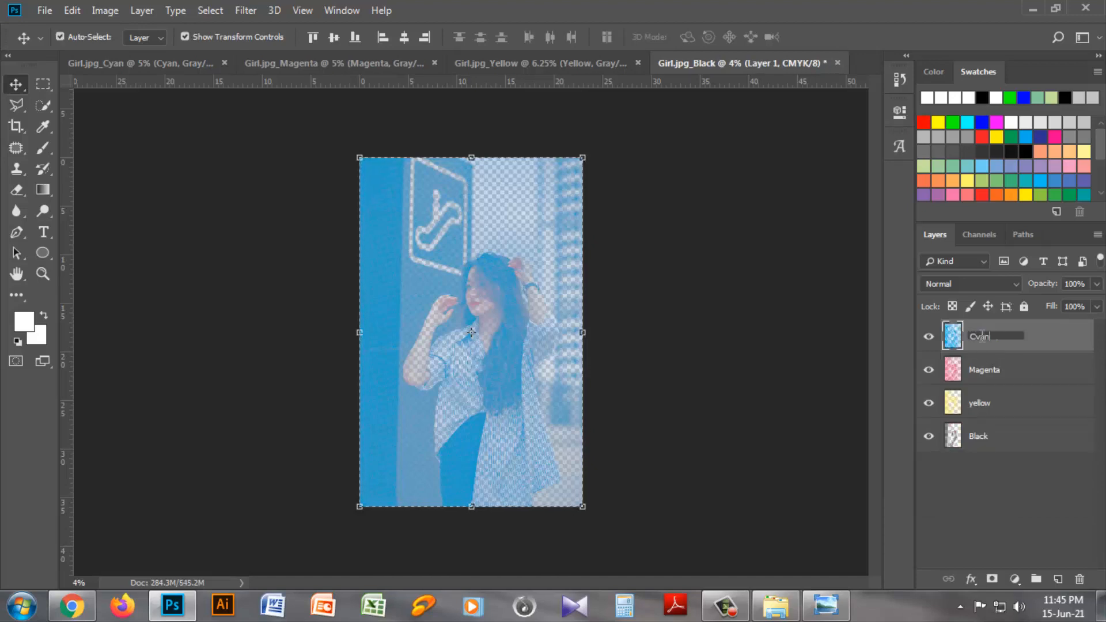
{"action": "key", "text": "Return"}
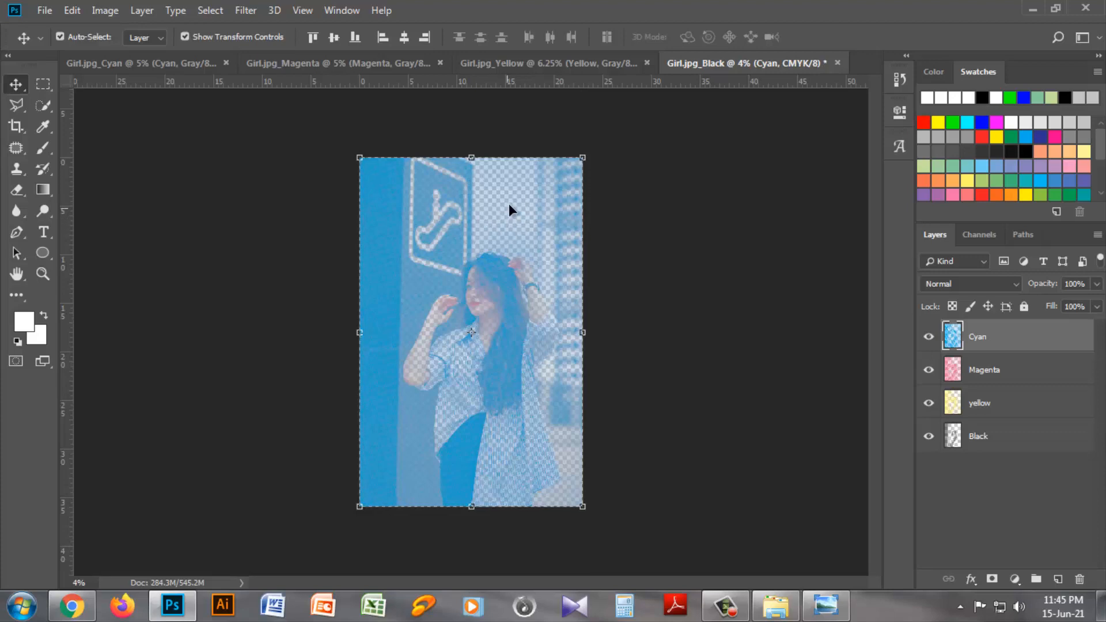
Add a new layer beneath the Black layer and fill it with the white foreground color.
{"action": "left_click", "coordinate": [988, 439]}
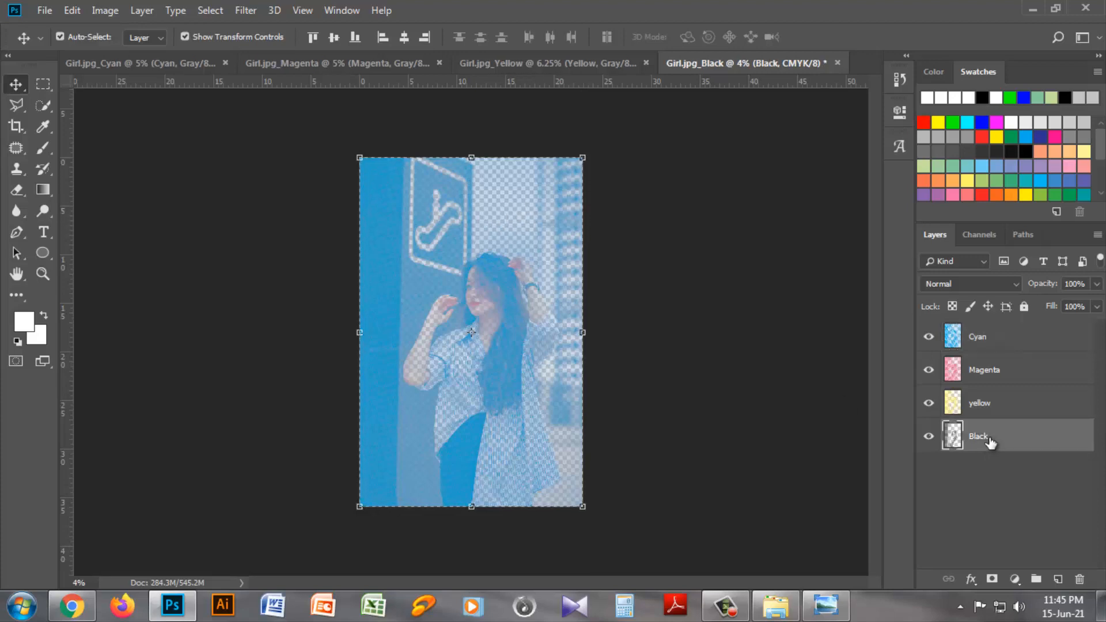
{"action": "left_click", "coordinate": [1058, 579]}
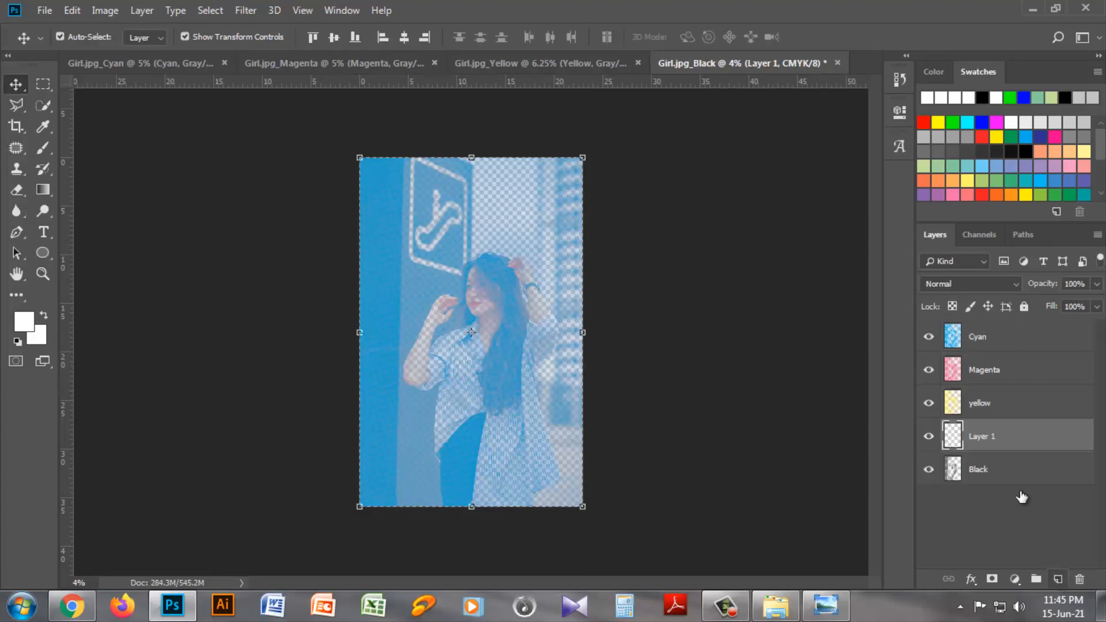
{"action": "left_click_drag", "start_coordinate": [996, 441], "coordinate": [993, 478]}
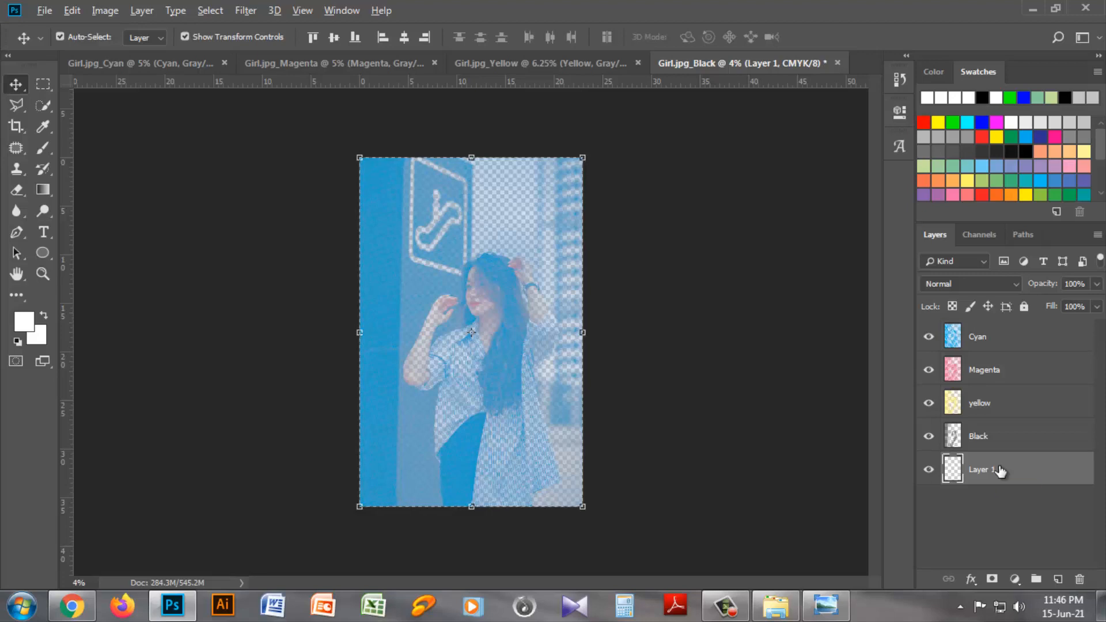
{"action": "key", "text": "alt+BackSpace"}
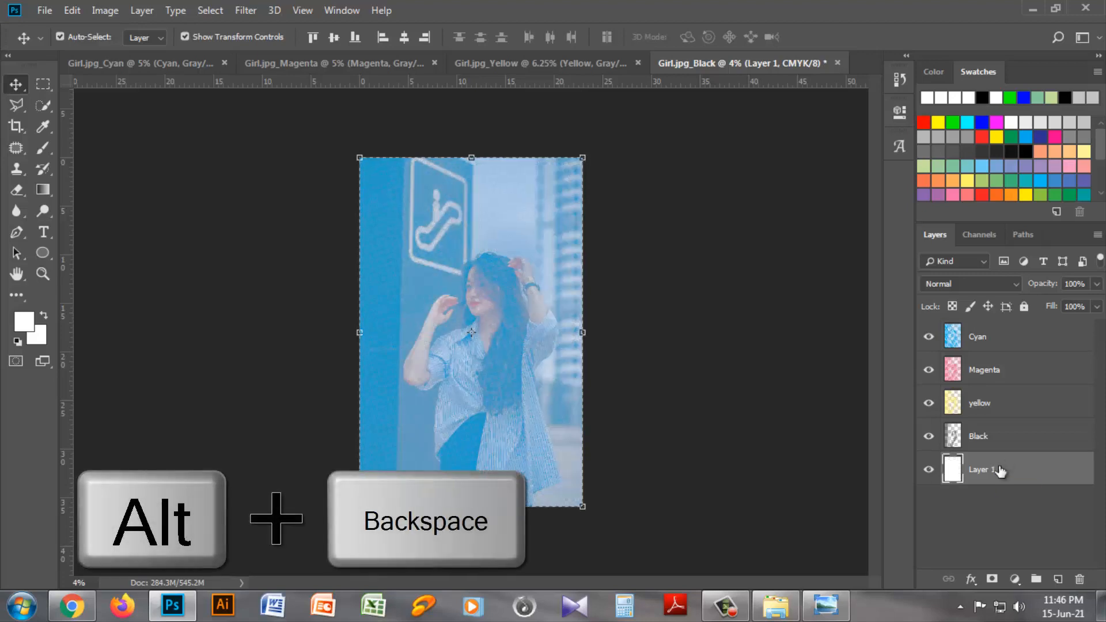
Set the blending mode of the Cyan, Magenta and yellow layers to Multiply.
{"action": "left_click", "coordinate": [980, 338]}
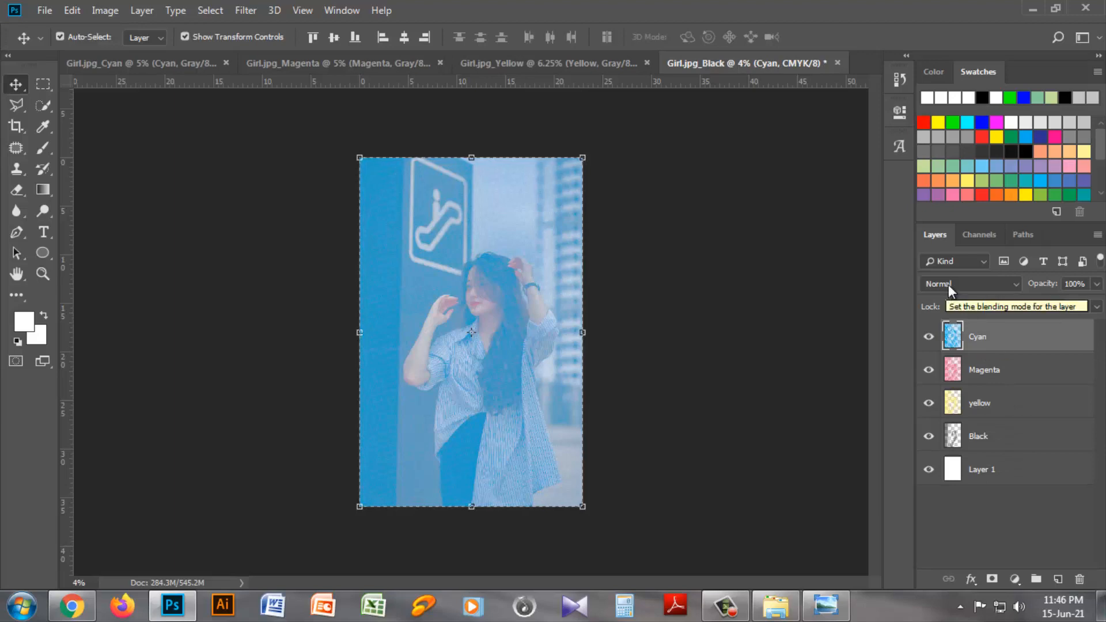
{"action": "left_click", "coordinate": [1014, 282]}
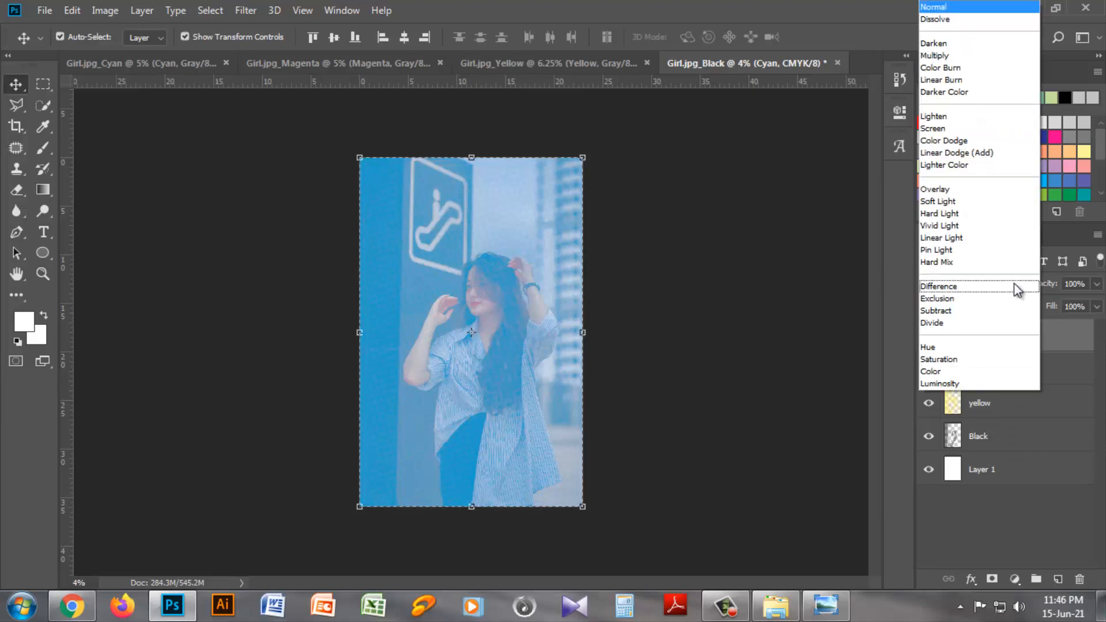
{"action": "left_click", "coordinate": [946, 56]}
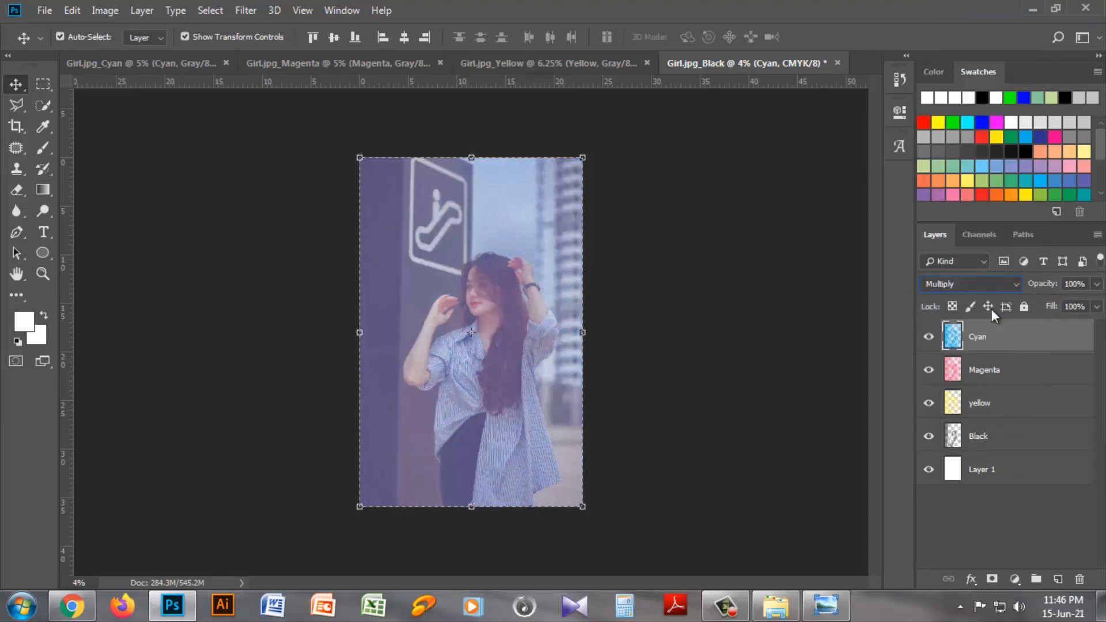
{"action": "left_click", "coordinate": [1003, 373]}
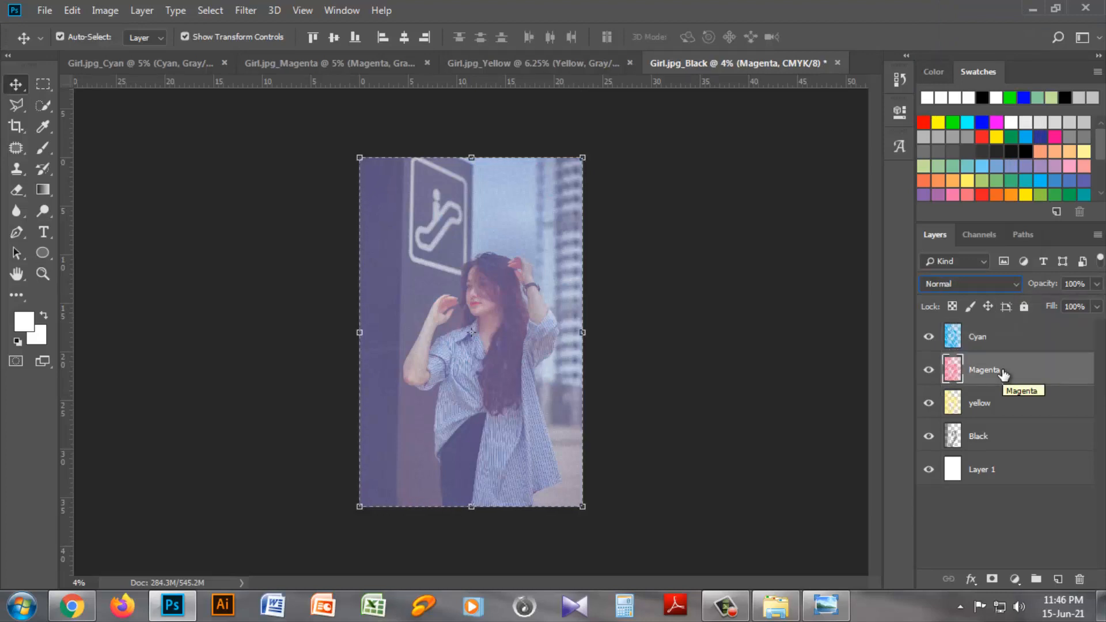
{"action": "left_click", "coordinate": [1016, 283]}
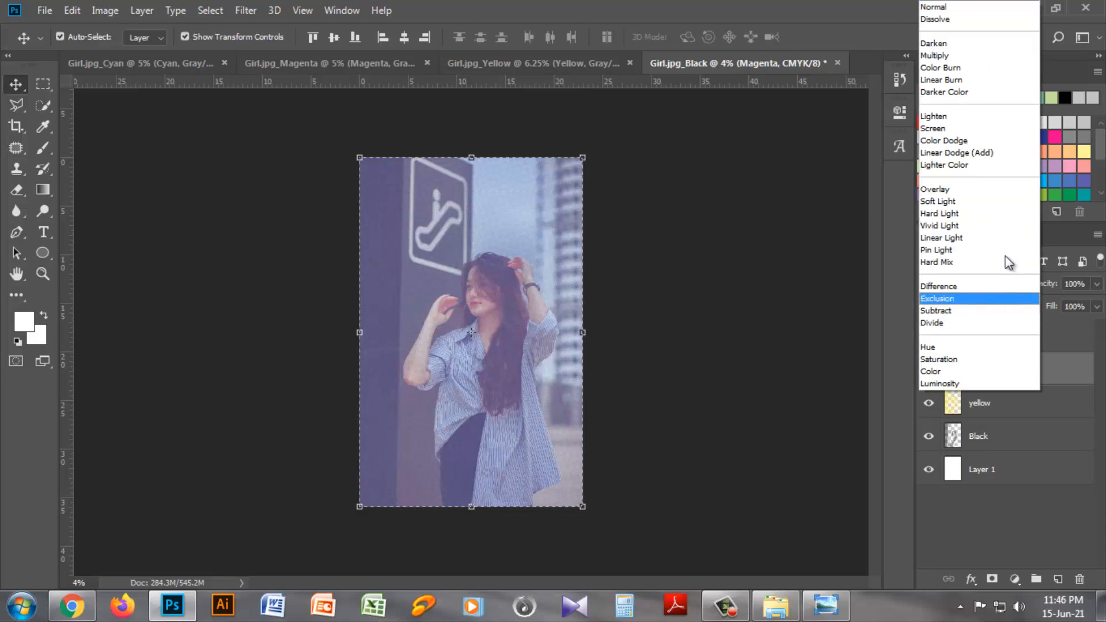
{"action": "left_click", "coordinate": [947, 57]}
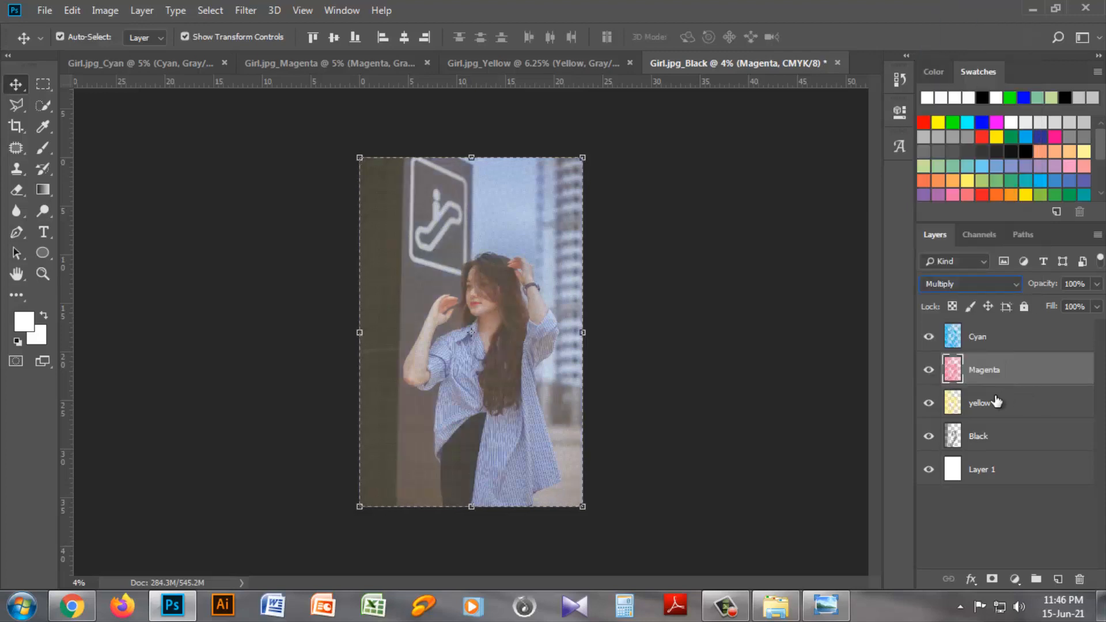
{"action": "left_click", "coordinate": [997, 402]}
{"action": "left_click", "coordinate": [1012, 284]}
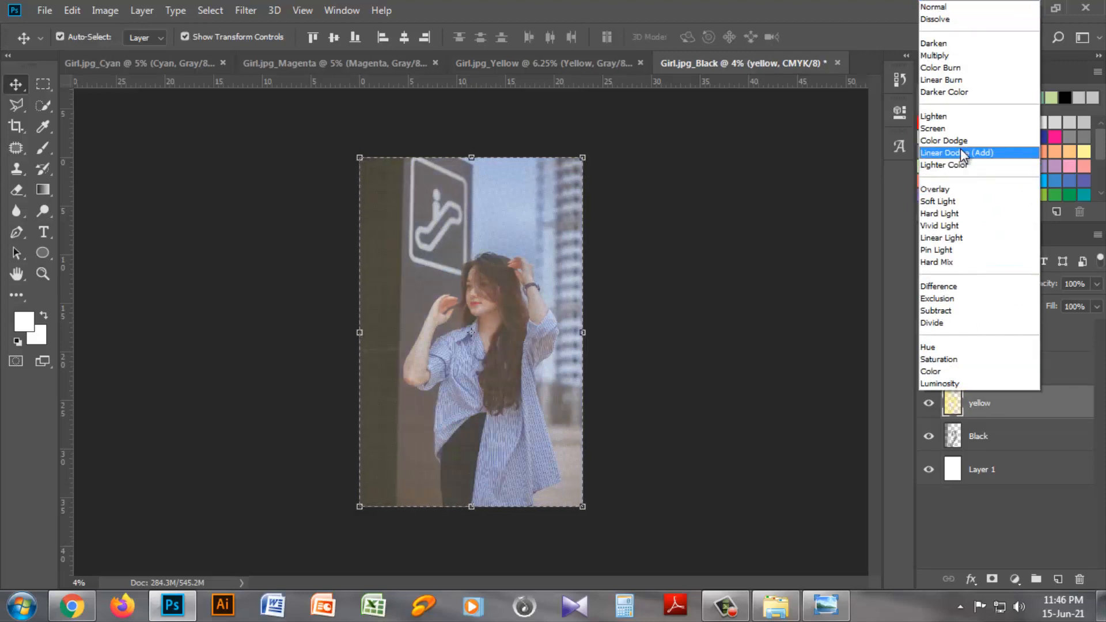
{"action": "left_click", "coordinate": [941, 56]}
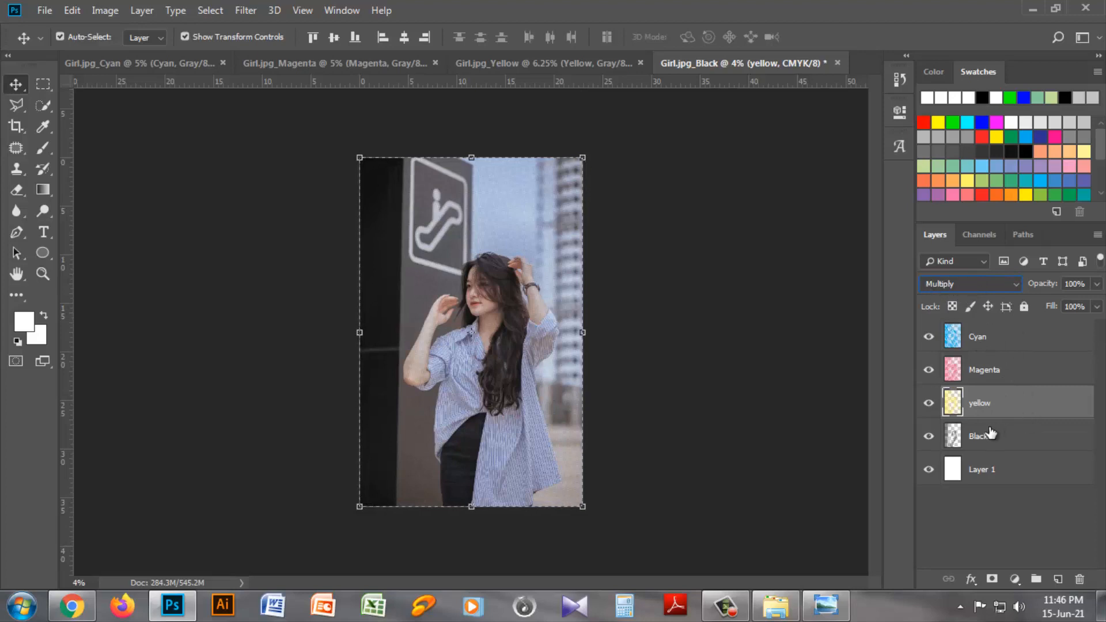
Deselect all layers and clear the selection around the canvas.
{"action": "left_click", "coordinate": [1000, 470]}
{"action": "left_click", "coordinate": [755, 426]}
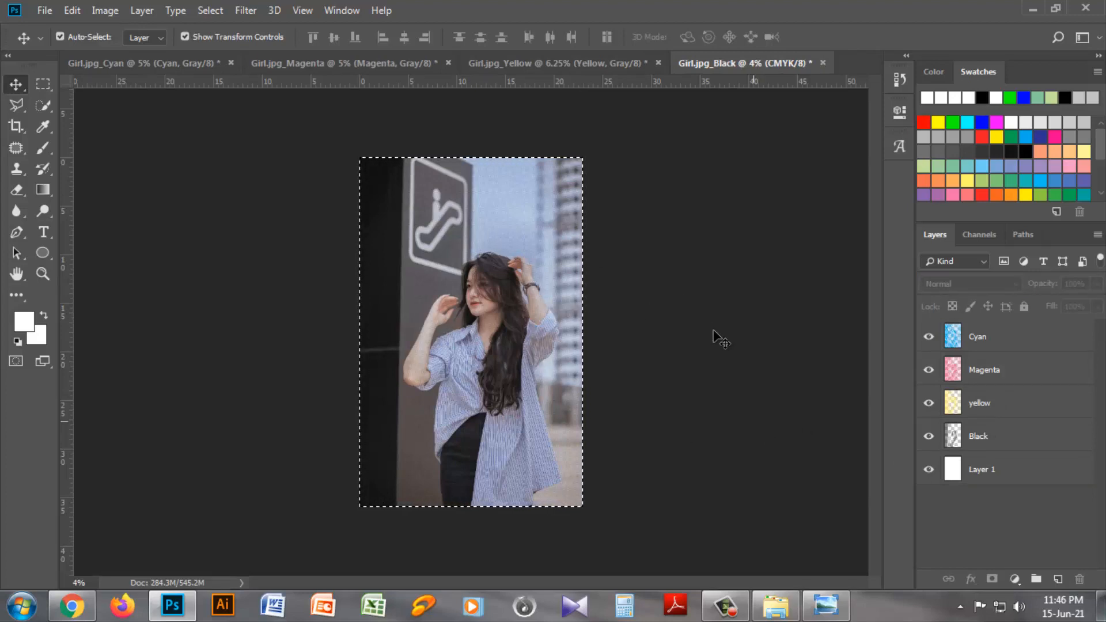
{"action": "key", "text": "ctrl+d"}
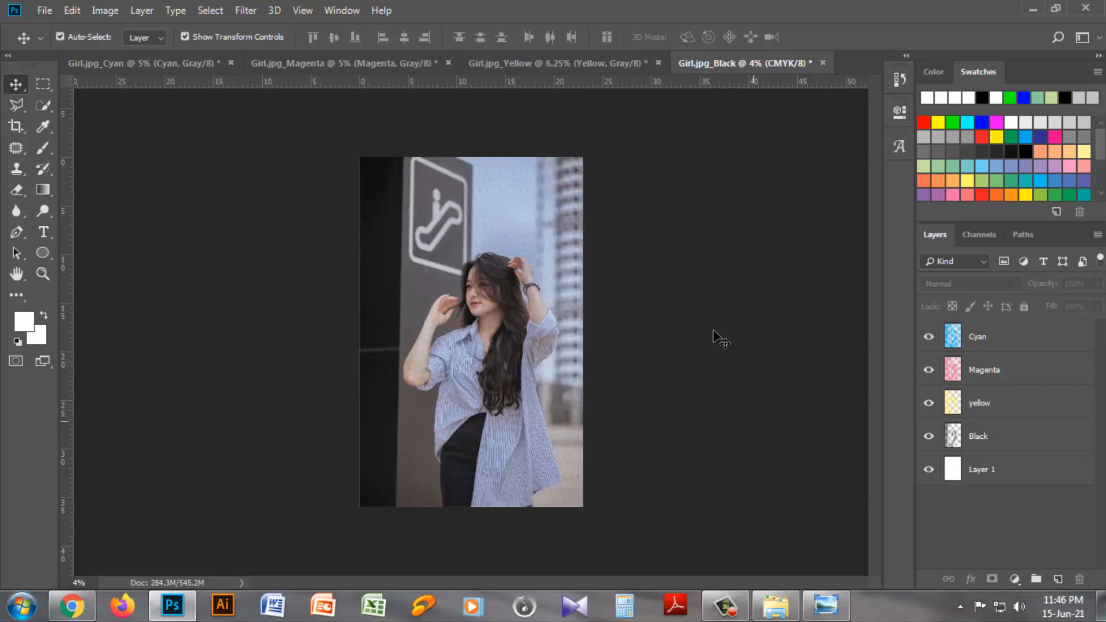
Examine the combined CMYK halftone image both up close and as a whole.
{"action": "key", "text": "ctrl+plus"}
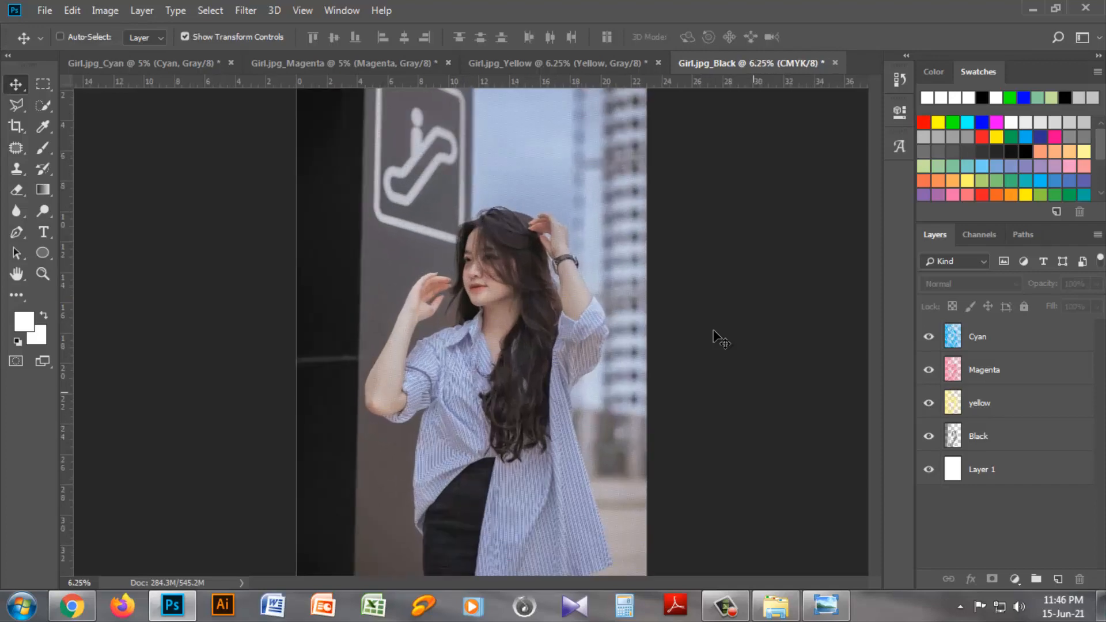
{"action": "key", "text": "ctrl+plus"}
{"action": "key", "text": "ctrl+plus"}
{"action": "key", "text": "ctrl+plus"}
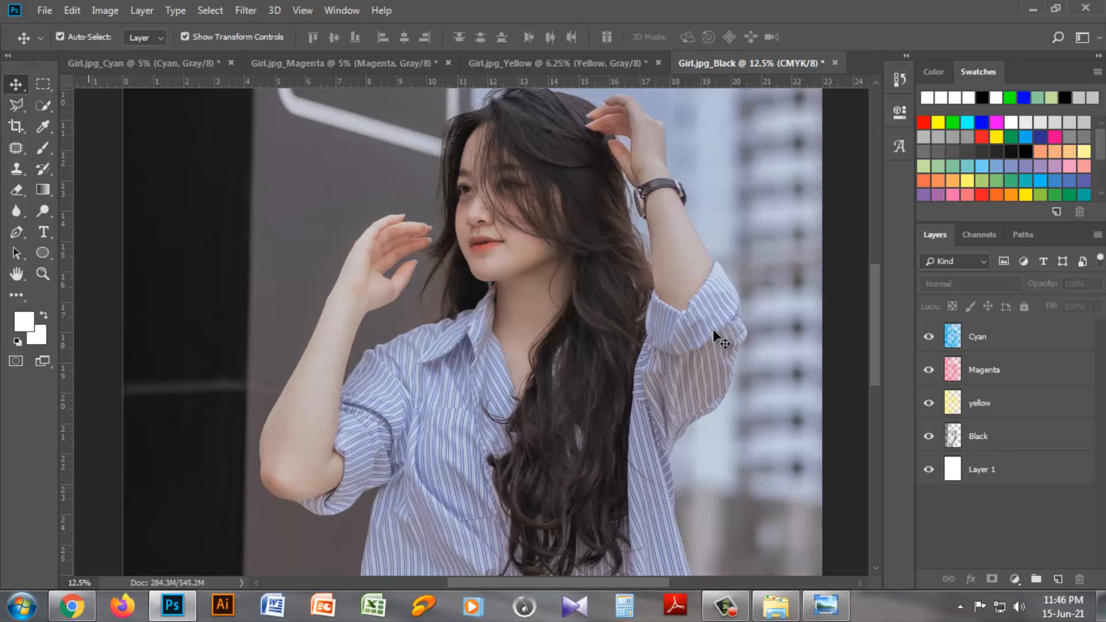
{"action": "key", "text": "ctrl+minus"}
{"action": "key", "text": "ctrl+minus"}
{"action": "key", "text": "ctrl+minus"}
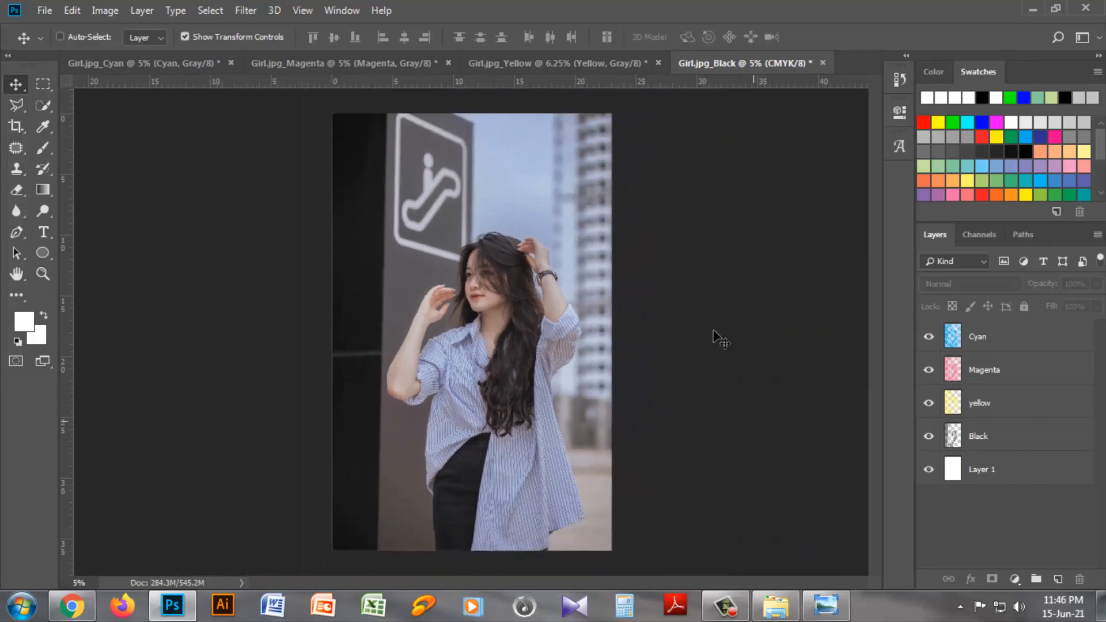
{"action": "key", "text": "ctrl+plus"}
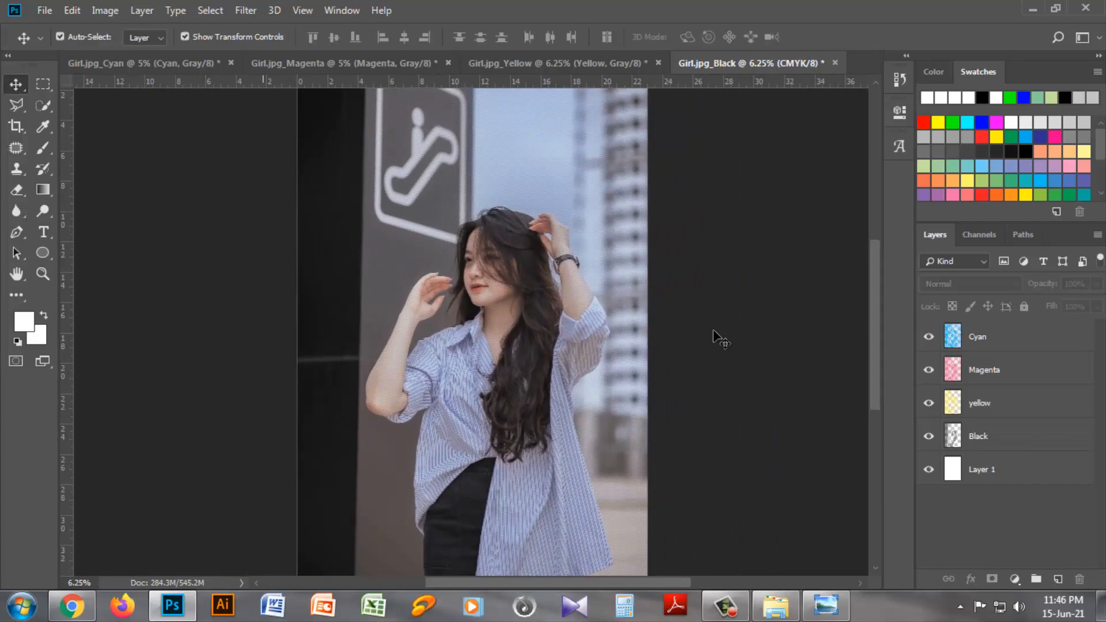